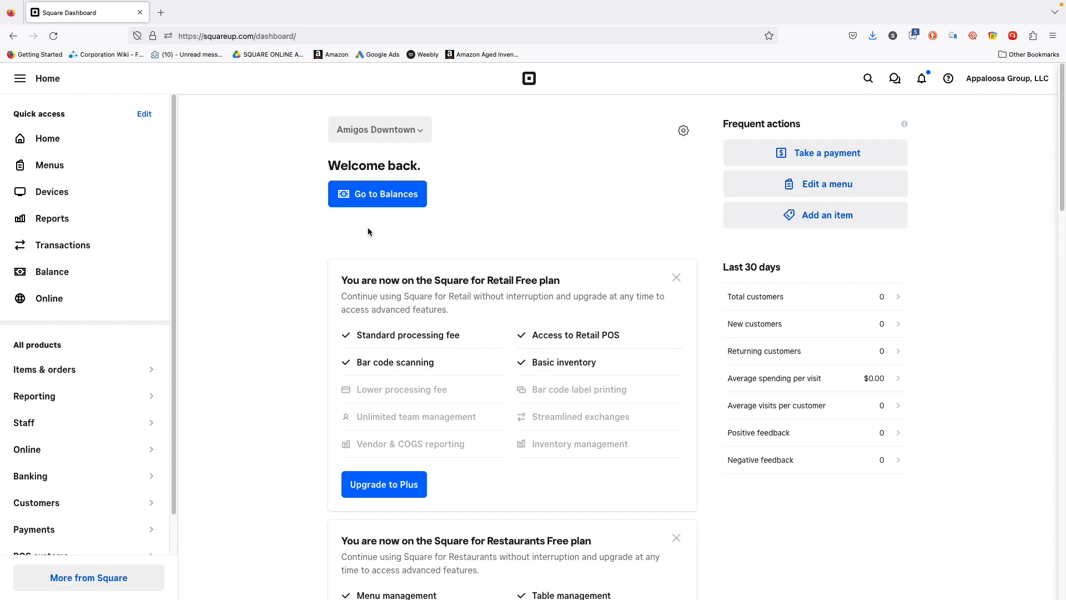
Step: Open the item library and start creating a new item
left_click(76, 371)
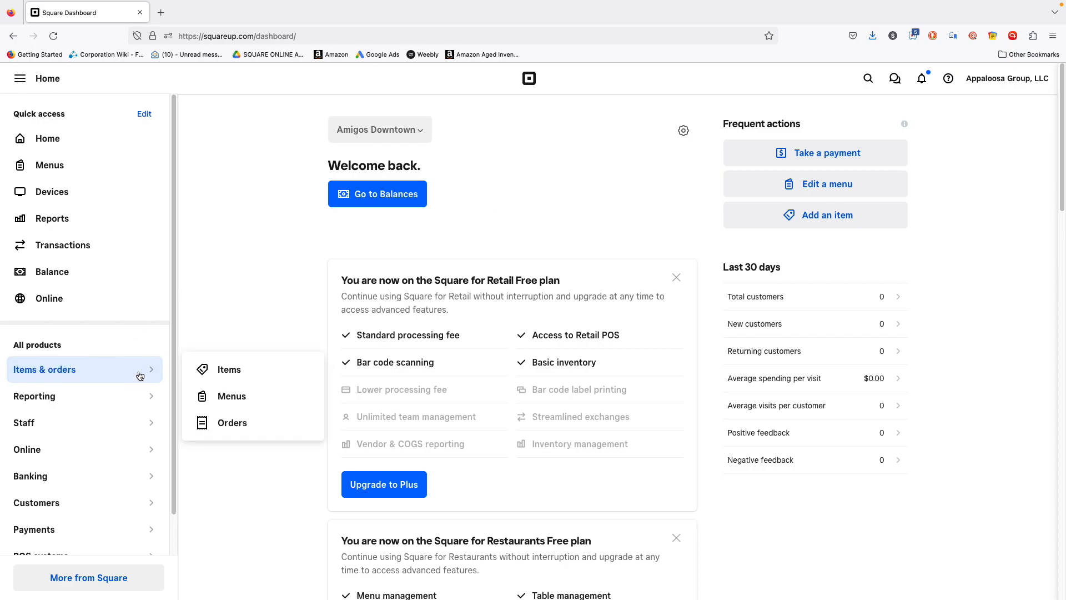
left_click(224, 371)
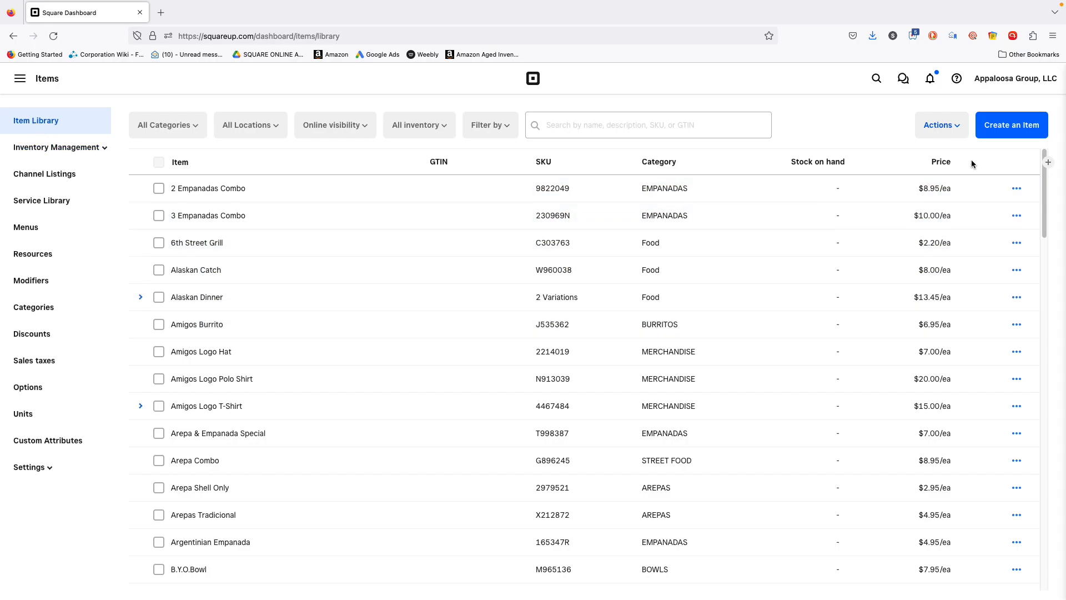
left_click(1011, 126)
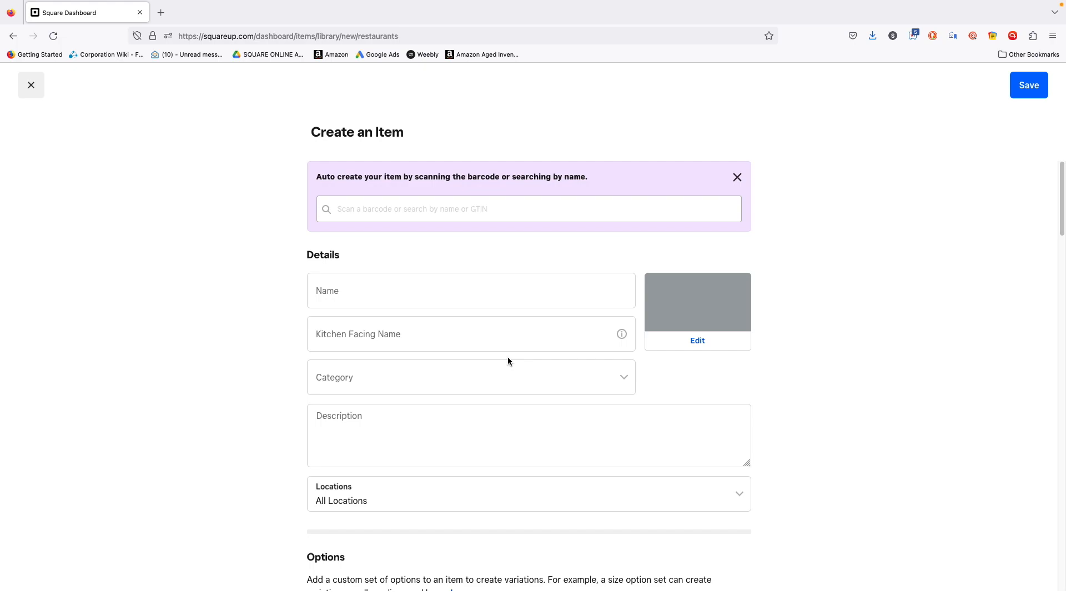
left_click(494, 322)
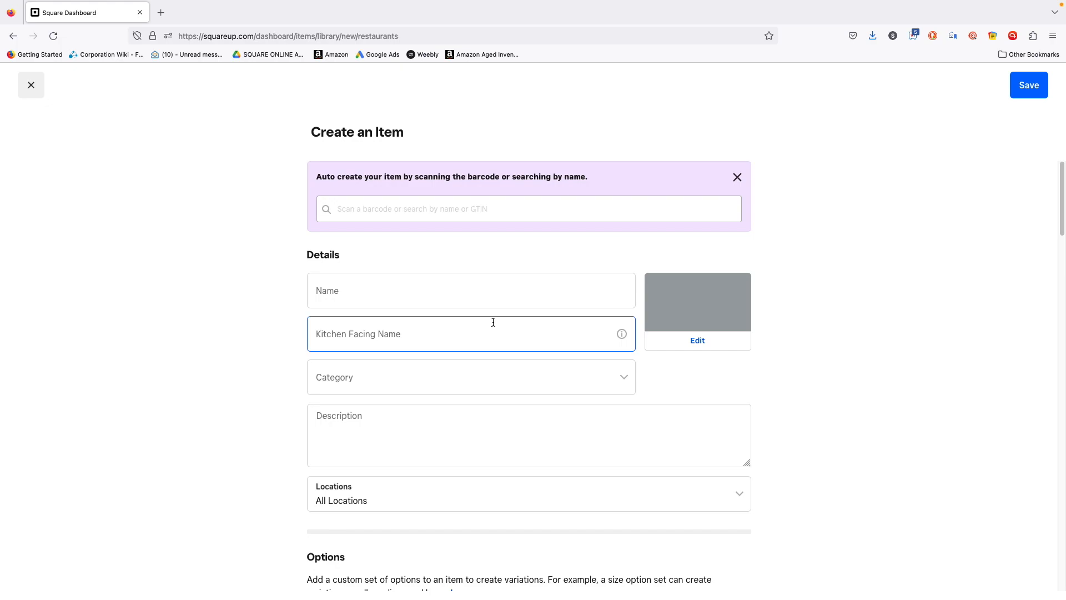
left_click(476, 283)
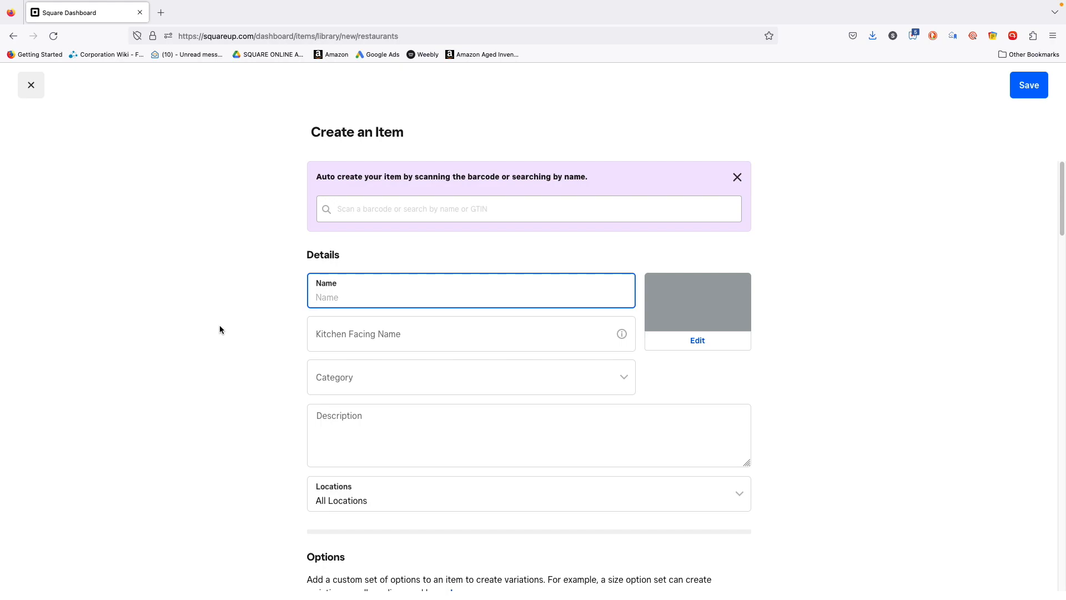
left_click(406, 340)
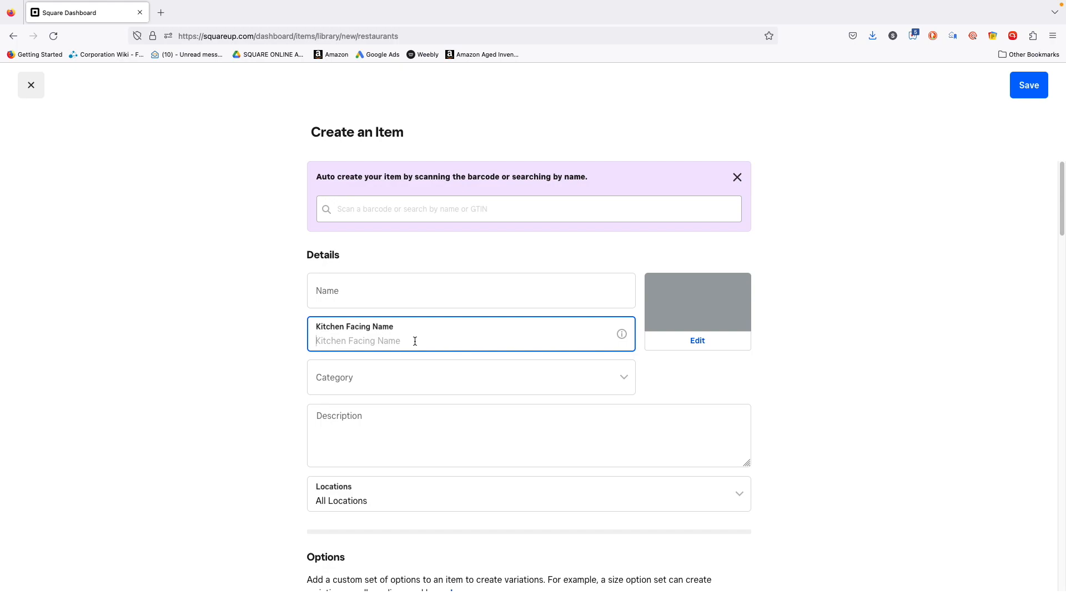
mouse_move(621, 337)
left_click(485, 336)
type("Burger w Chili")
key("super+a")
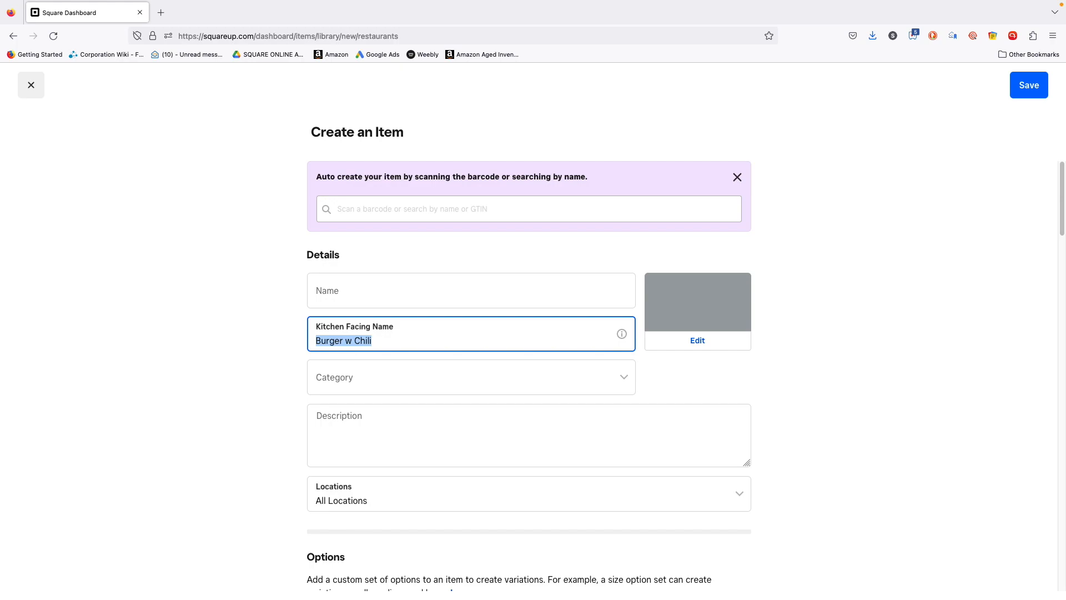
key("BackSpace")
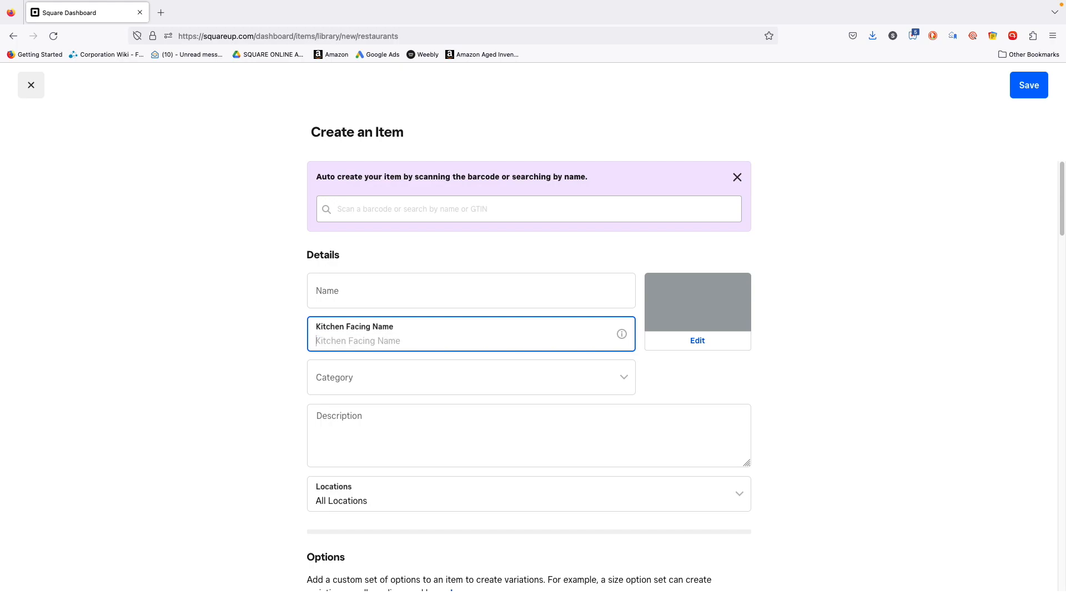
Step: Set the new item's tile color to gray
left_click(715, 333)
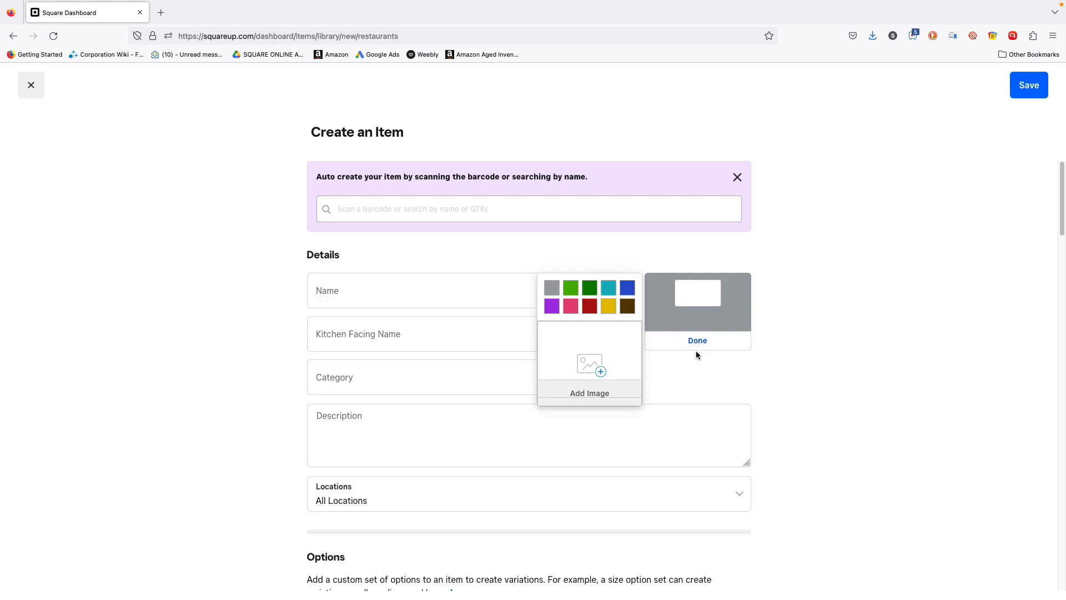
left_click(552, 294)
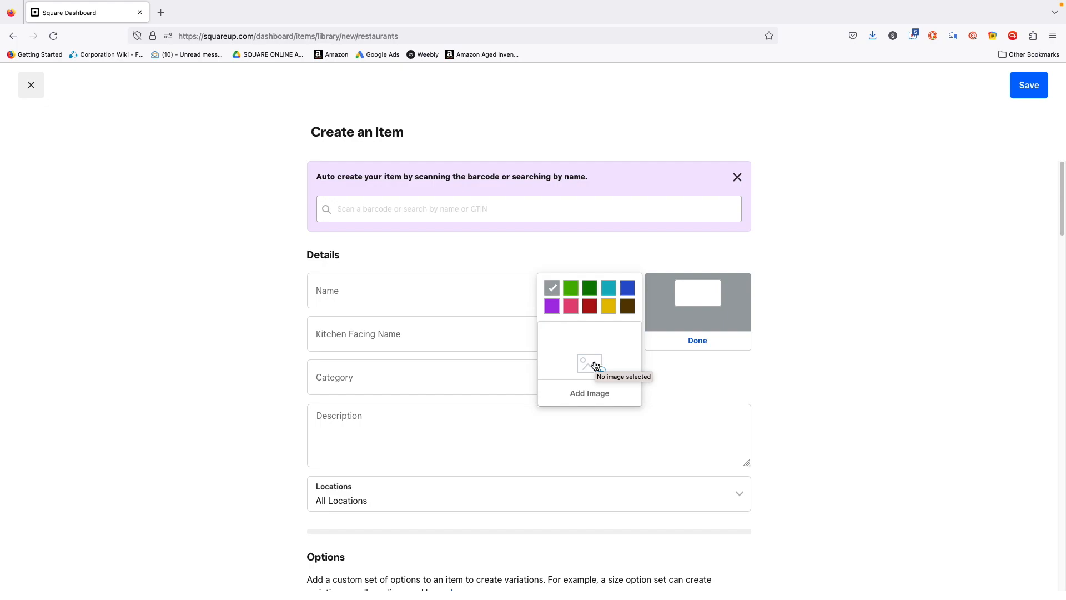
left_click(169, 359)
left_click(338, 366)
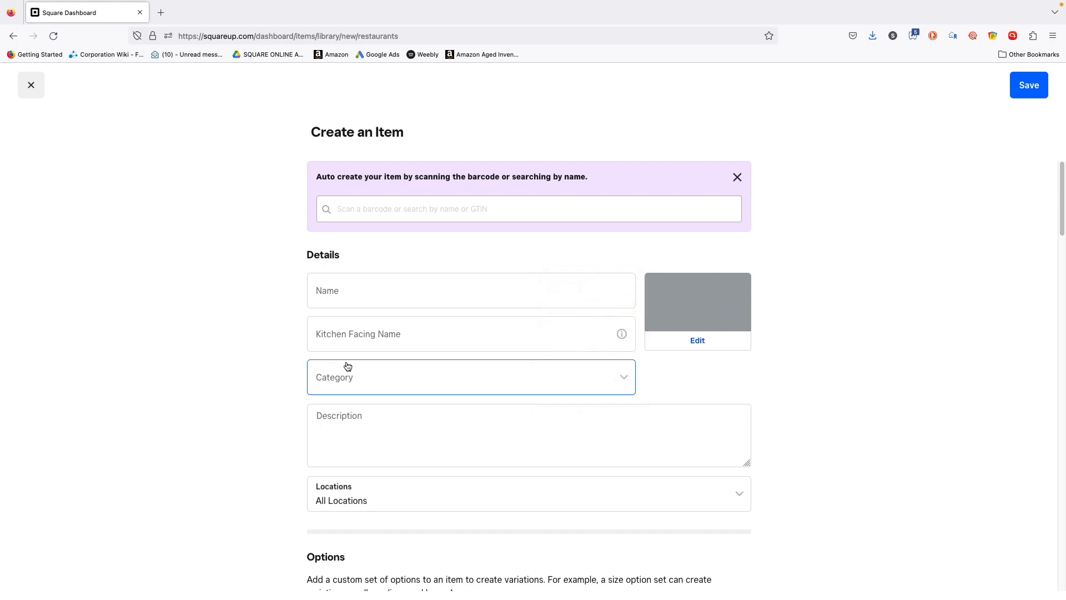
scroll(339, 366, "down", 1)
left_click(405, 358)
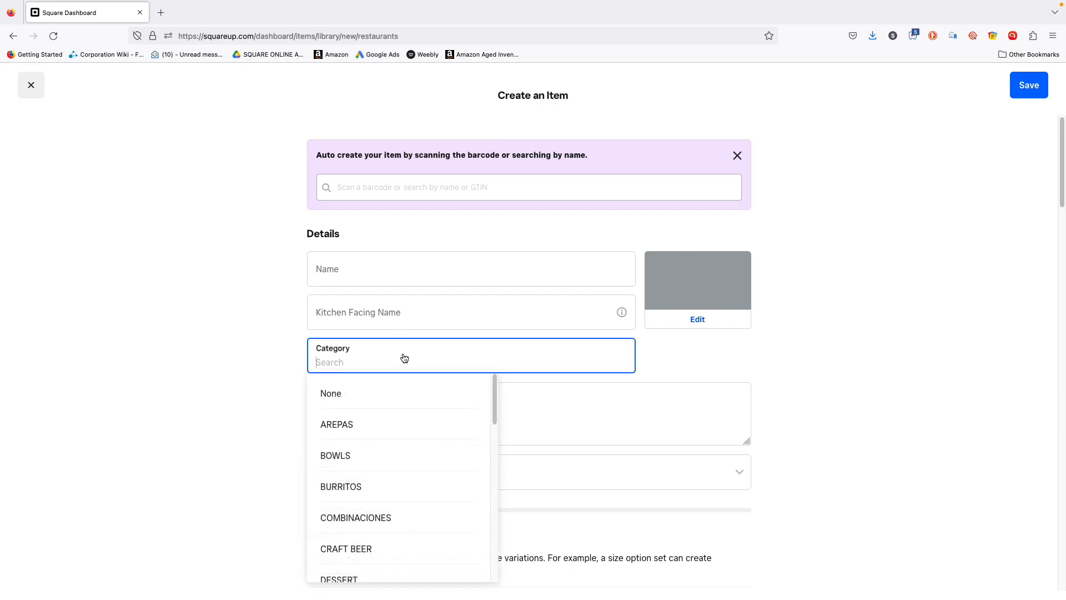
scroll(417, 428, "down", 5)
scroll(419, 428, "up", 6)
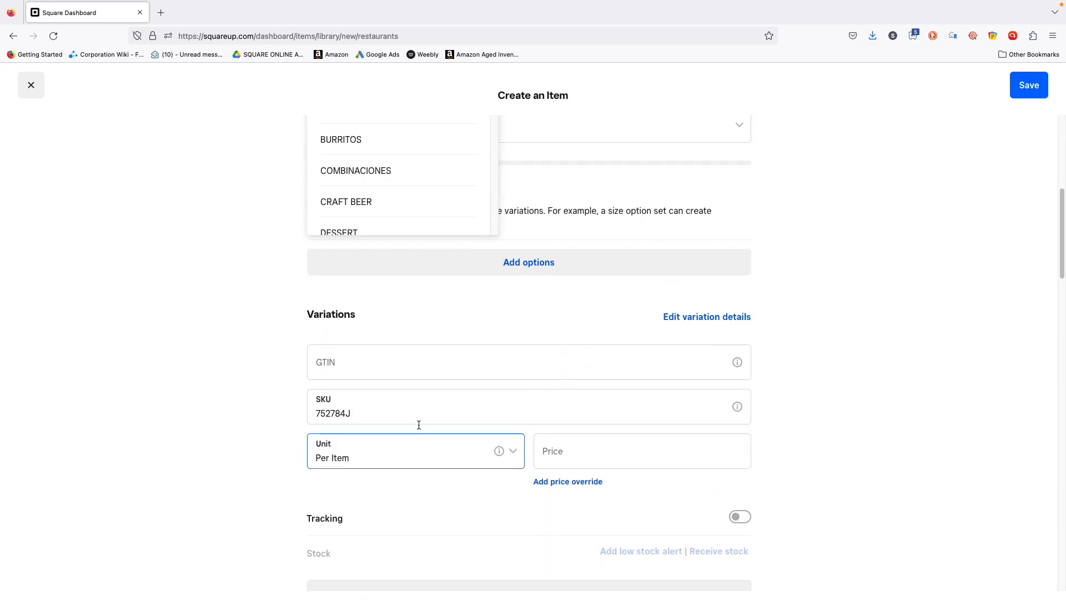
scroll(420, 429, "down", 2)
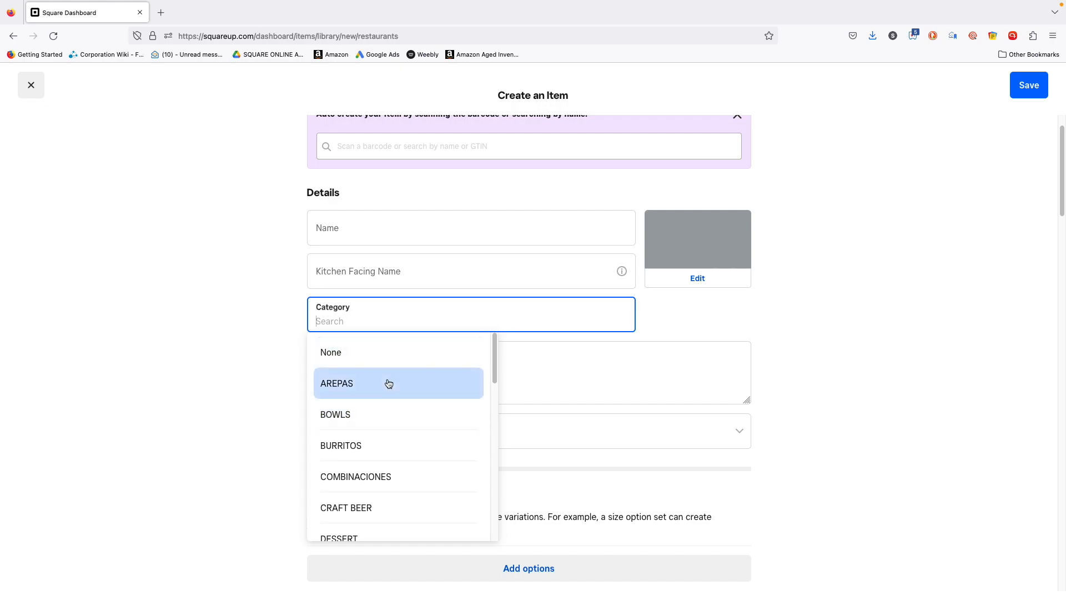
type("beer")
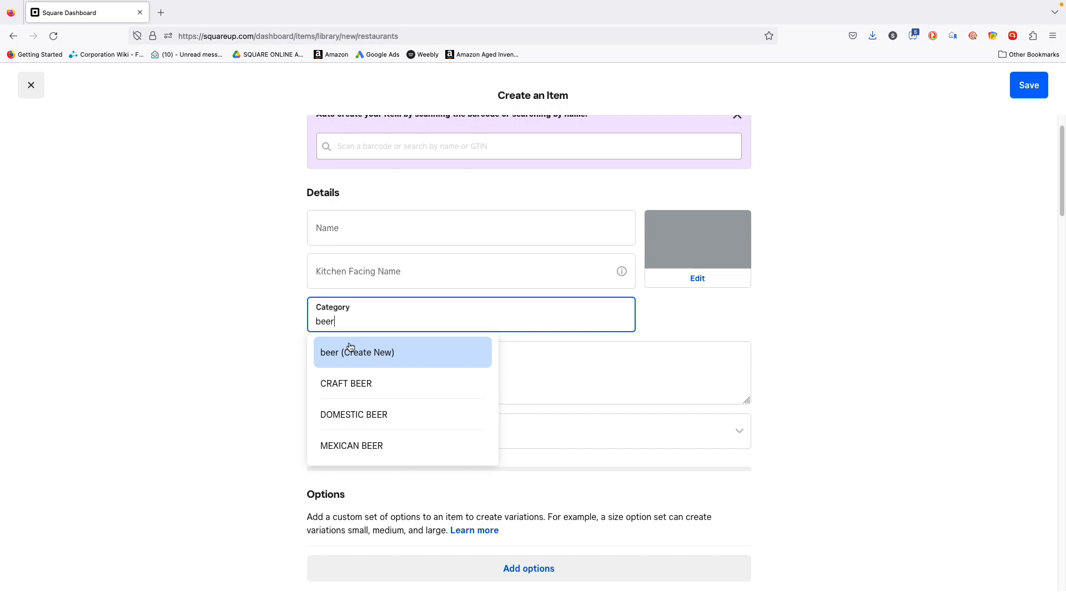
double_click(328, 326)
key("BackSpace")
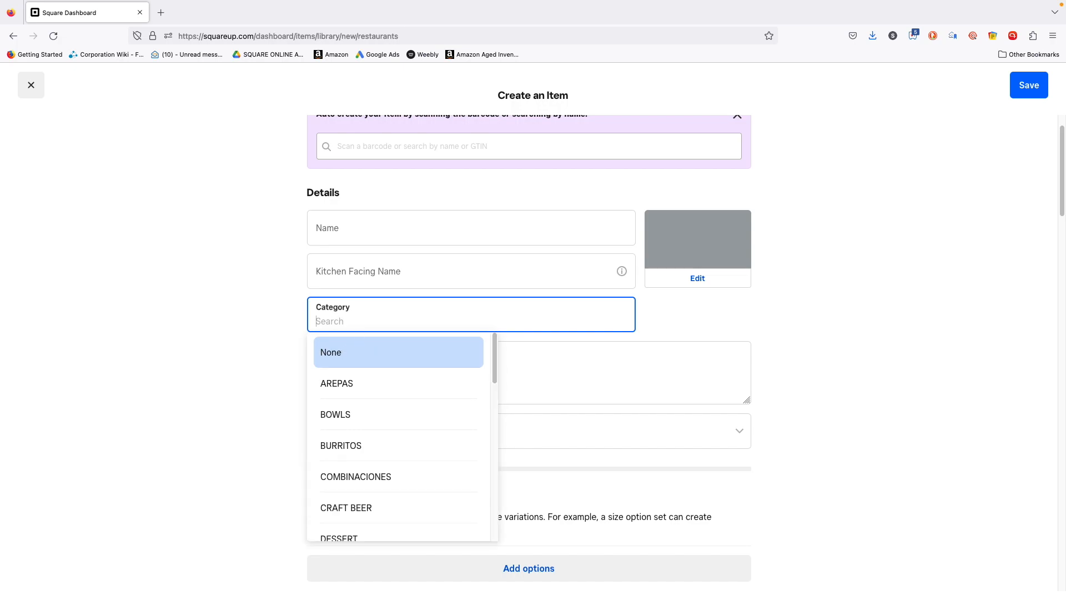
left_click(262, 316)
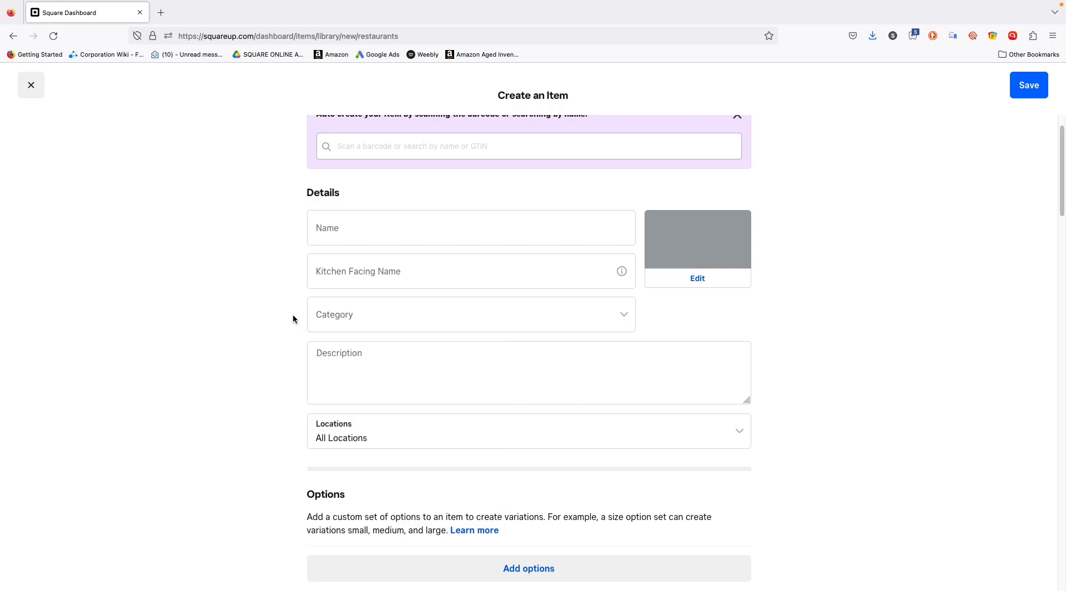
Step: Name the item "Bob's BBQ Chili Burger" and give it the kitchen facing name "Chili Burger"
left_click(389, 232)
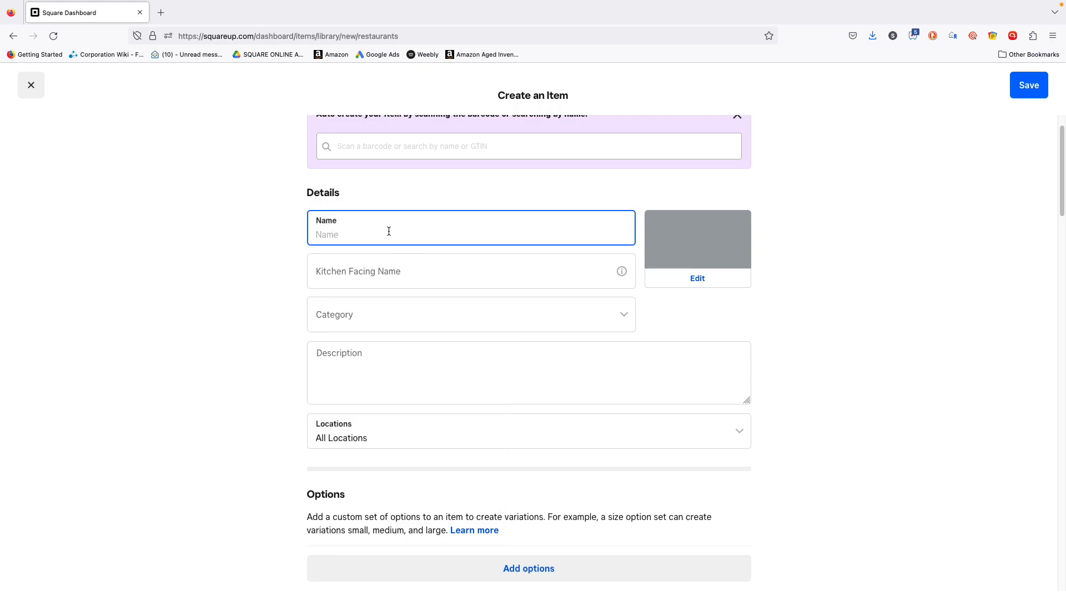
type("Bob's BBQ Chili Burger")
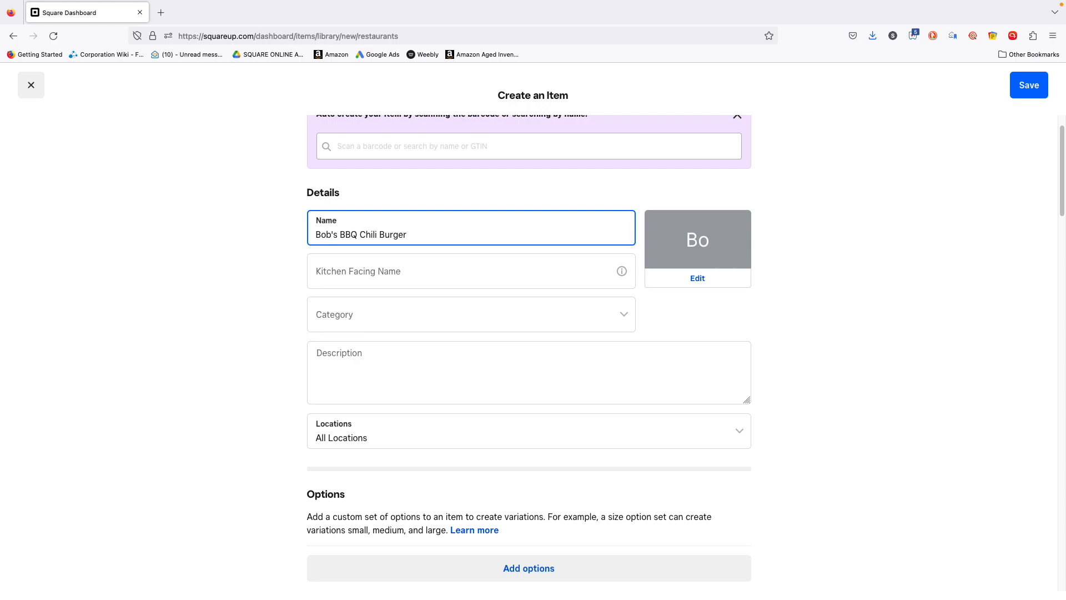
left_click(227, 246)
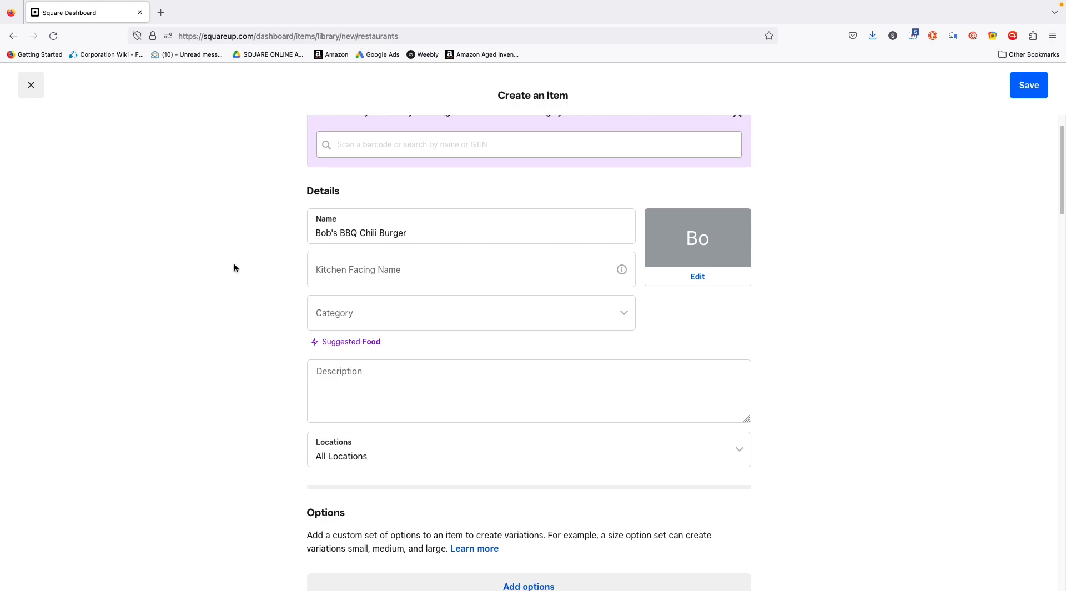
scroll(234, 261, "down", 15)
scroll(234, 267, "up", 15)
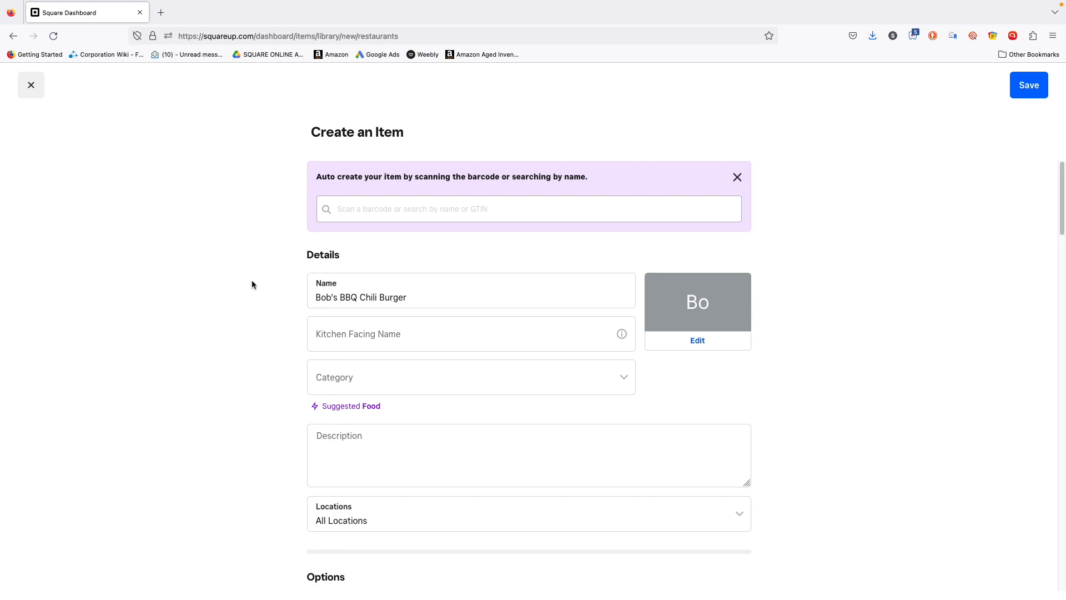
left_click(336, 333)
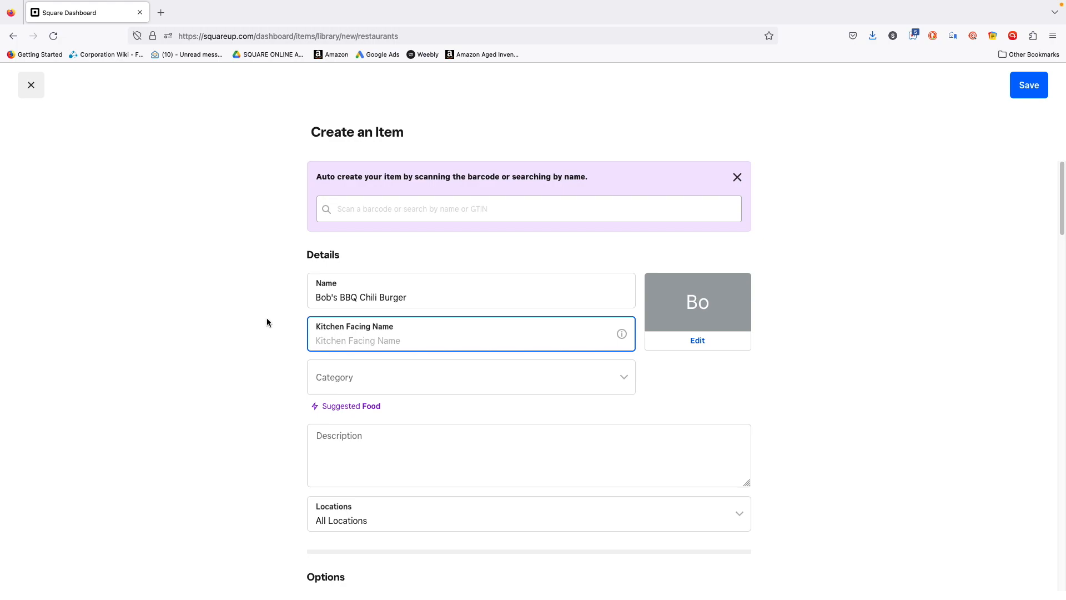
type("Chili Burger")
Step: Create a new category called BURGERS and assign it to the item
left_click(375, 376)
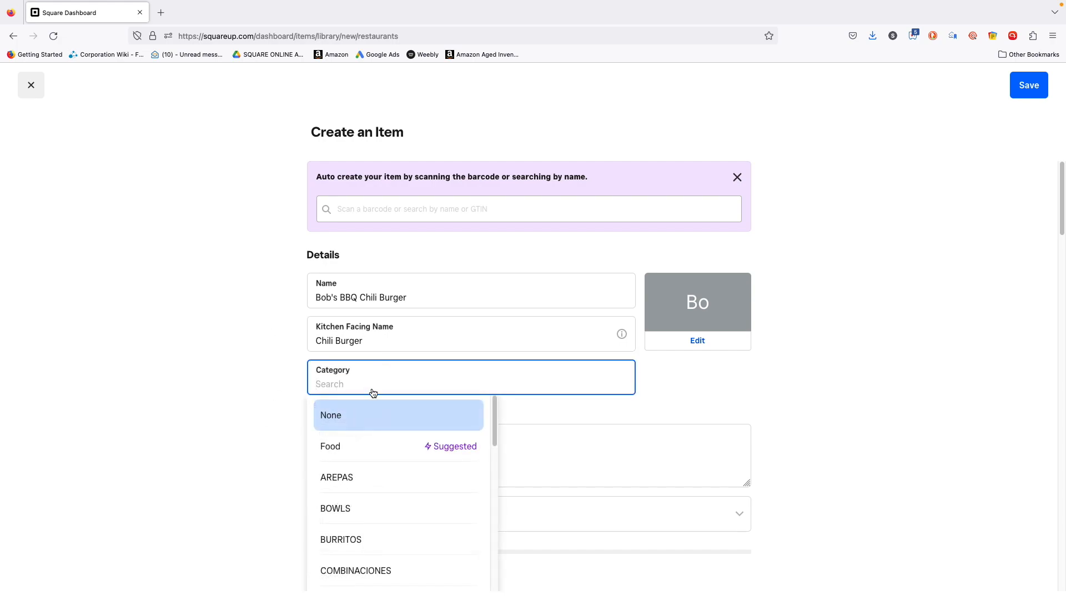
type("bur")
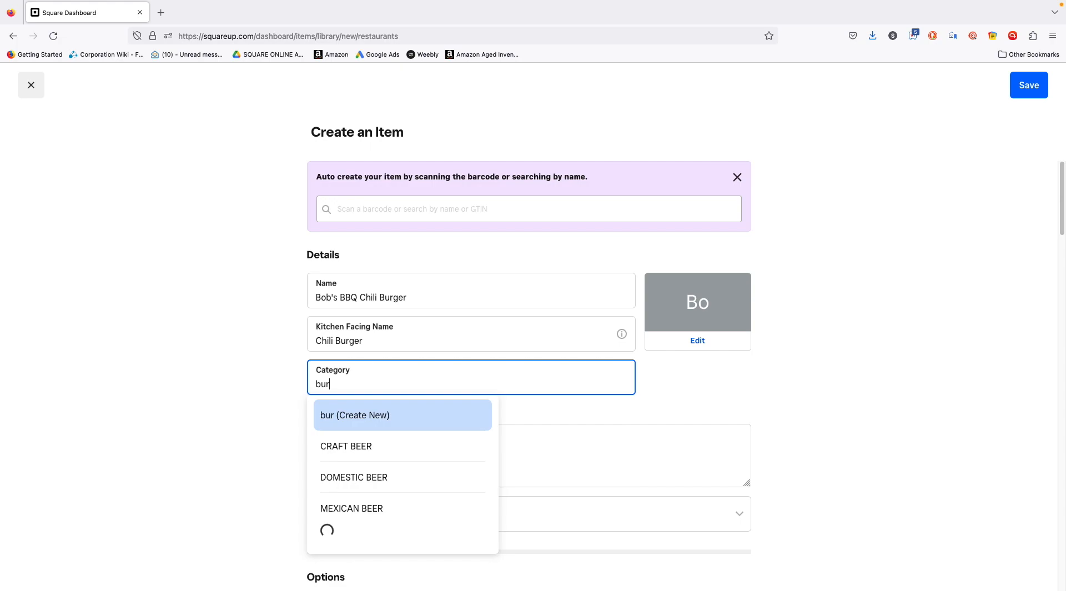
key("BackSpace")
key("BackSpace")
key("BackSpace")
key("Caps_Lock")
type("BURGERS")
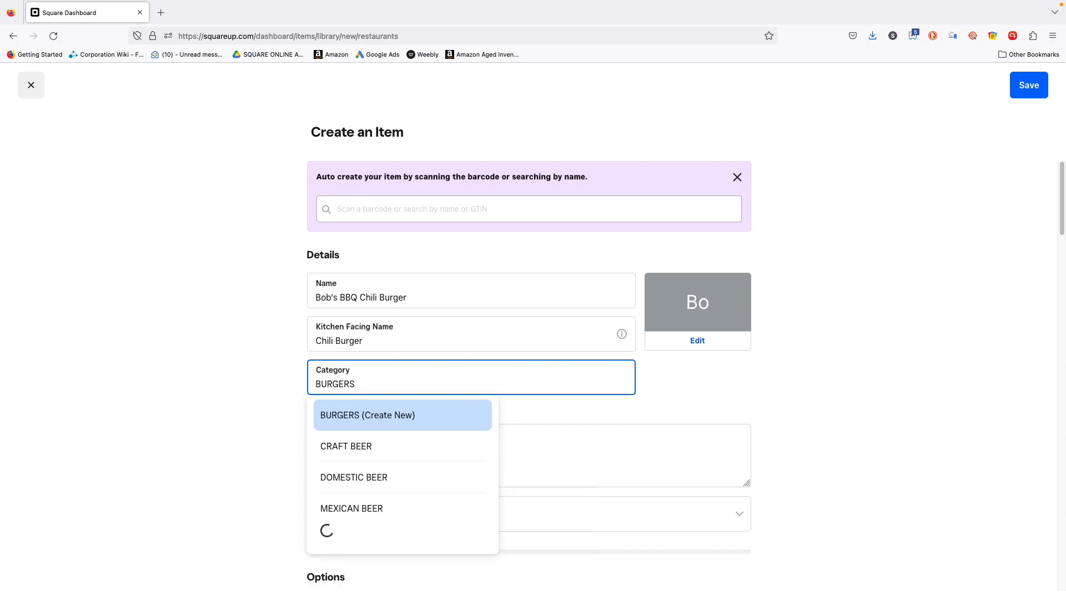
key("Caps_Lock")
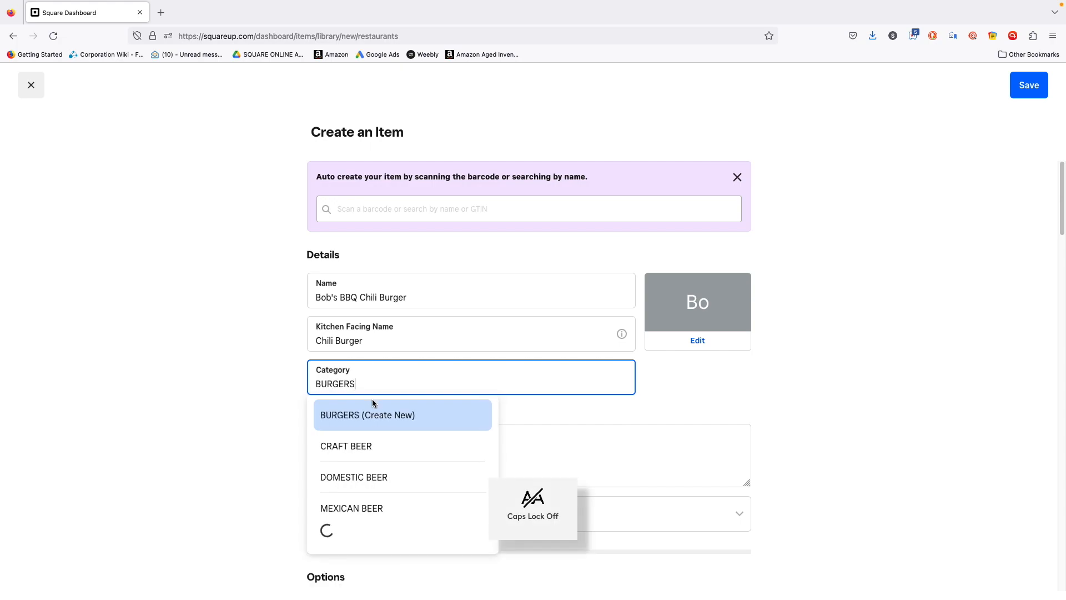
left_click(378, 420)
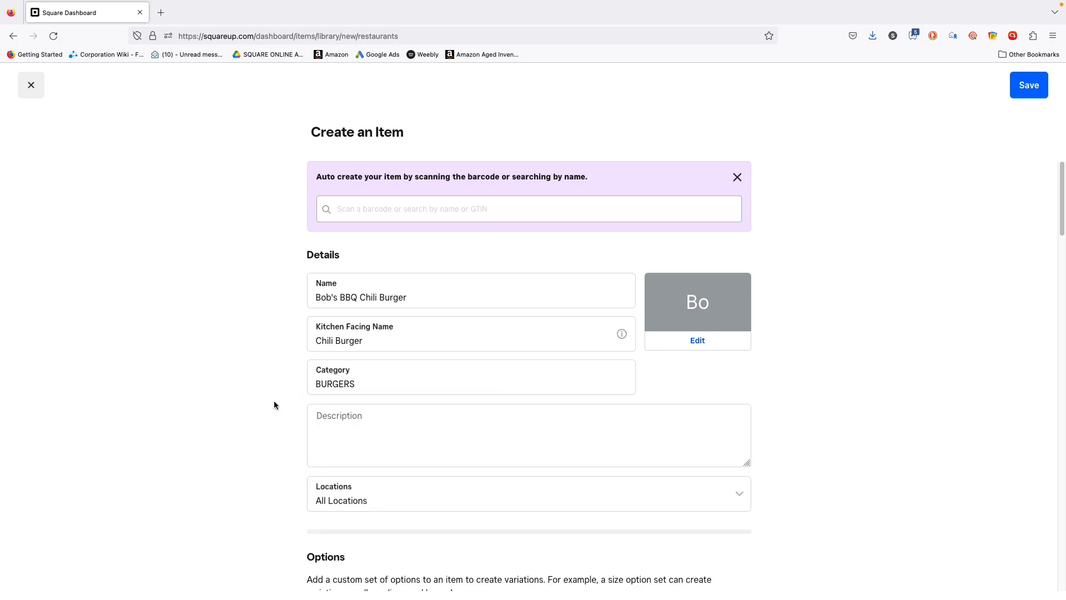
Step: Enter "Bob's delicious BBQ chili burger." as the item's description
scroll(275, 405, "down", 1)
left_click(369, 388)
type("B")
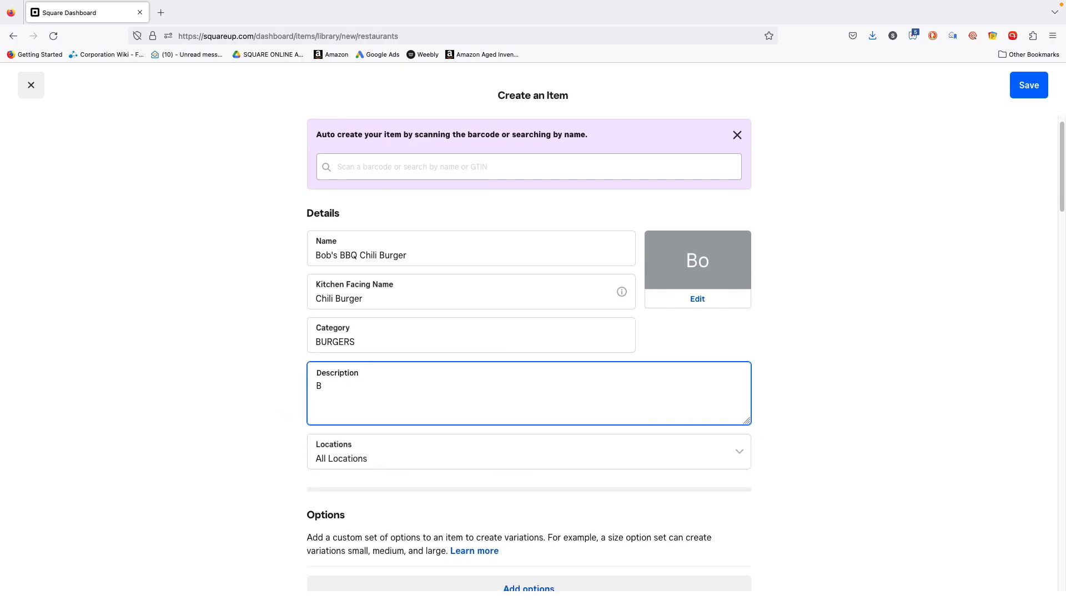
type("obl's delicious BBQ chili burger")
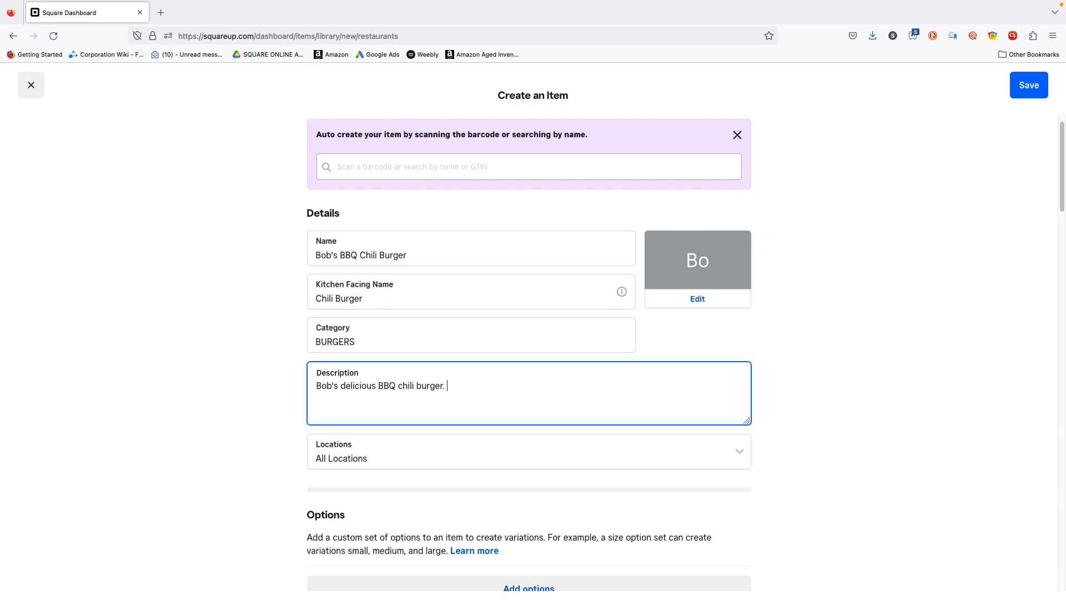
left_click(281, 378)
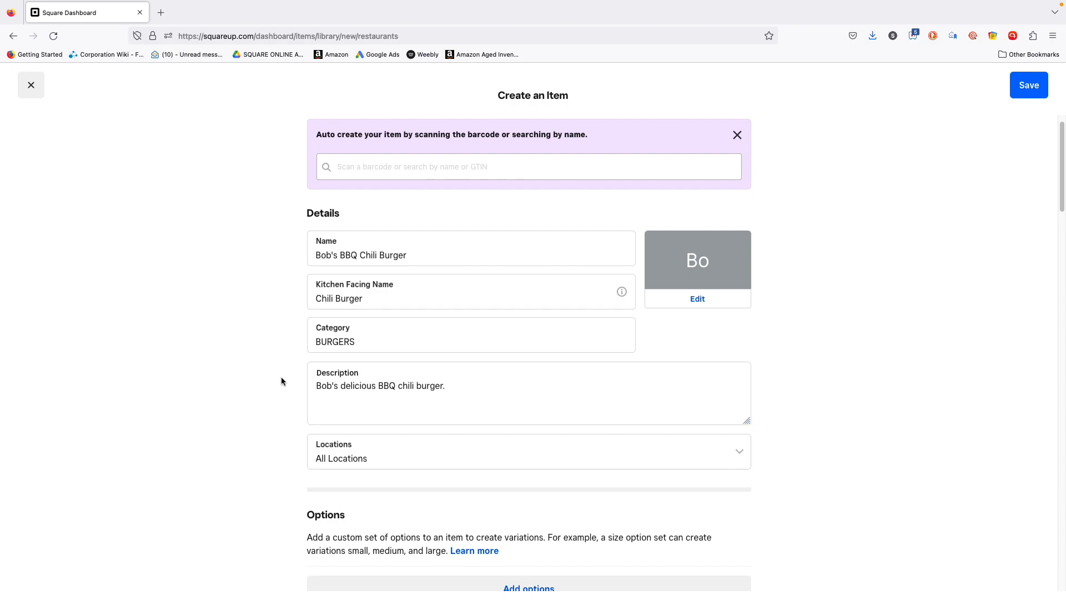
left_click(542, 399)
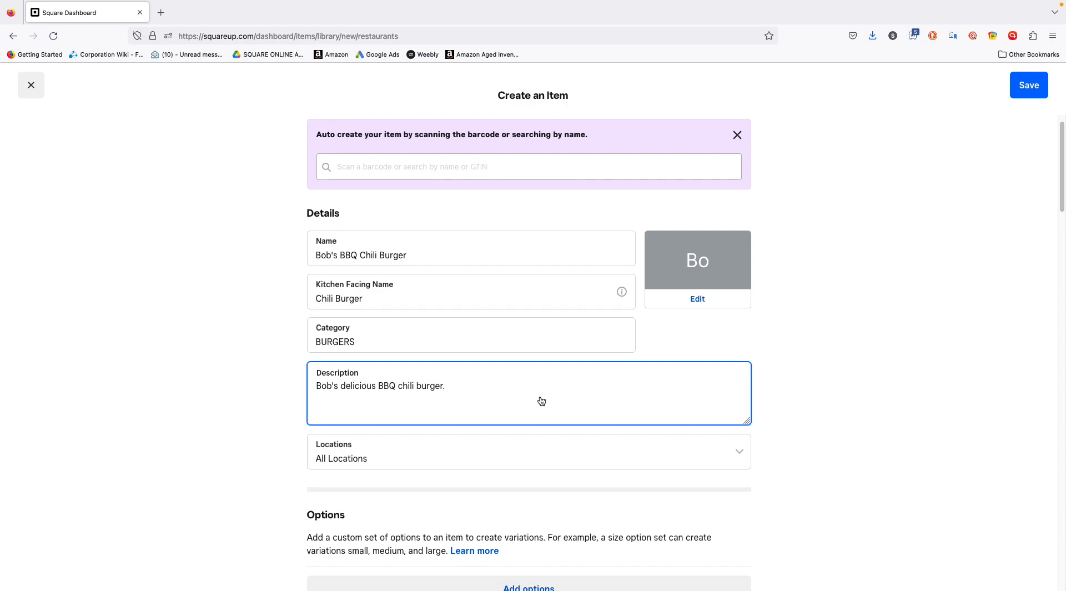
Step: Restrict the item's locations to Amigos Downtown and Amigos East Side, and make it available at all future locations
scroll(289, 365, "down", 5)
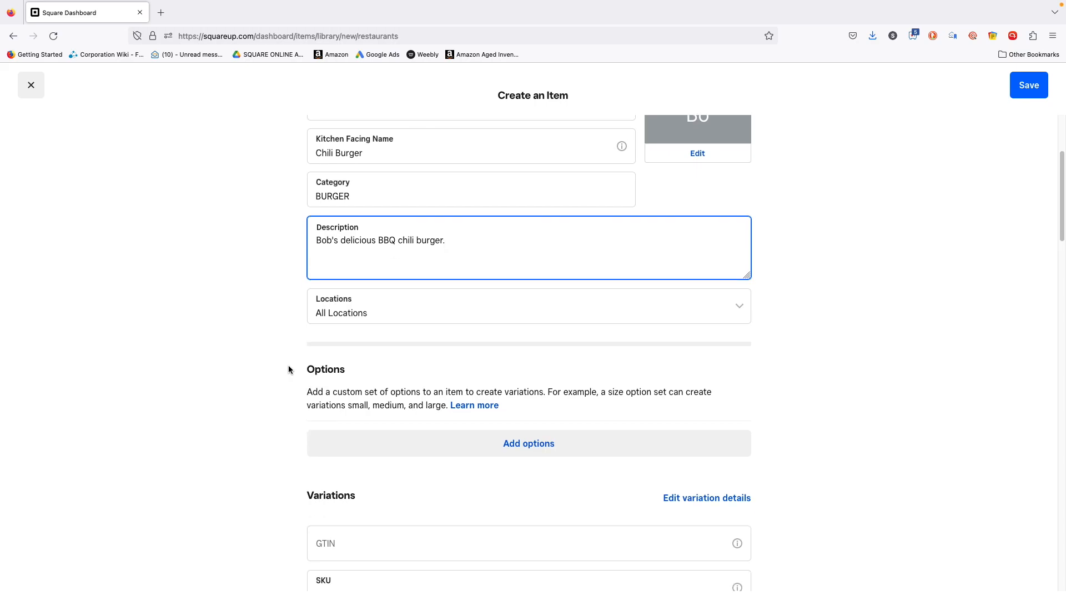
left_click(396, 314)
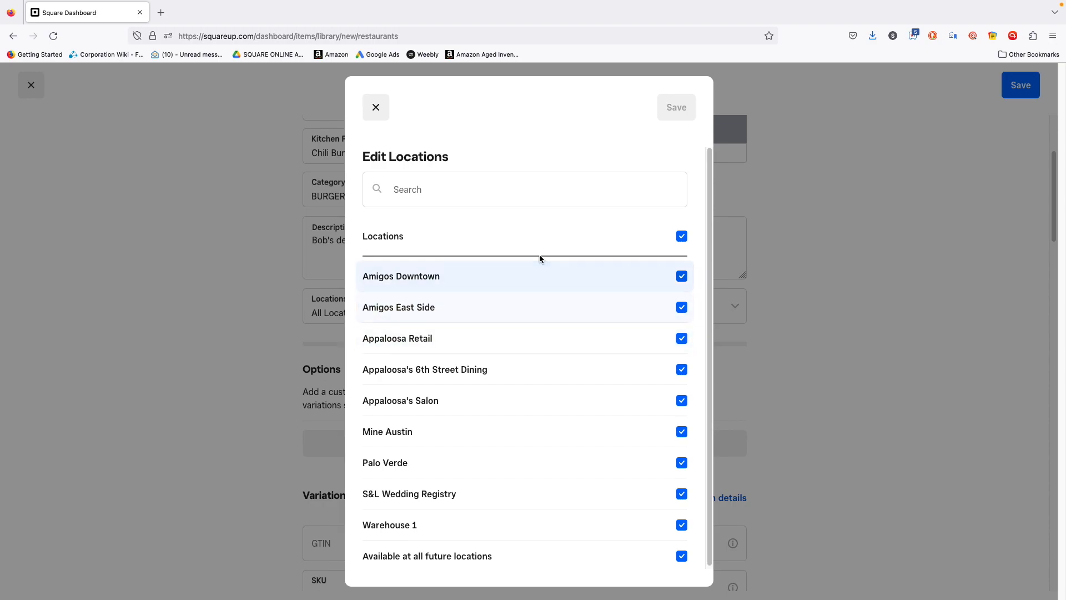
scroll(529, 358, "down", 1)
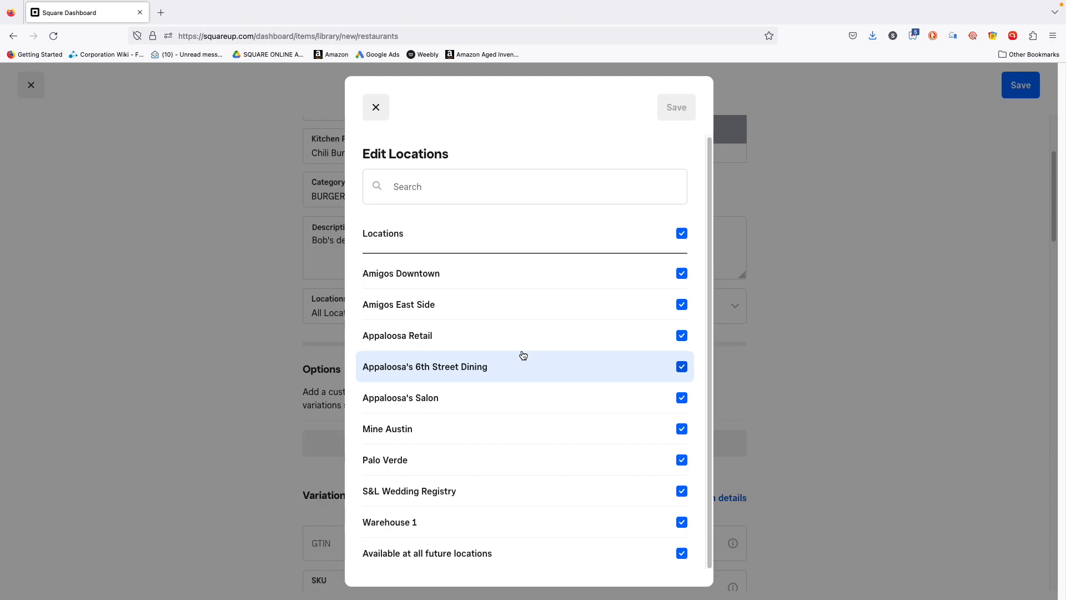
scroll(521, 359, "up", 1)
scroll(521, 359, "down", 1)
scroll(521, 358, "up", 1)
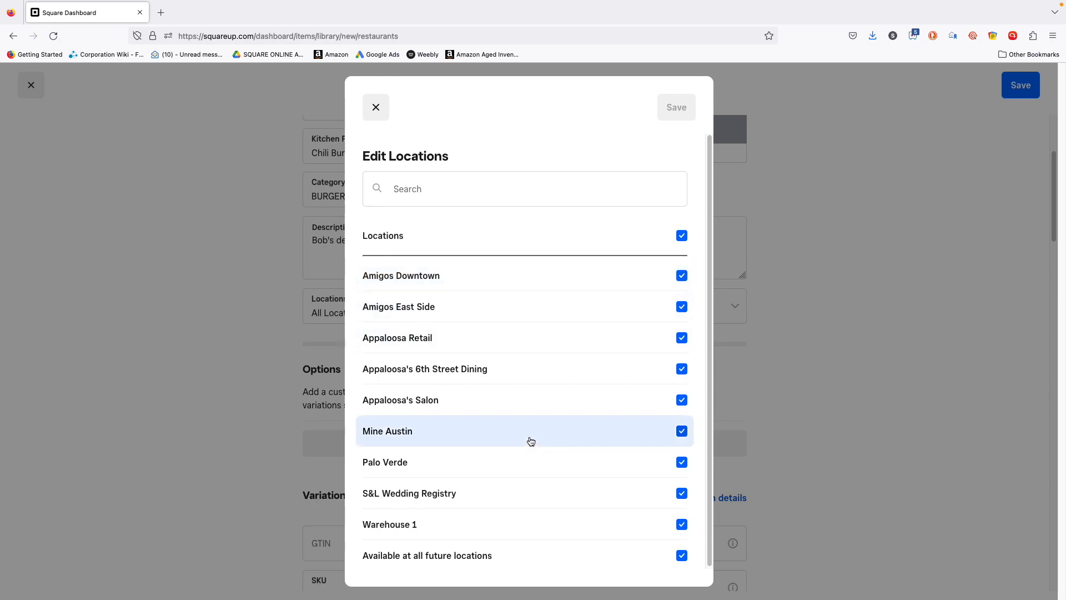
scroll(531, 441, "down", 1)
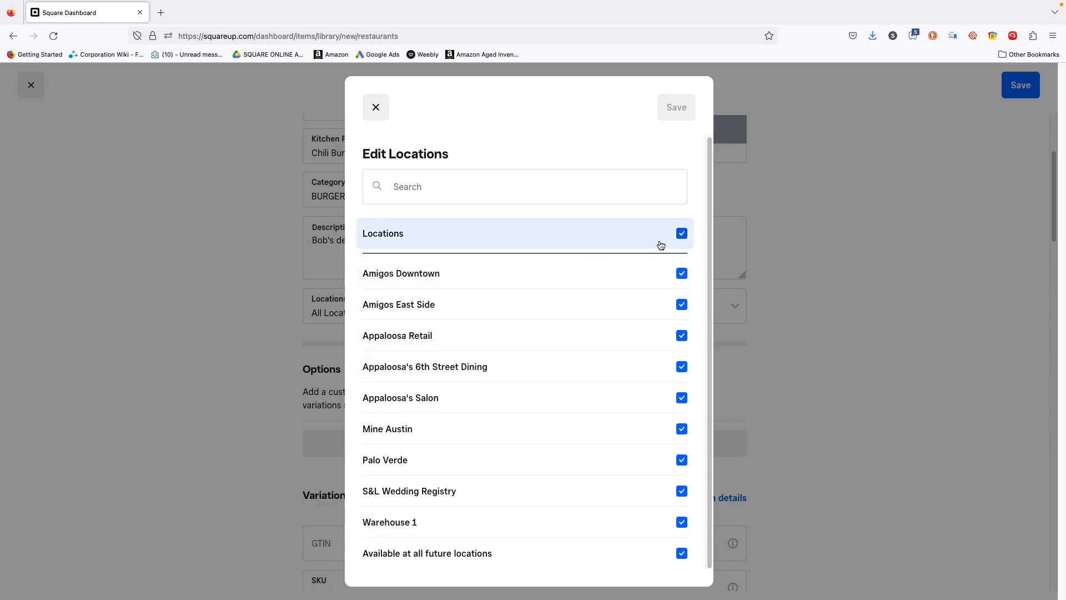
left_click(681, 234)
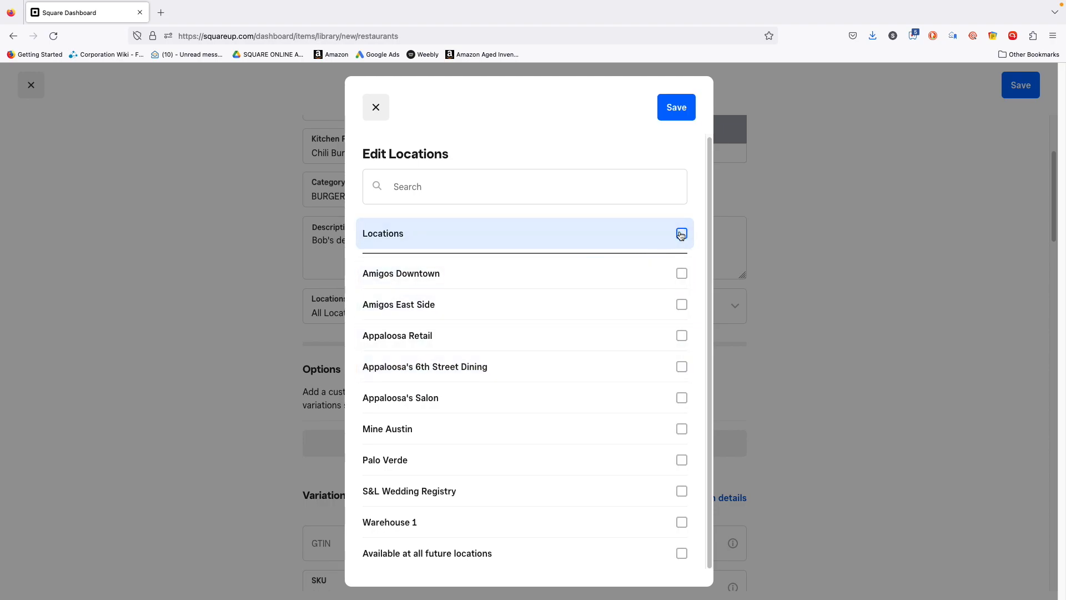
left_click(655, 272)
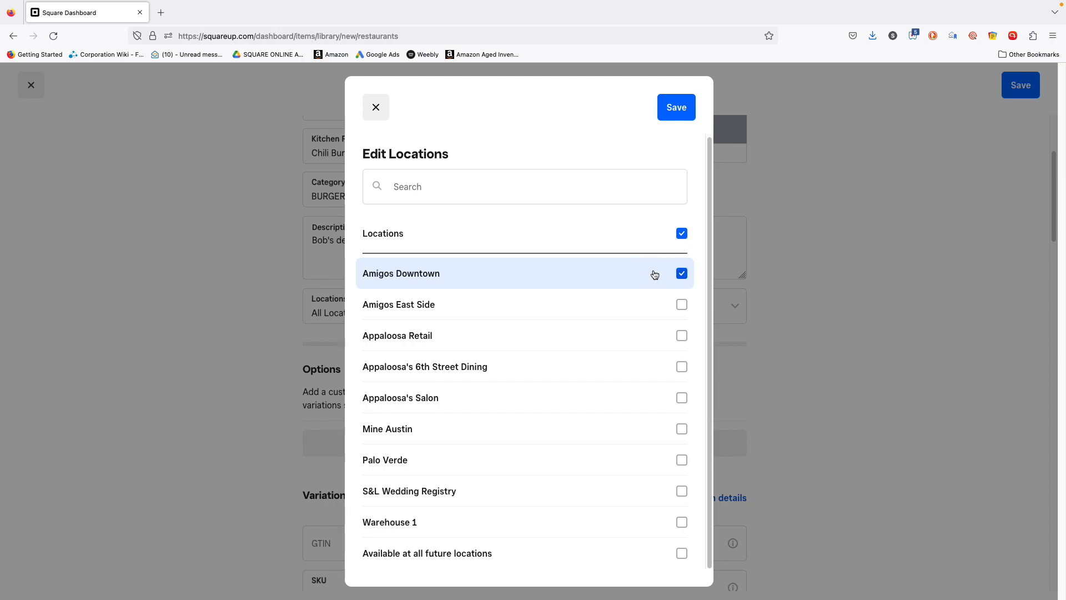
left_click(642, 304)
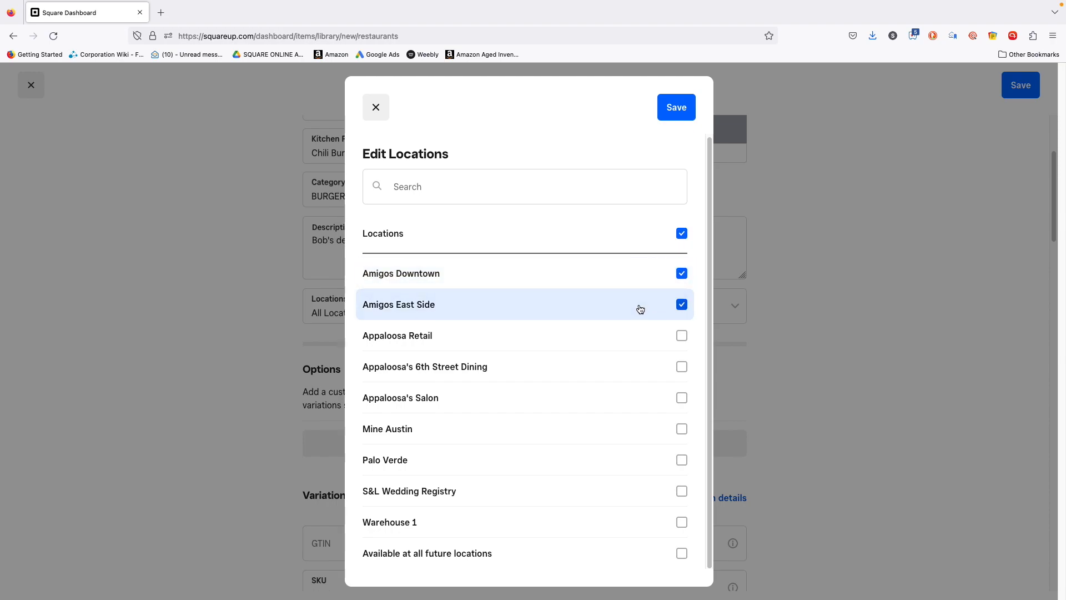
left_click(564, 554)
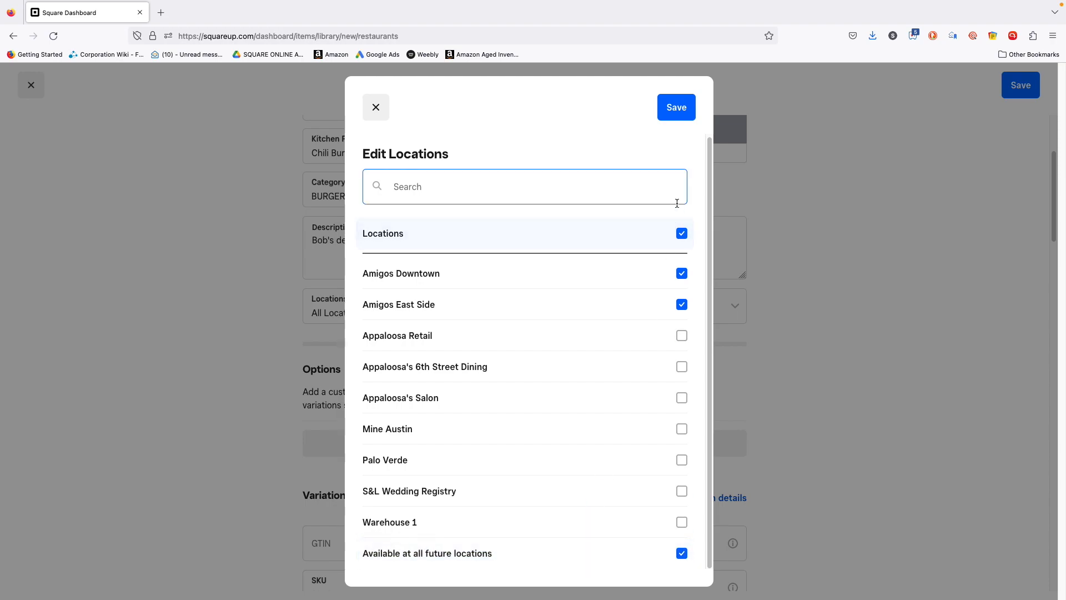
Step: Select all locations again for the item and leave the location list without saving
left_click(681, 234)
left_click(681, 233)
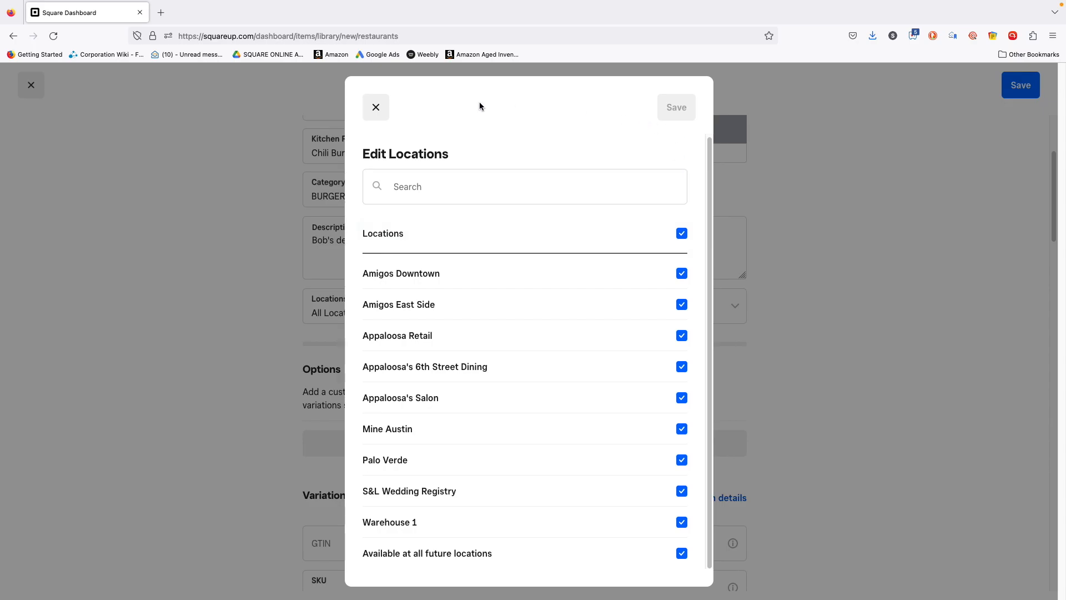
left_click(376, 107)
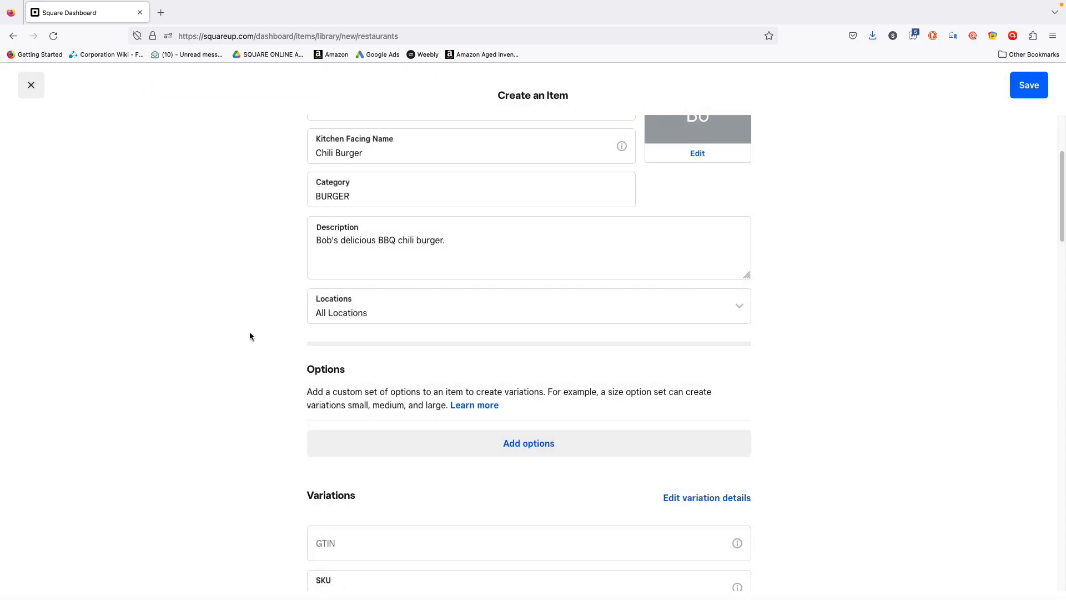
Step: Start adding options to the item with a new option set named Burger Size
scroll(249, 351, "down", 3)
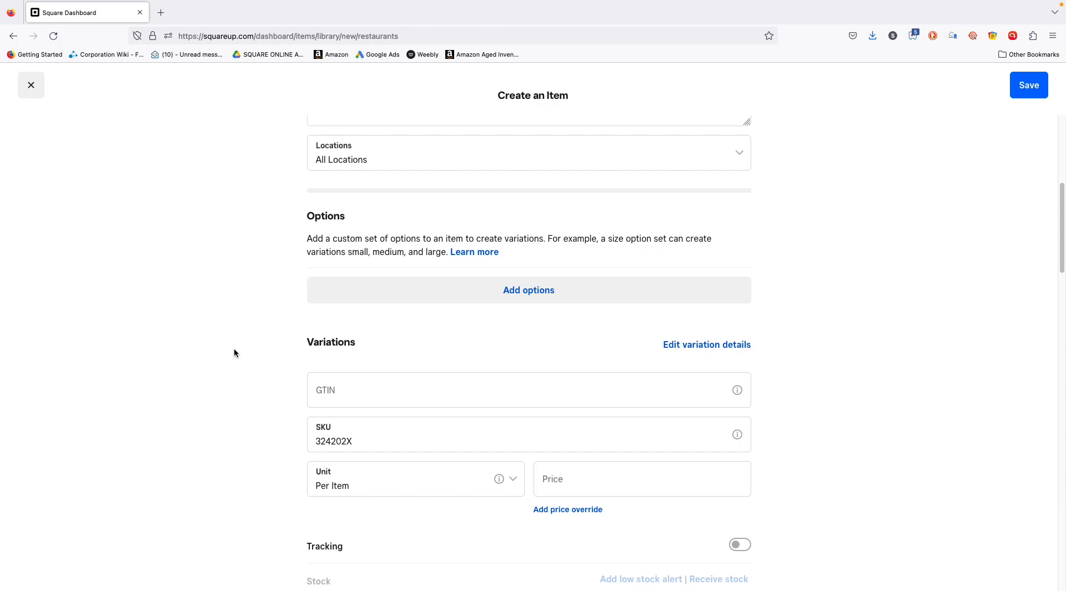
scroll(234, 351, "down", 10)
scroll(235, 352, "down", 10)
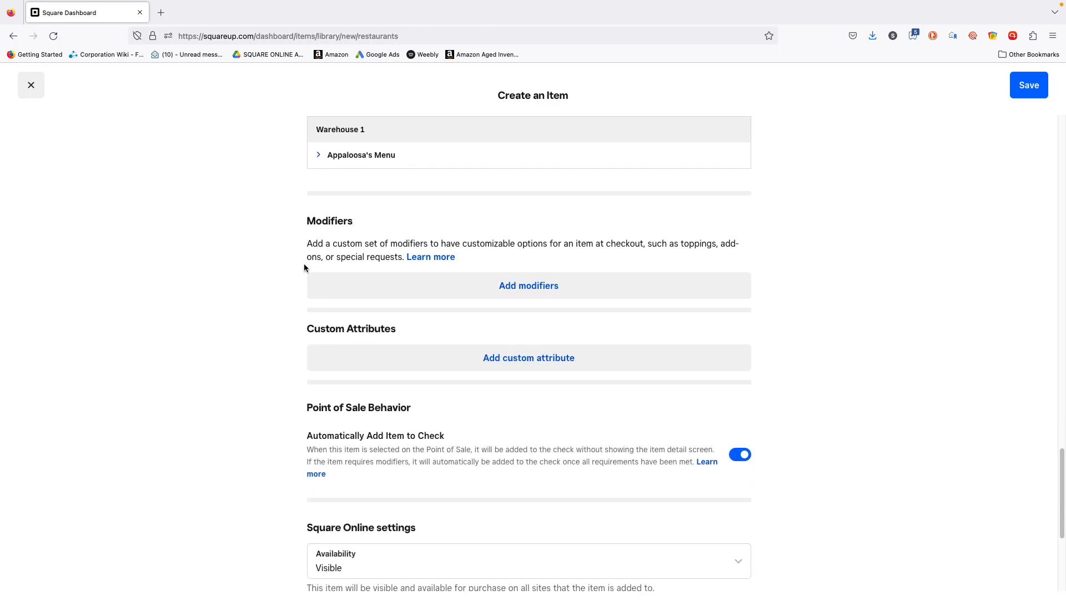
scroll(227, 314, "up", 20)
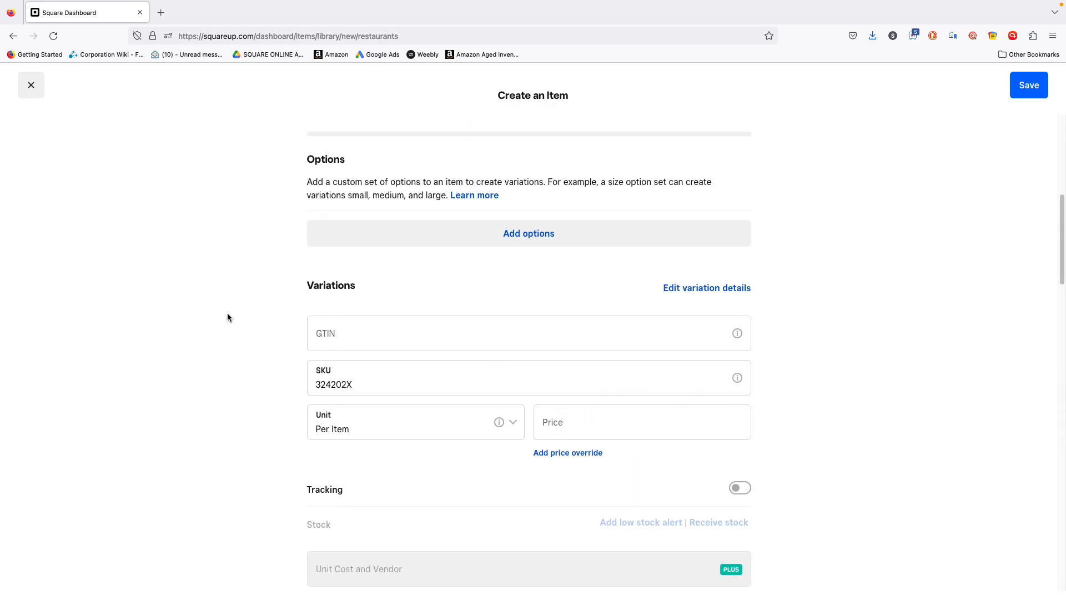
scroll(228, 317, "up", 2)
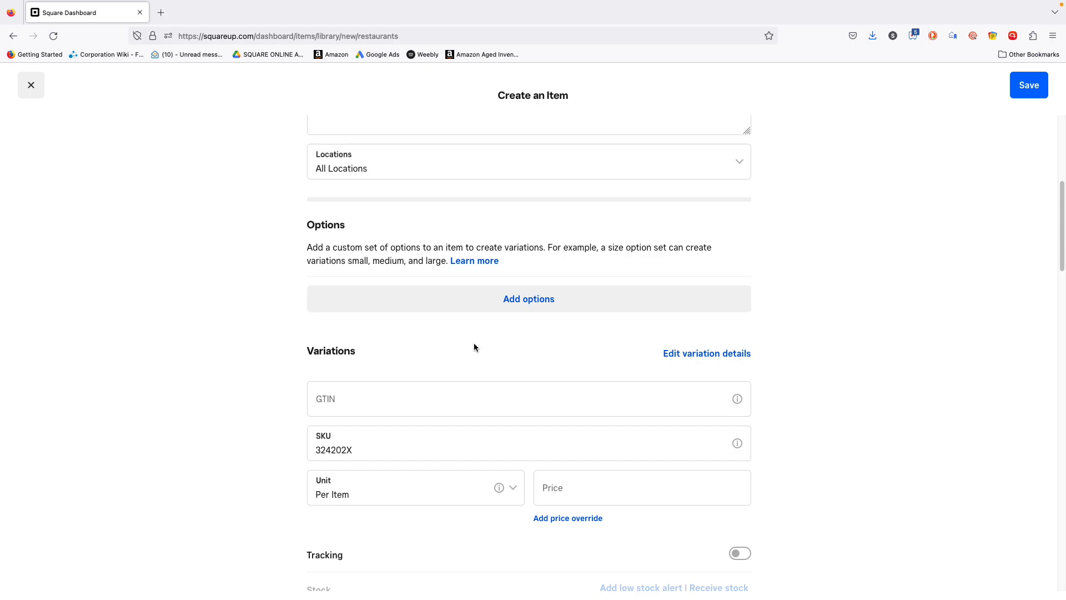
left_click(478, 307)
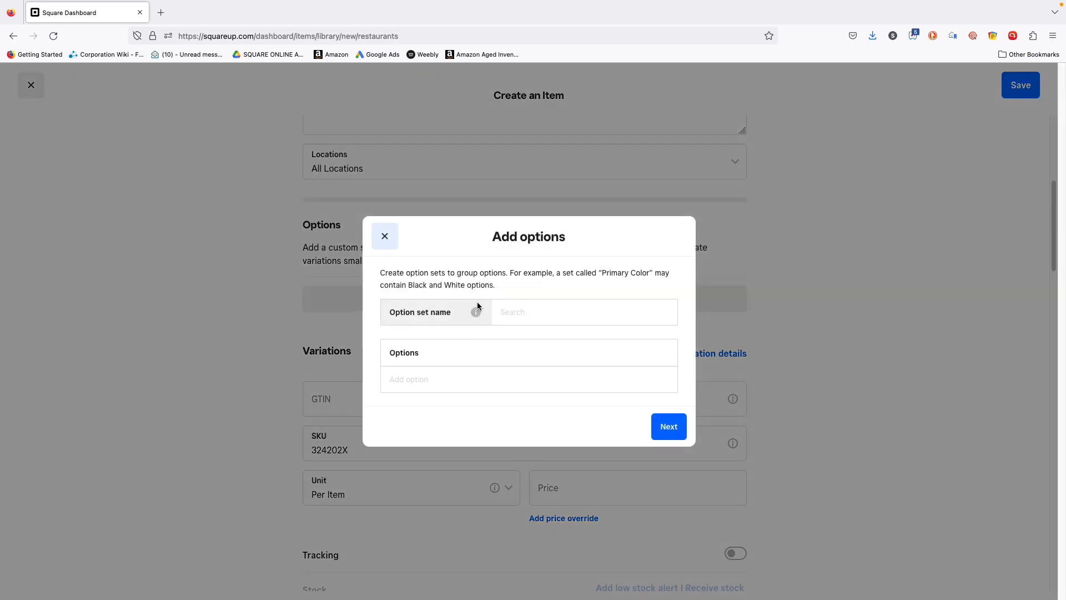
left_click(517, 312)
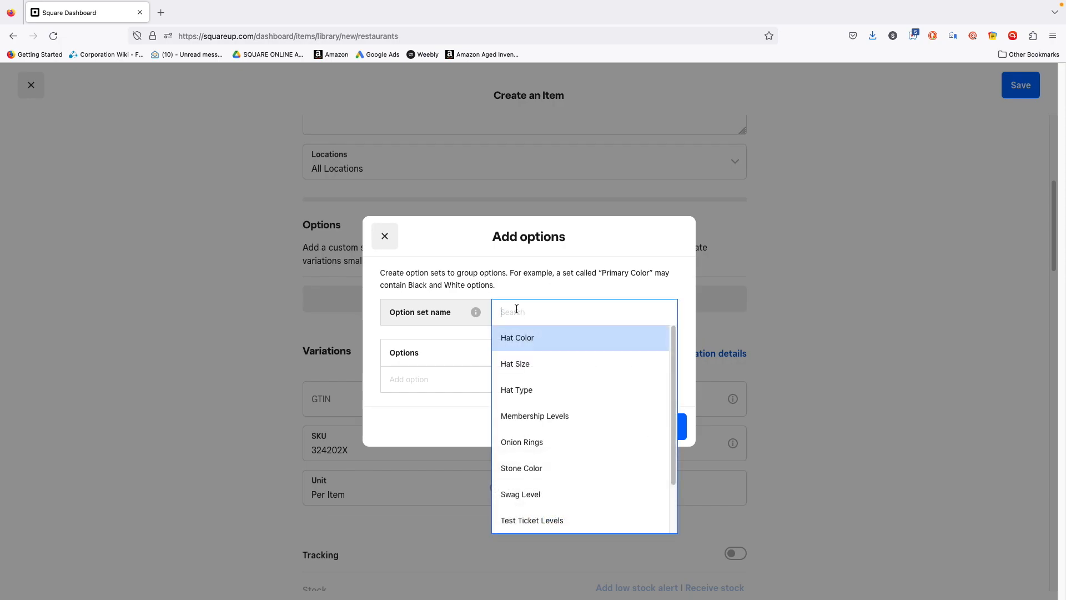
type("Burger Size")
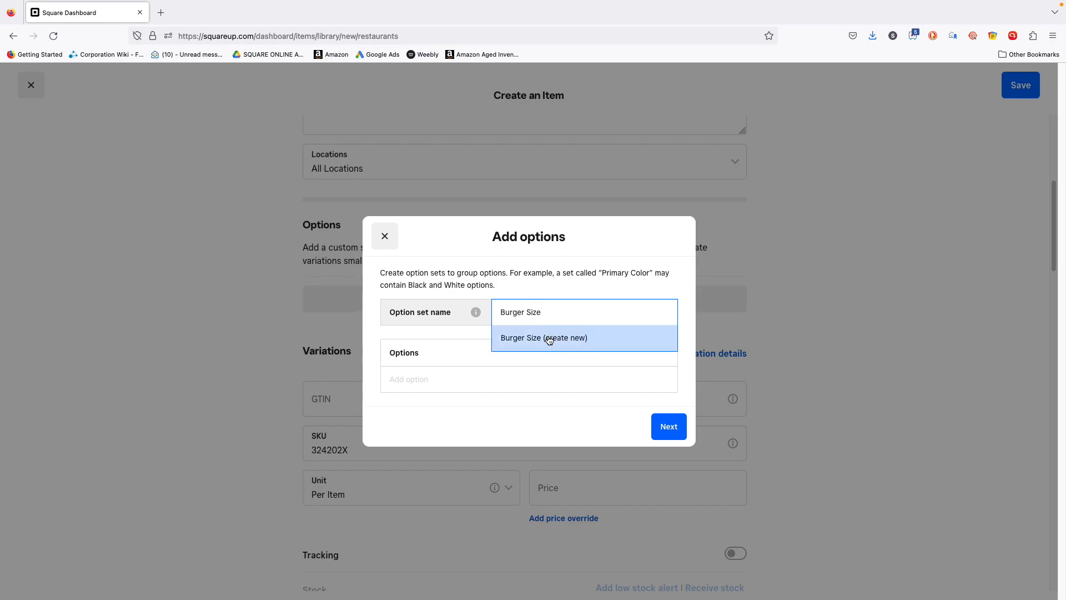
left_click(548, 338)
Step: Add the new options 1/4 Pound and 1/2 Pound to the Burger Size set
left_click(483, 398)
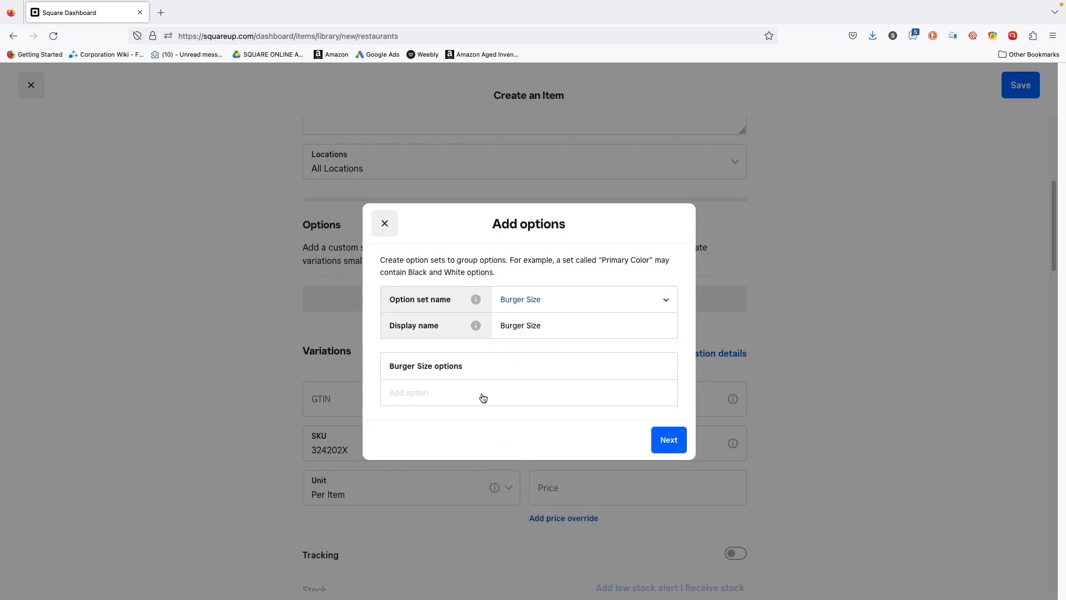
type("1/4")
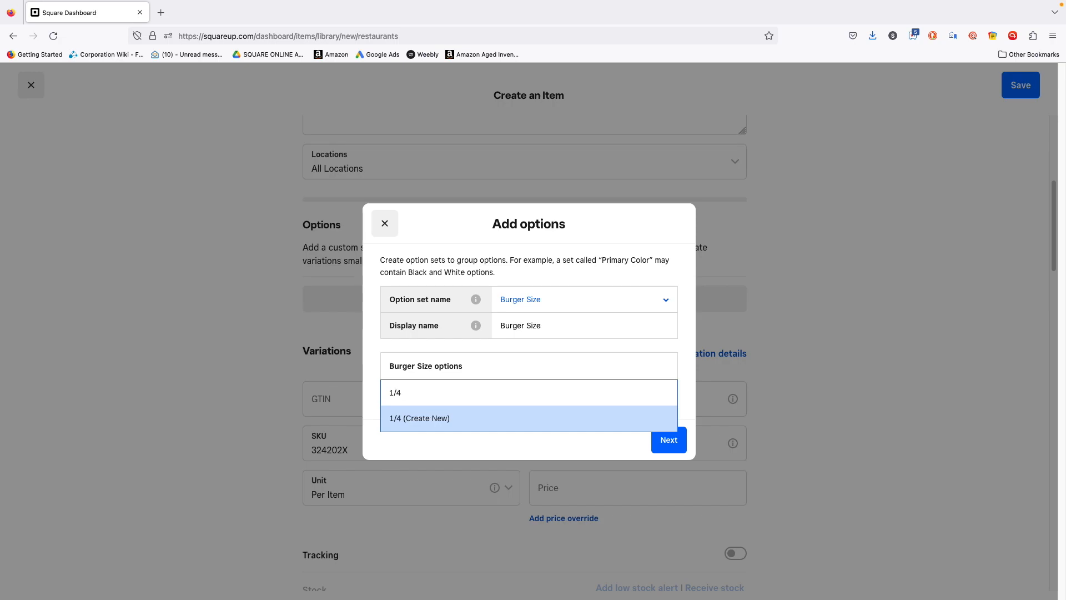
type(" Pound")
left_click(476, 419)
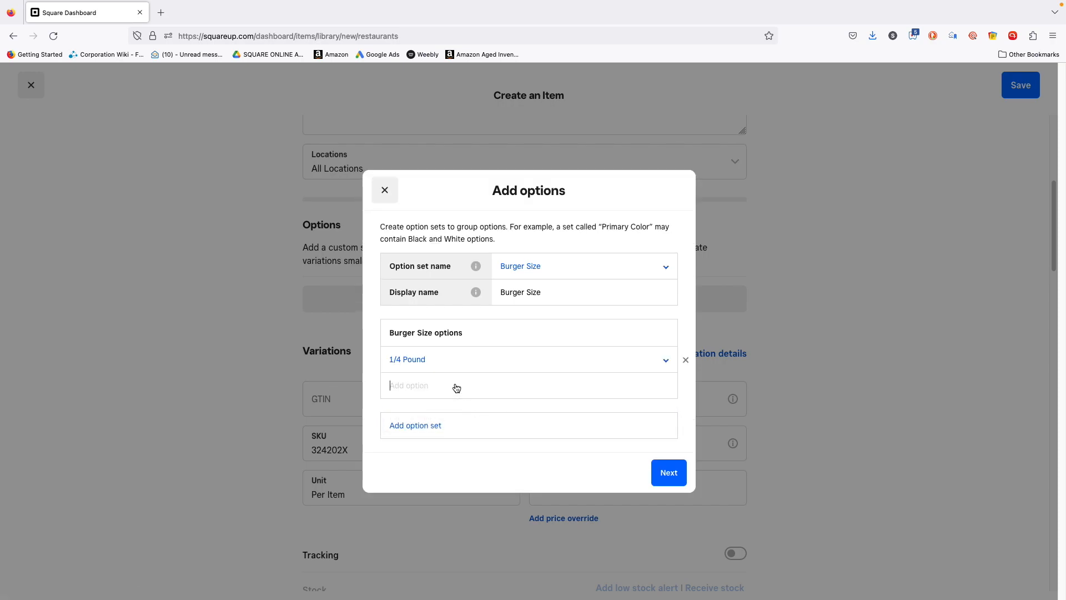
type("1/2 Pound")
key("BackSpace")
key("BackSpace")
type("nd")
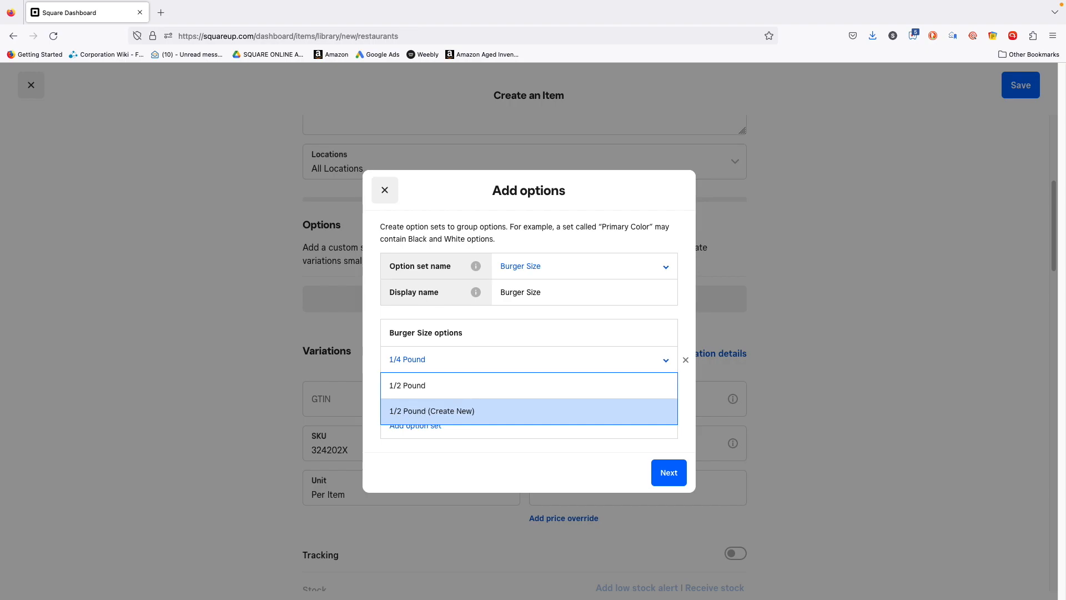
left_click(457, 411)
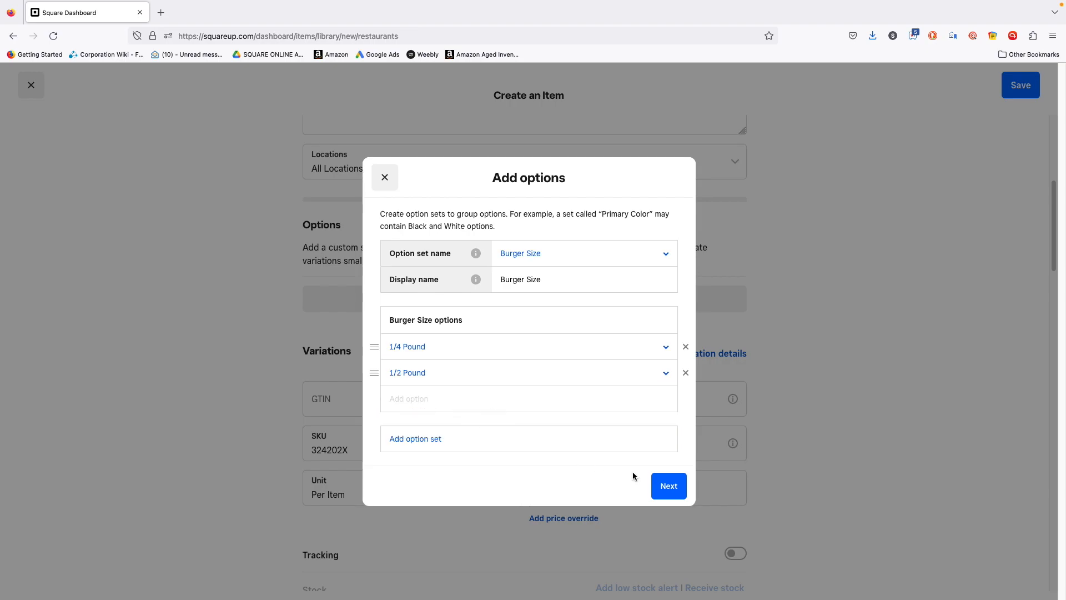
Step: Create both the 1/4 Pound and 1/2 Pound variations from the Burger Size options
left_click(670, 487)
left_click(646, 419)
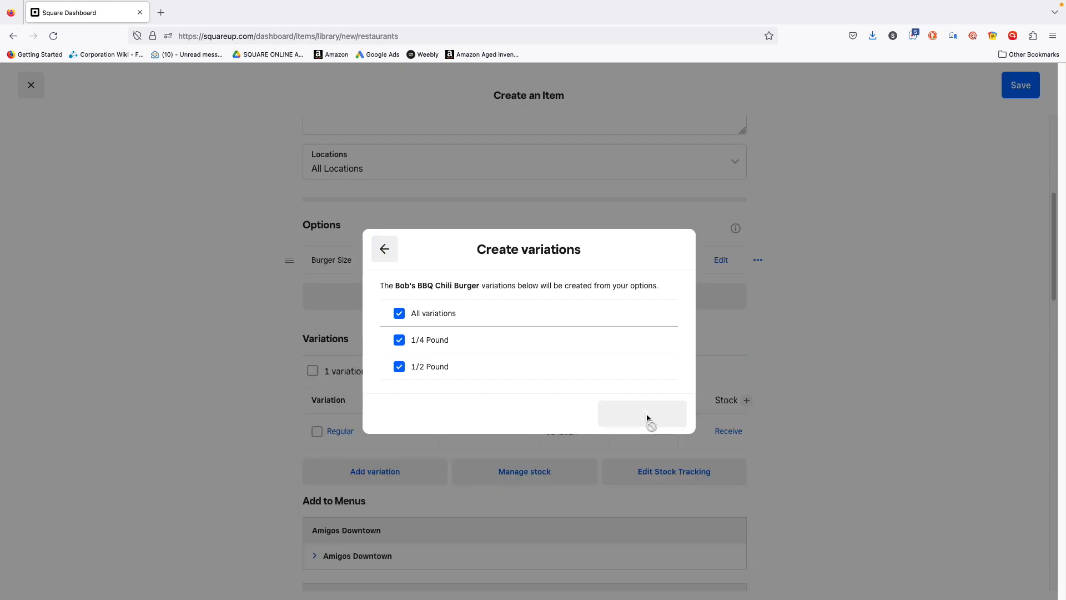
scroll(252, 351, "up", 6)
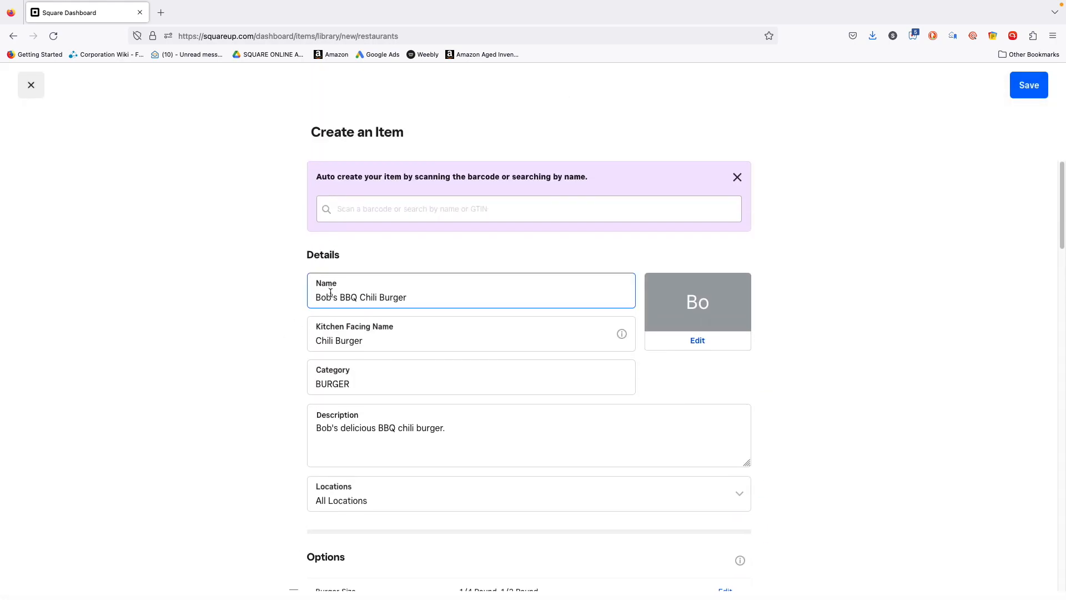
scroll(419, 445, "down", 8)
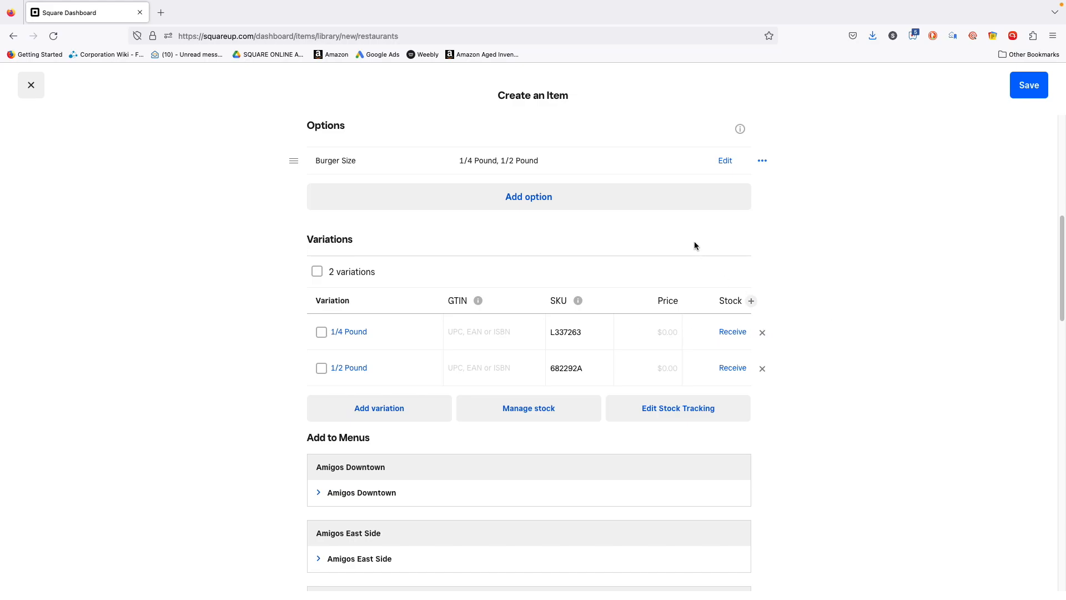
Step: Remove the Burger Size option set from the item
scroll(699, 247, "up", 2)
left_click(762, 270)
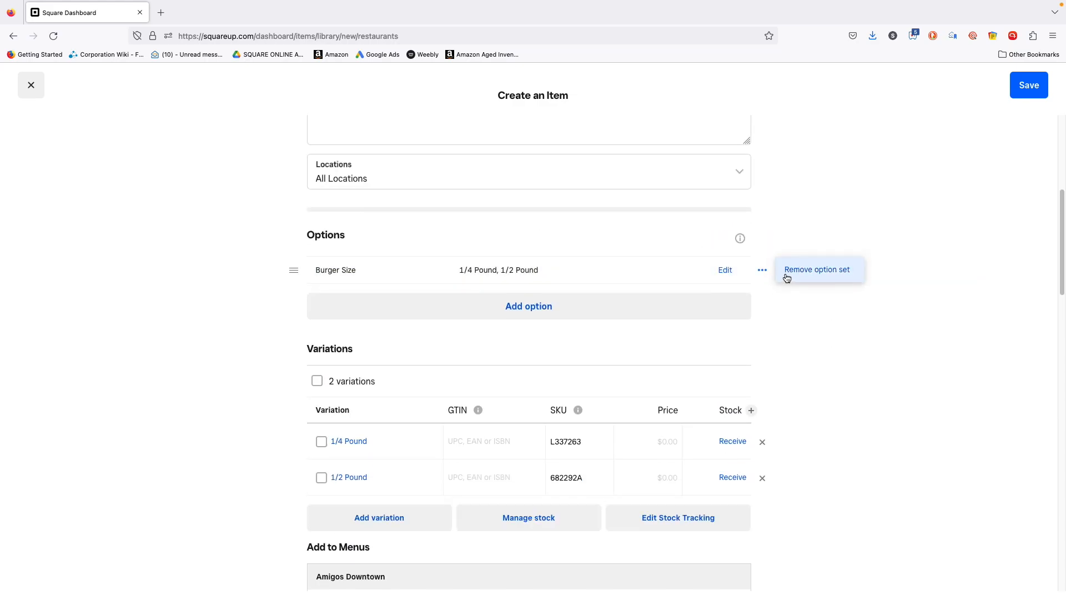
left_click(816, 270)
left_click(652, 433)
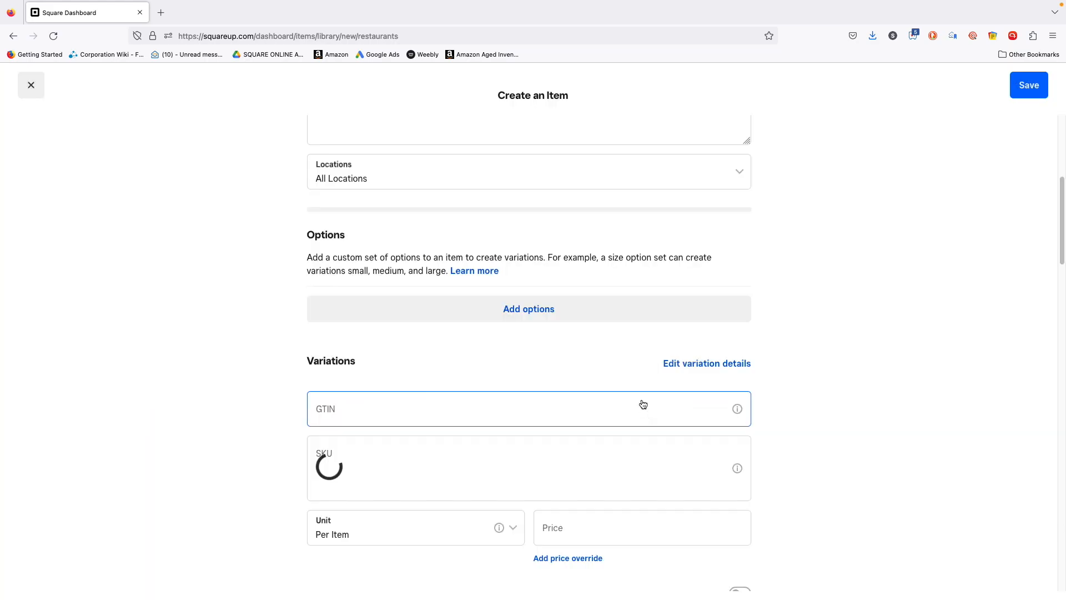
Step: Start adding options to the item with a new option set named Shirt Size
left_click(547, 311)
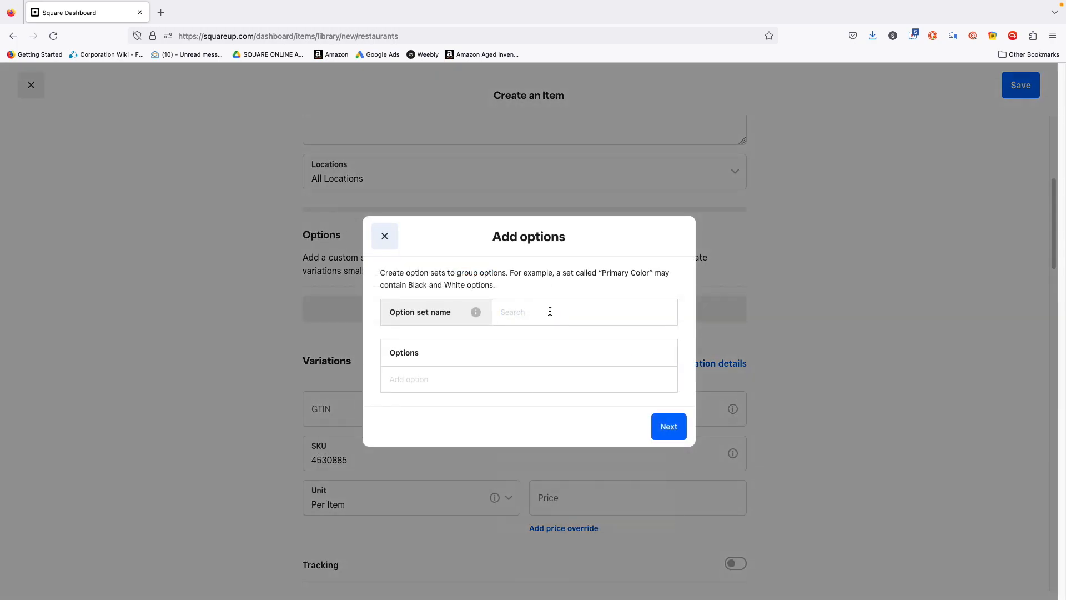
left_click(550, 311)
scroll(568, 398, "down", 1)
scroll(568, 397, "up", 1)
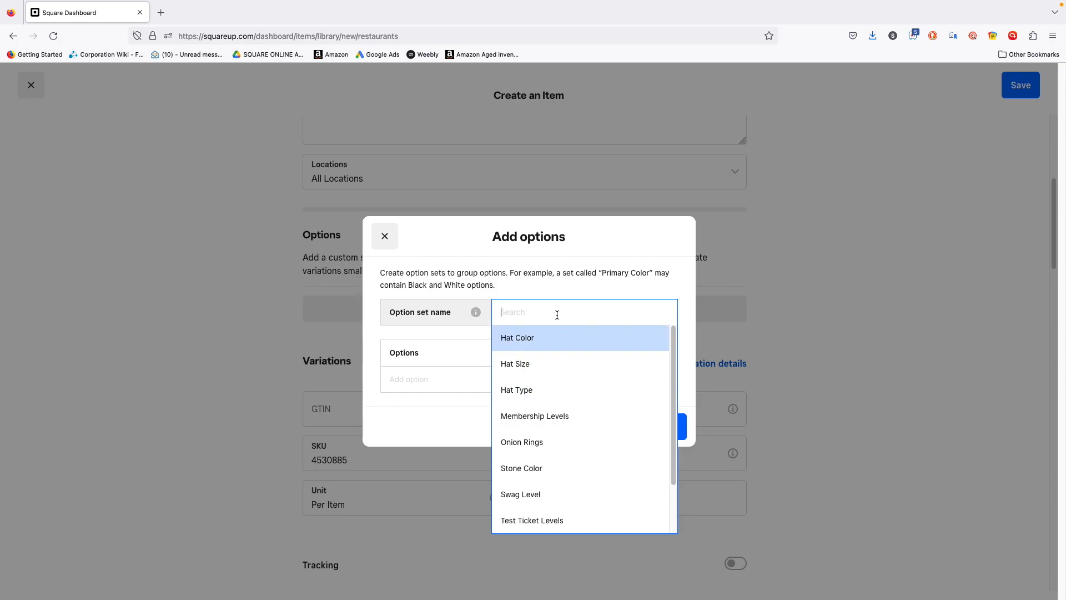
type("Shirt Size")
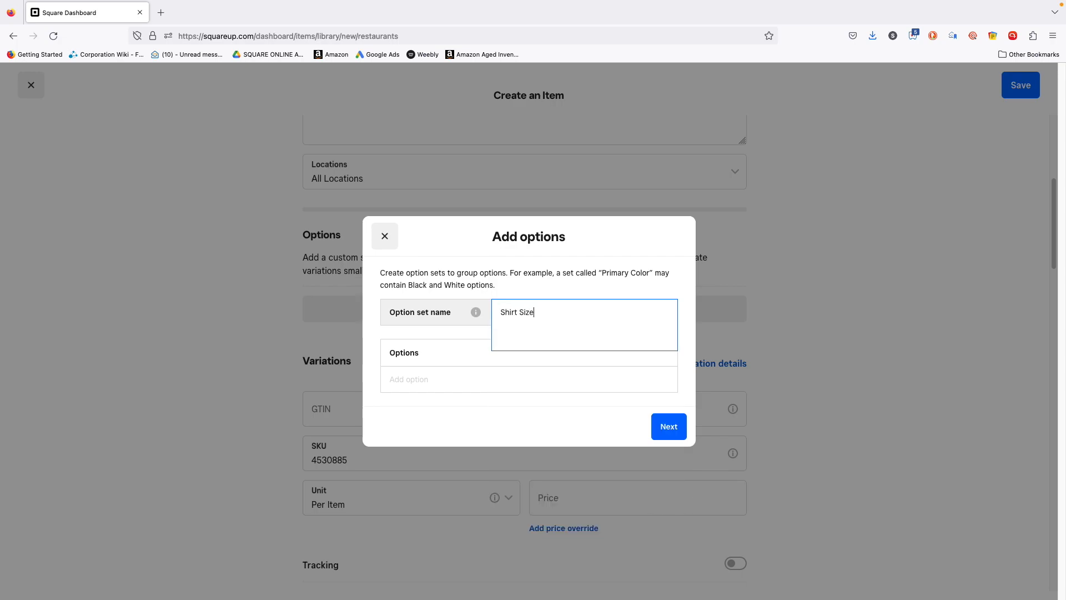
key("Return")
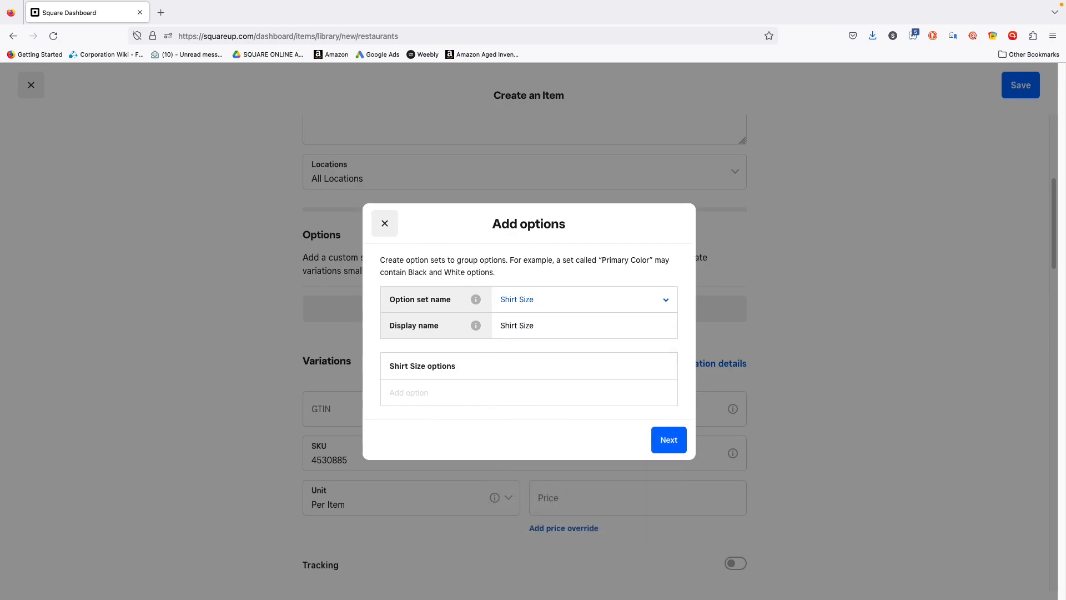
left_click(492, 393)
type("Small")
key("BackSpace")
key("BackSpace")
key("BackSpace")
key("BackSpace")
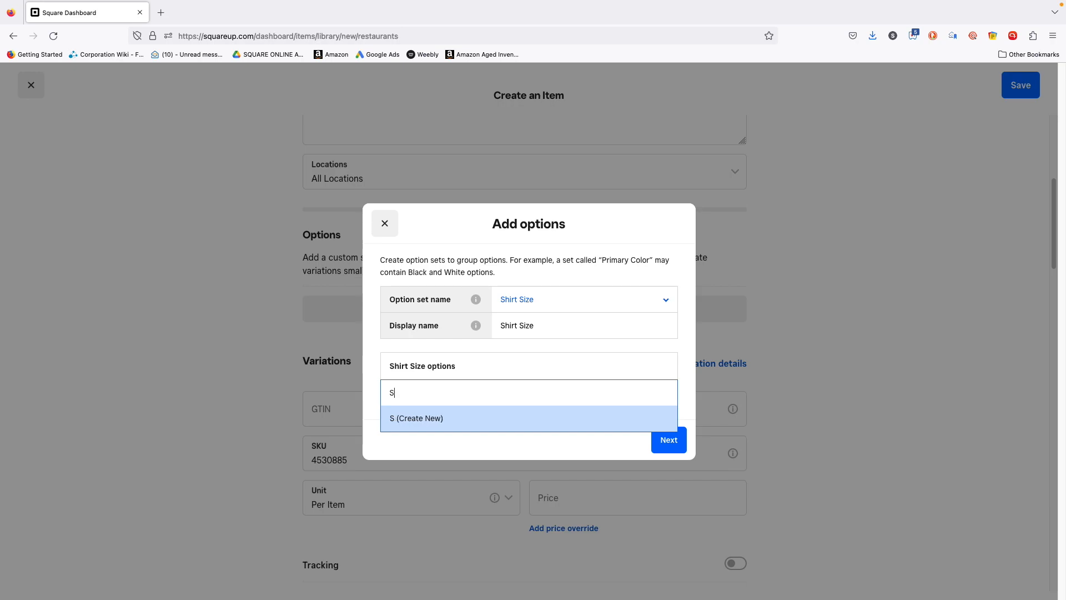
key("BackSpace")
Step: Add the options Extra Small, Small, Medium and Large to the Shirt Size set
type("Extra Small")
key("Return")
type("Small")
key("Return")
type("Medium")
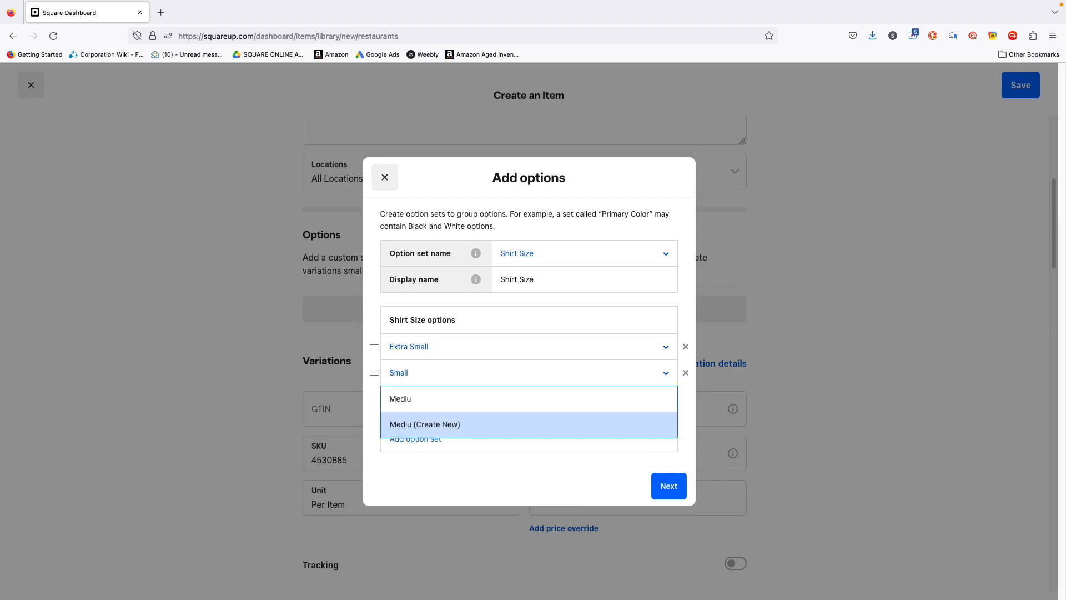
key("Return")
type("Large")
key("Return")
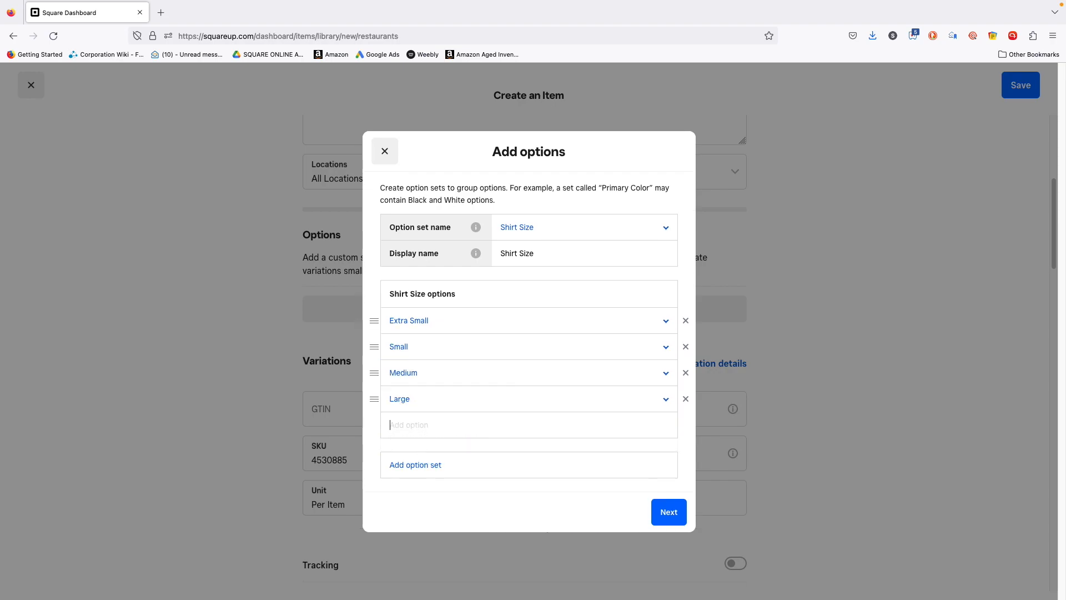
Step: Add Extra Large as the last option in the Shirt Size set
type("X")
key("BackSpace")
type("Ex")
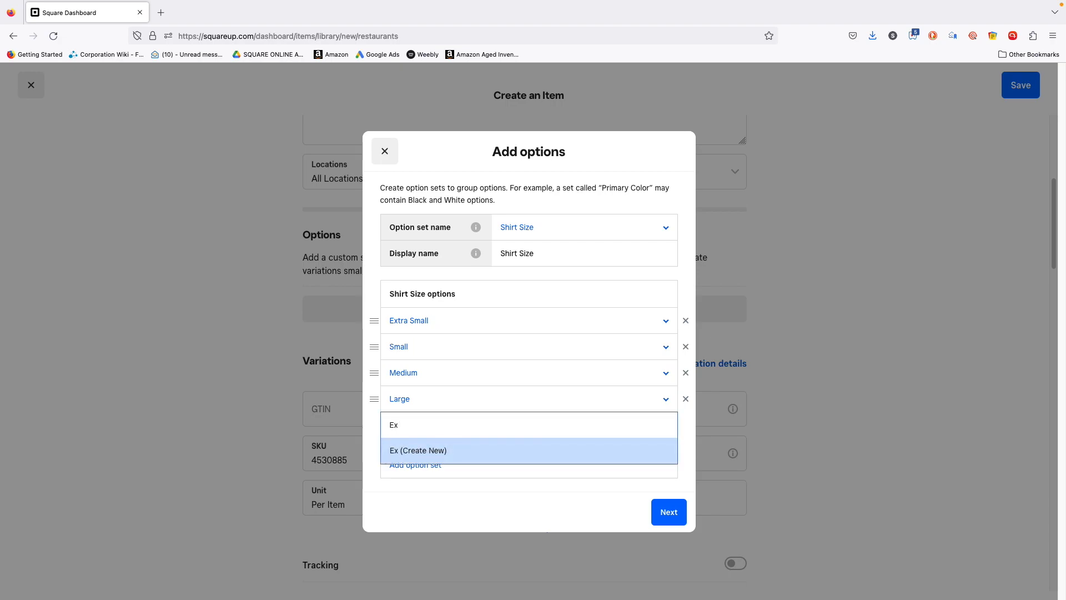
type("tra Large")
key("Return")
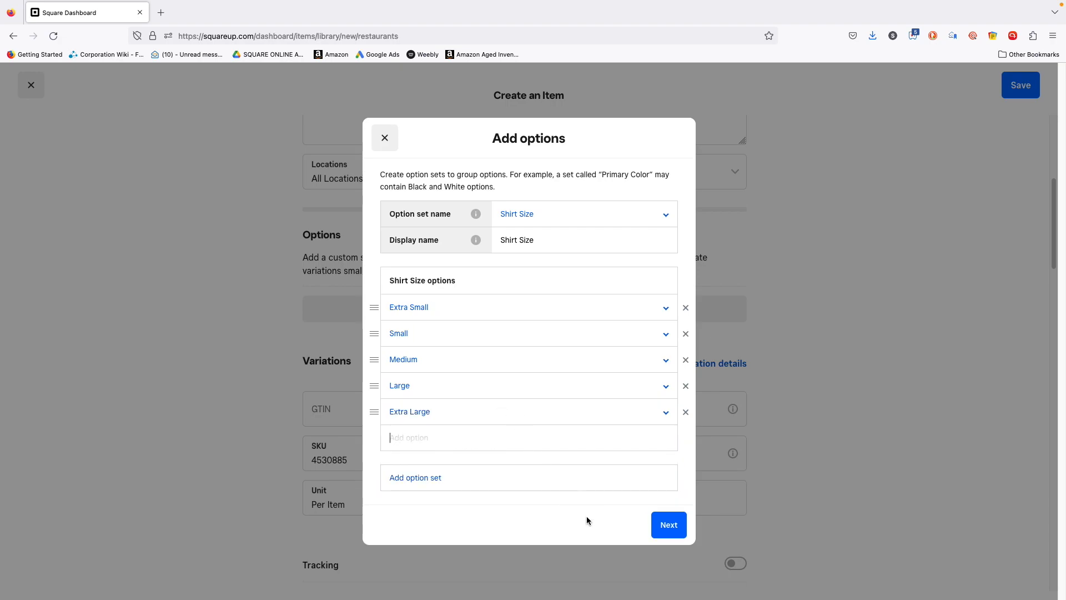
Step: Create variations for all of the Shirt Size options and review them in the variations list
left_click(669, 528)
left_click(647, 456)
scroll(562, 388, "down", 3)
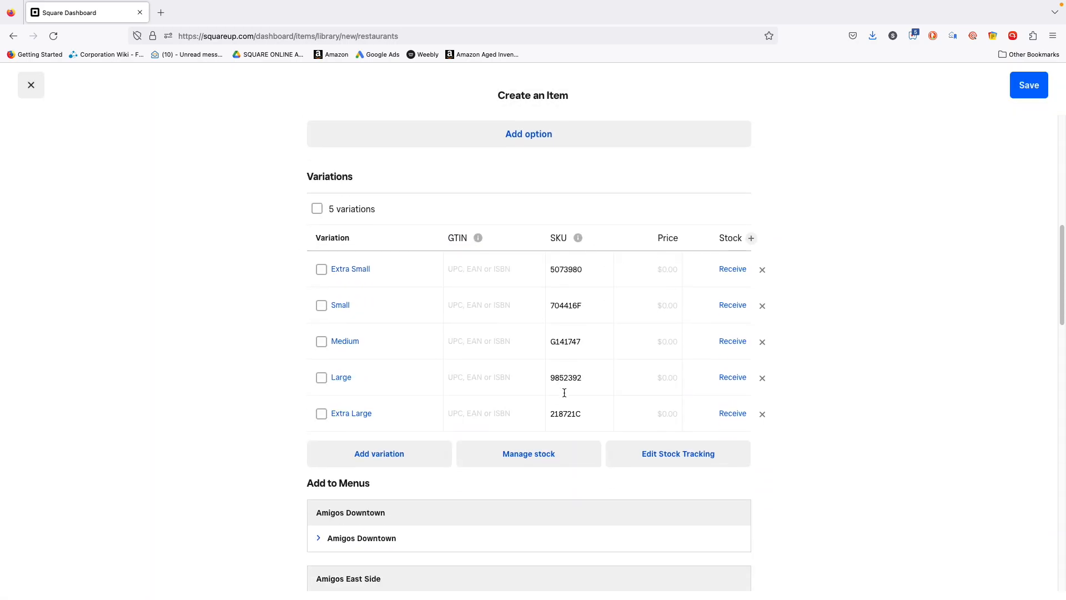
scroll(555, 386, "up", 3)
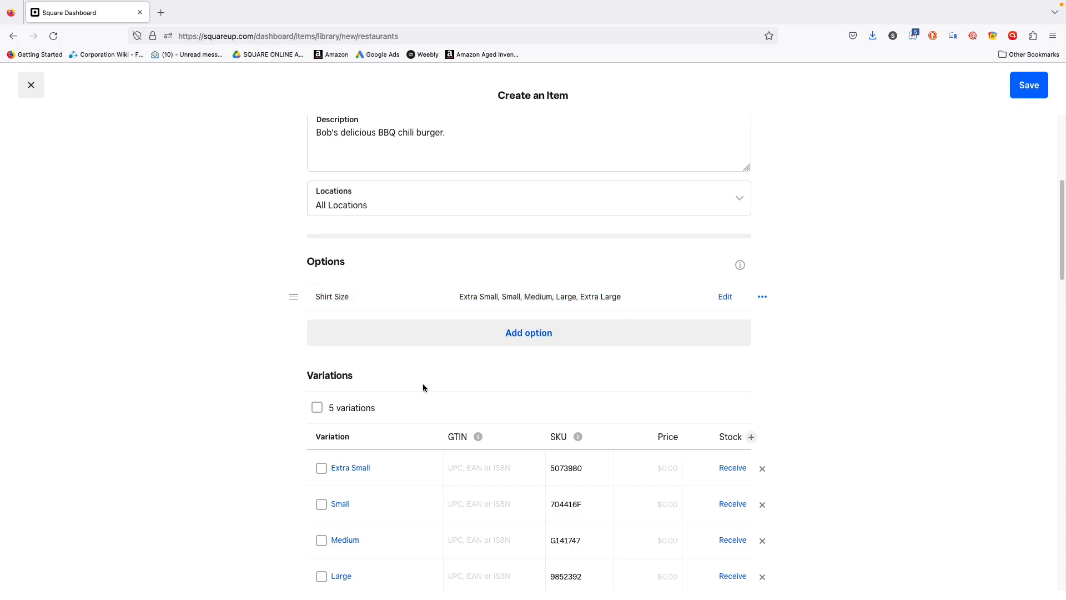
Step: Start adding a second option to the item with a new option set named Shirt Style
scroll(424, 381, "down", 2)
scroll(424, 369, "down", 1)
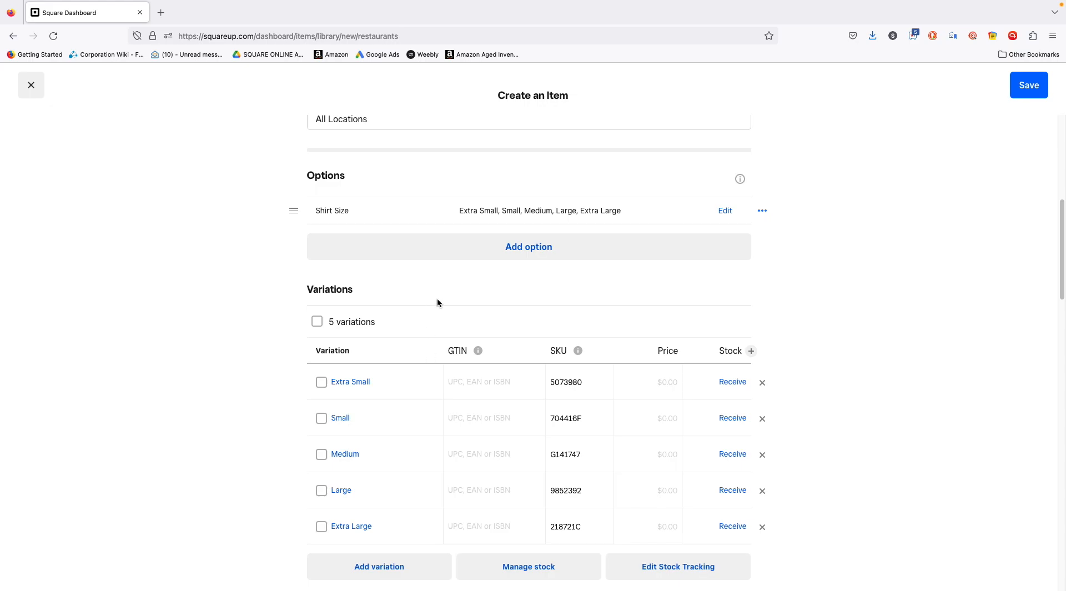
left_click(473, 255)
left_click(517, 305)
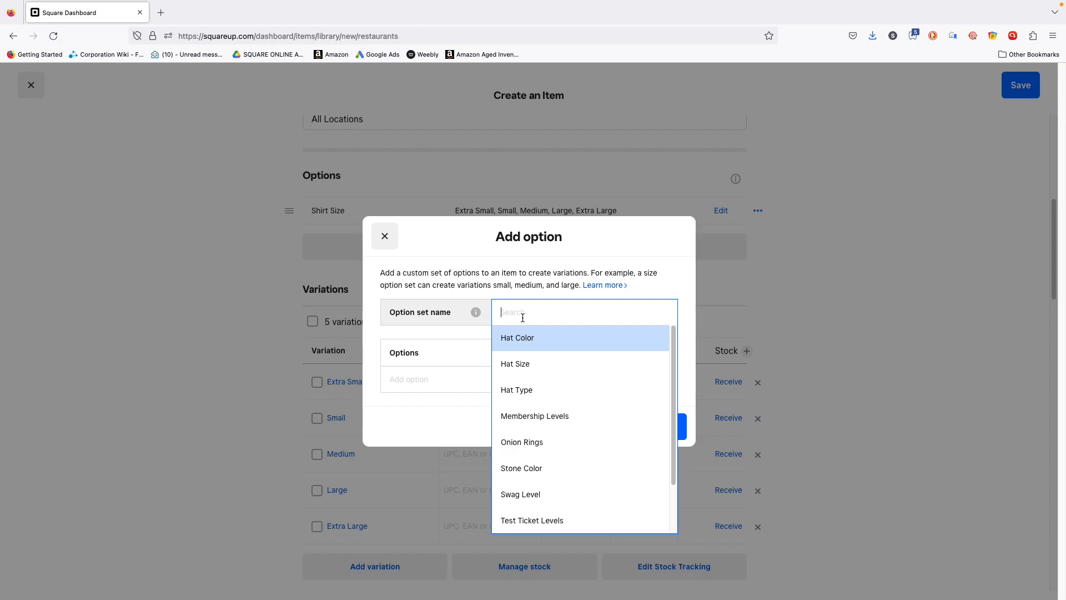
type("Shir")
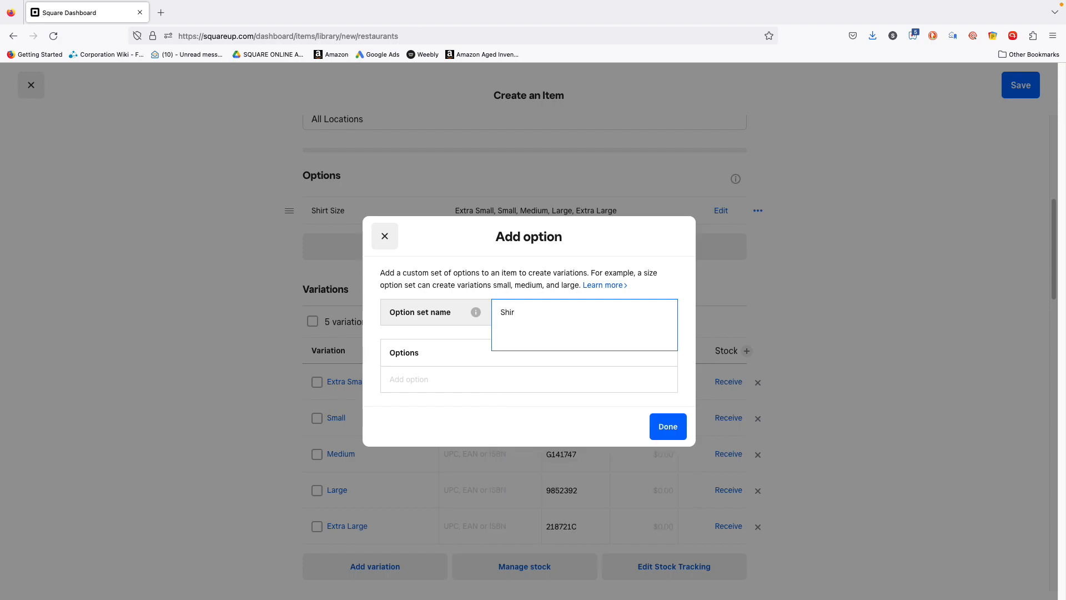
type("t Style")
left_click(531, 337)
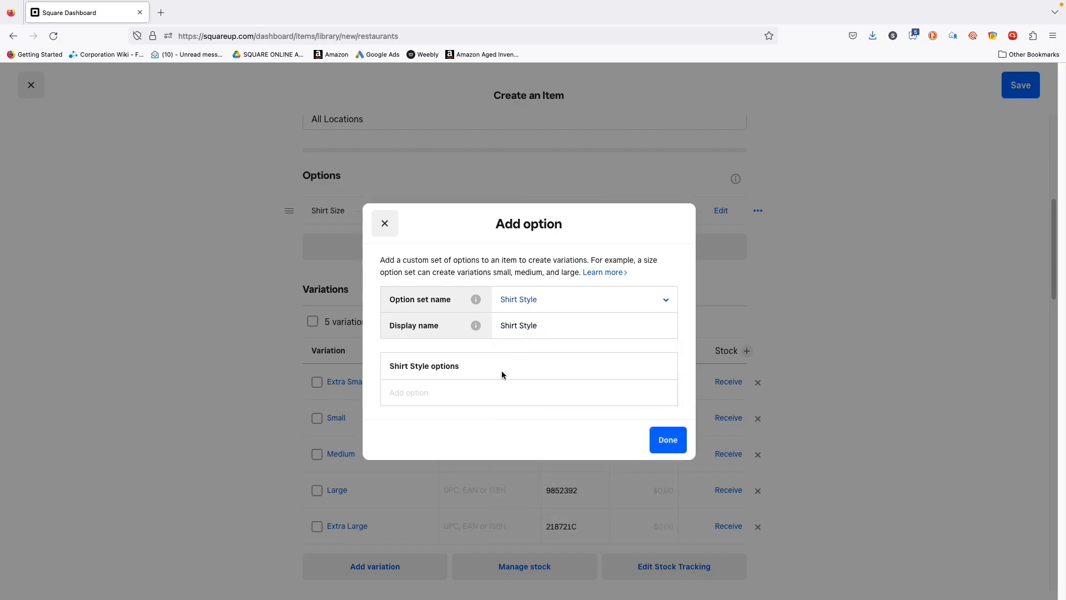
Step: Add the options Crew Neck, V Neck and Collar to the Shirt Style set
left_click(485, 398)
type("Crew Neck")
key("Return")
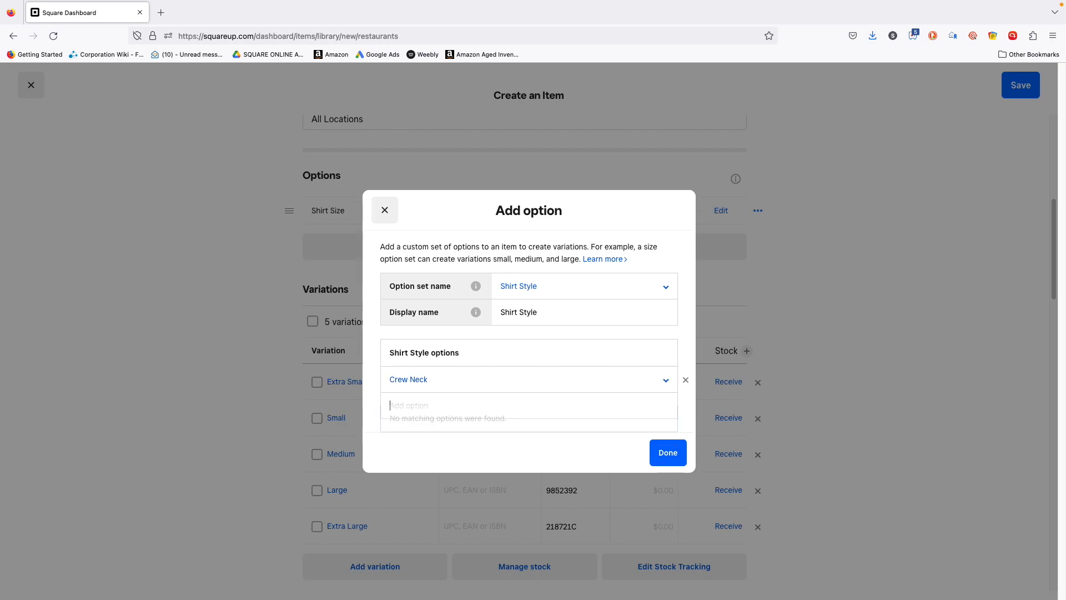
type("V Neck")
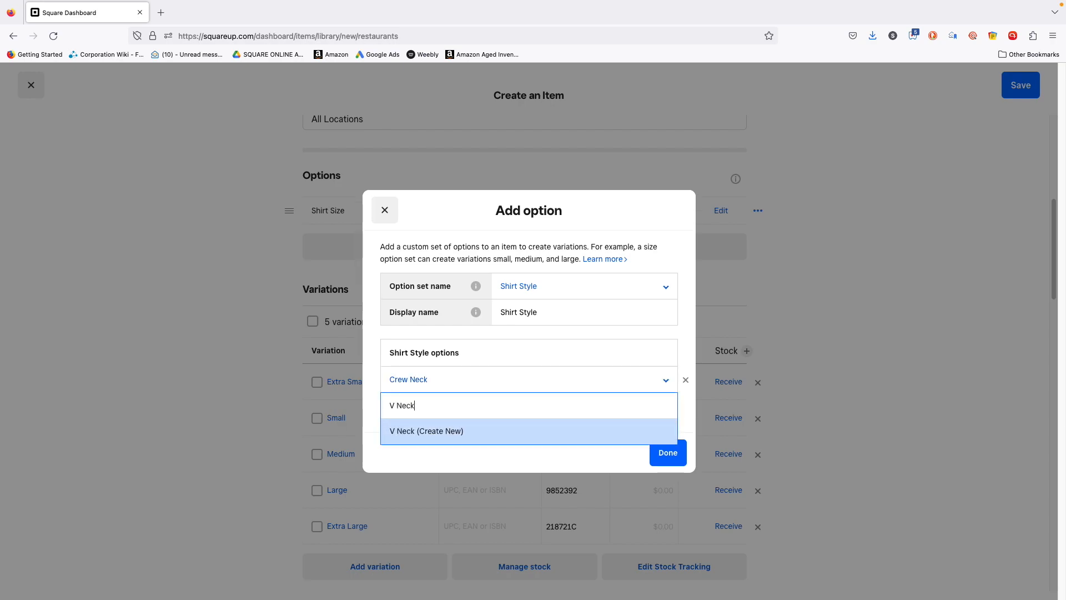
key("Return")
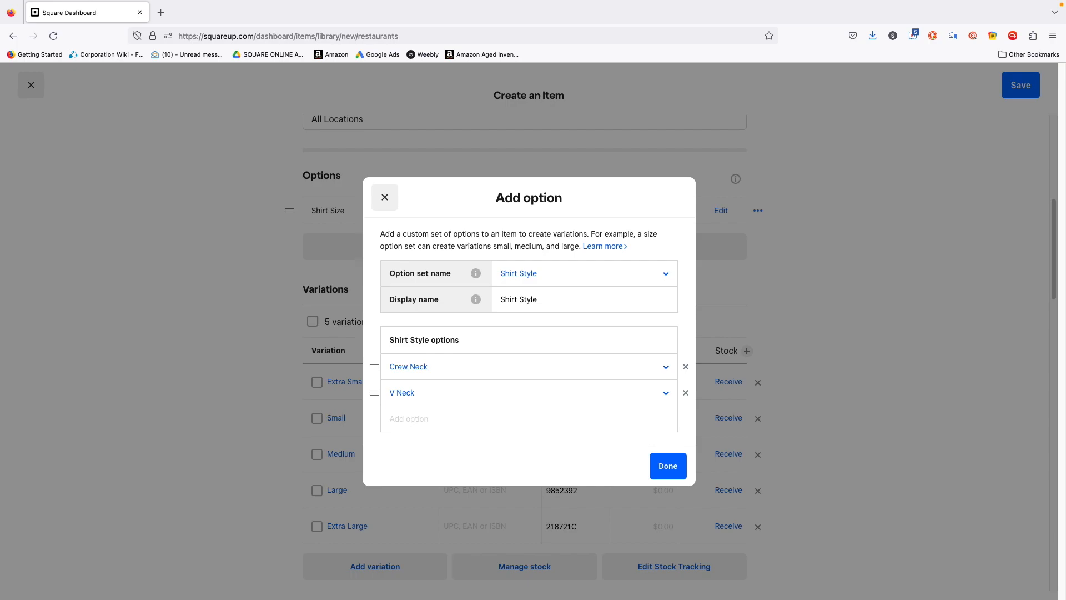
type("Collar")
key("Return")
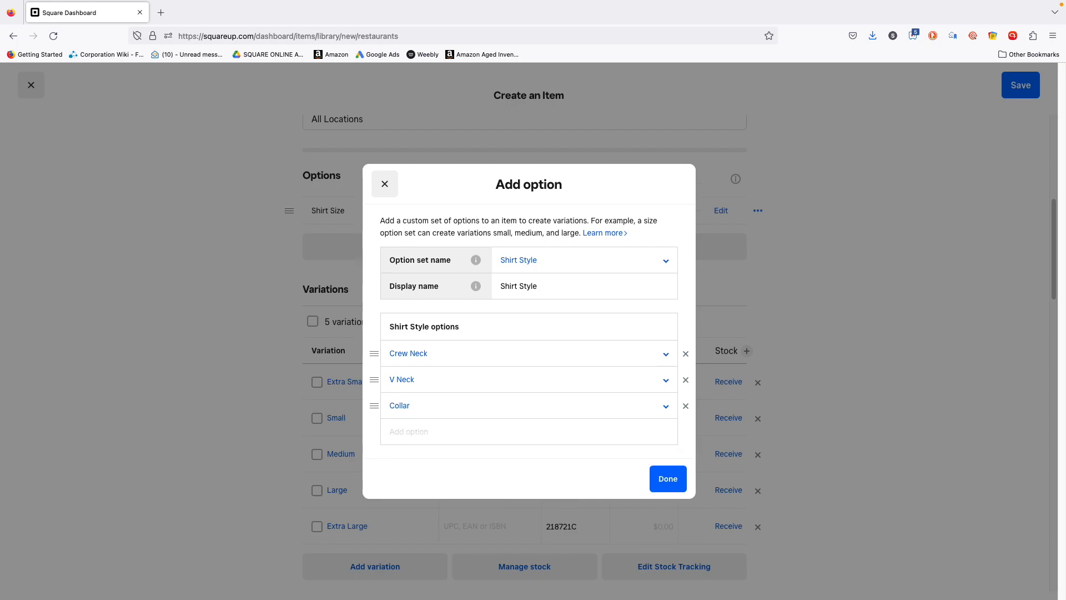
Step: Add Turtleneck as the fourth Shirt Style option
type("Turtle Neck")
key("BackSpace")
key("BackSpace")
key("BackSpace")
key("BackSpace")
key("BackSpace")
type("neck")
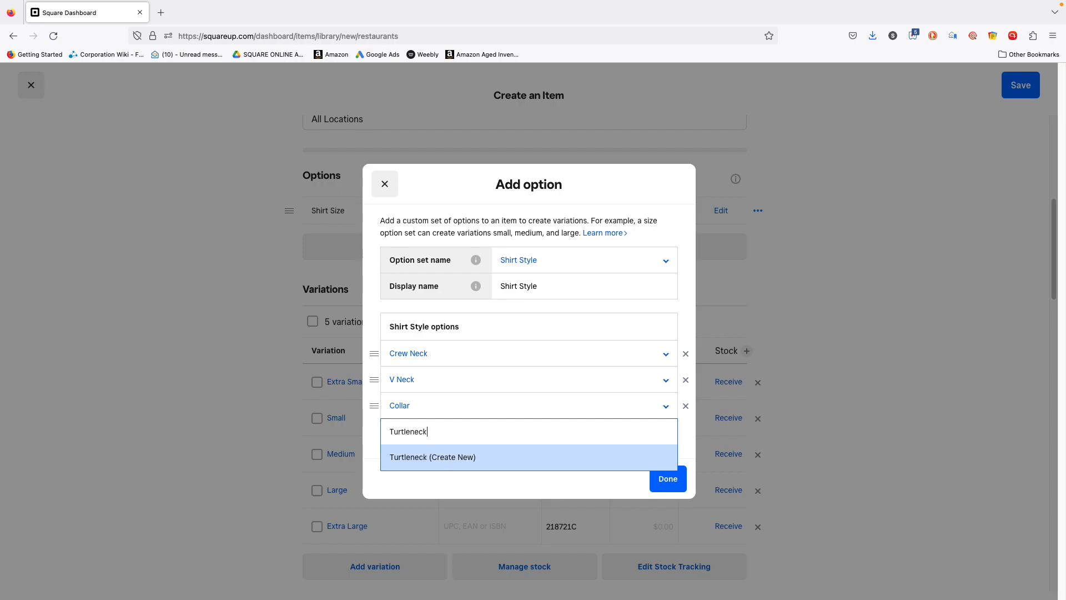
key("Return")
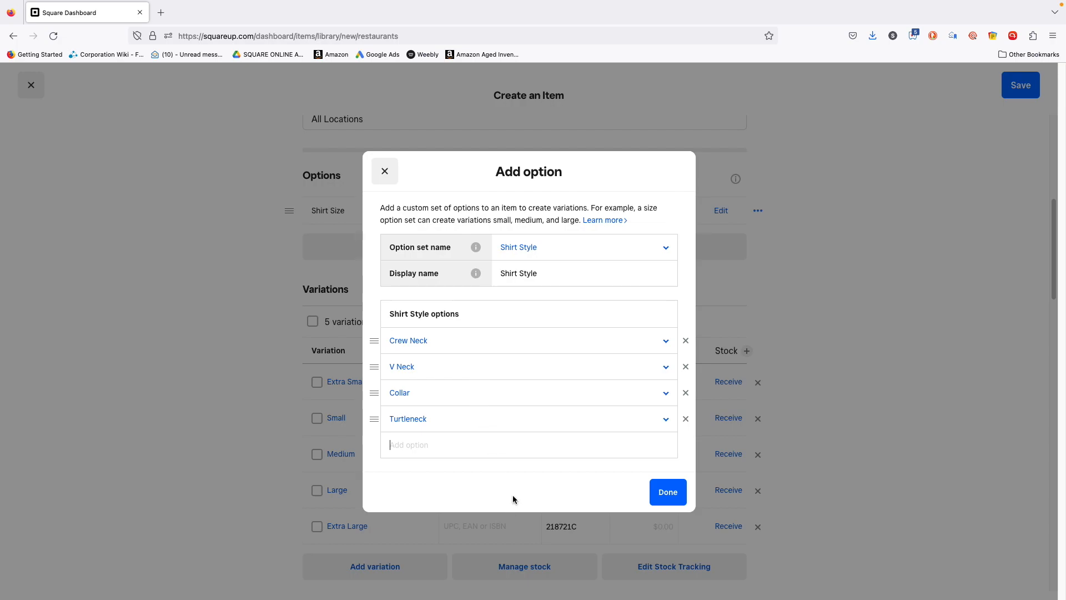
Step: Create all the new size and style variations, assigning Crew Neck to the existing size variations
left_click(665, 492)
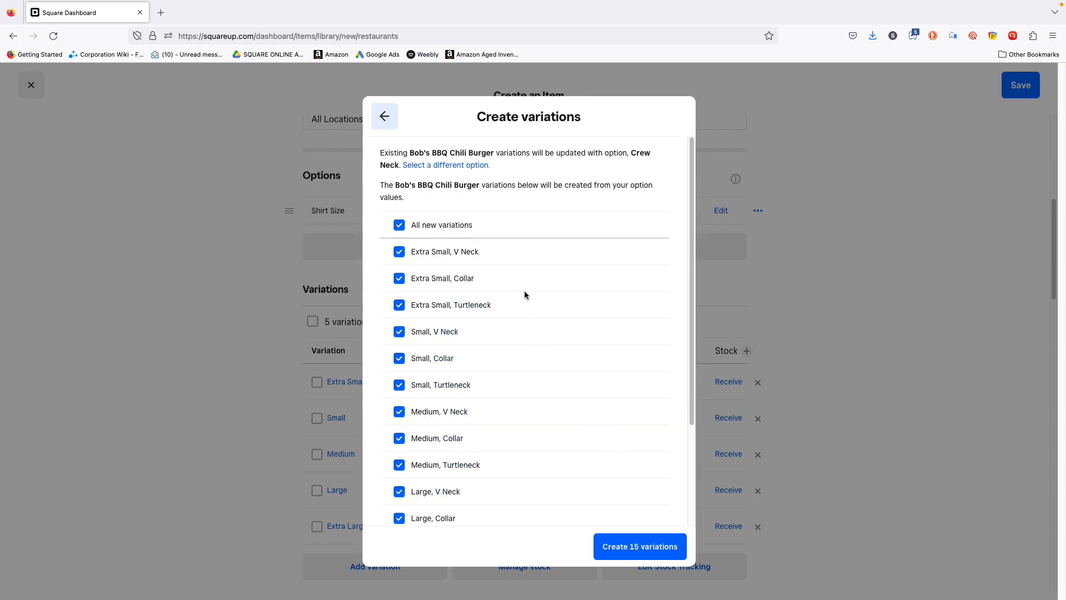
scroll(522, 286, "down", 1)
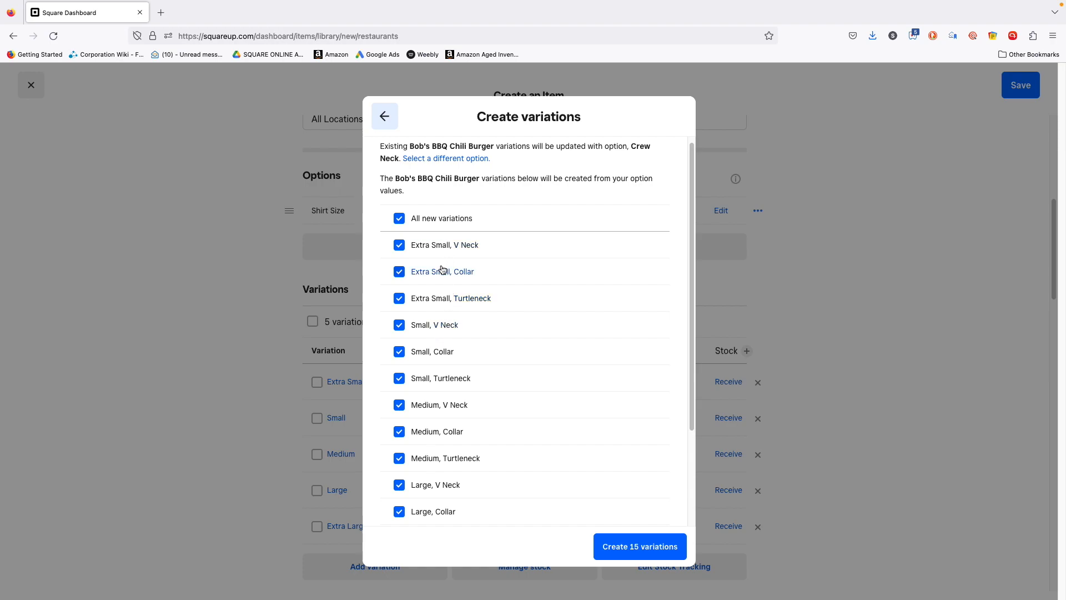
scroll(464, 309, "down", 3)
scroll(465, 309, "up", 3)
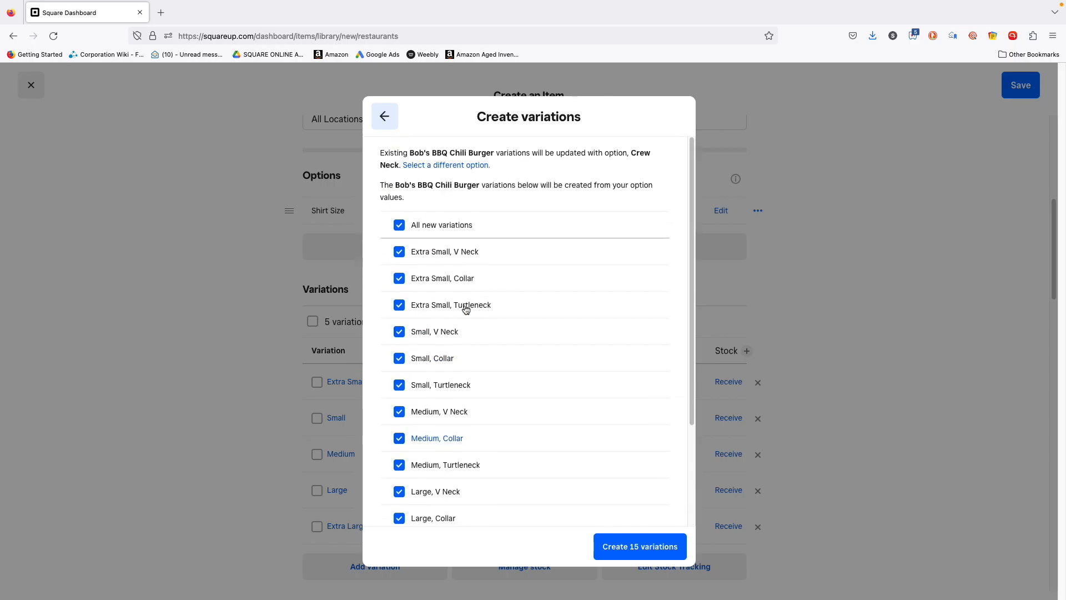
left_click(614, 546)
Step: Examine the generated size and style variations, including their GTIN and SKU fields
scroll(560, 365, "down", 10)
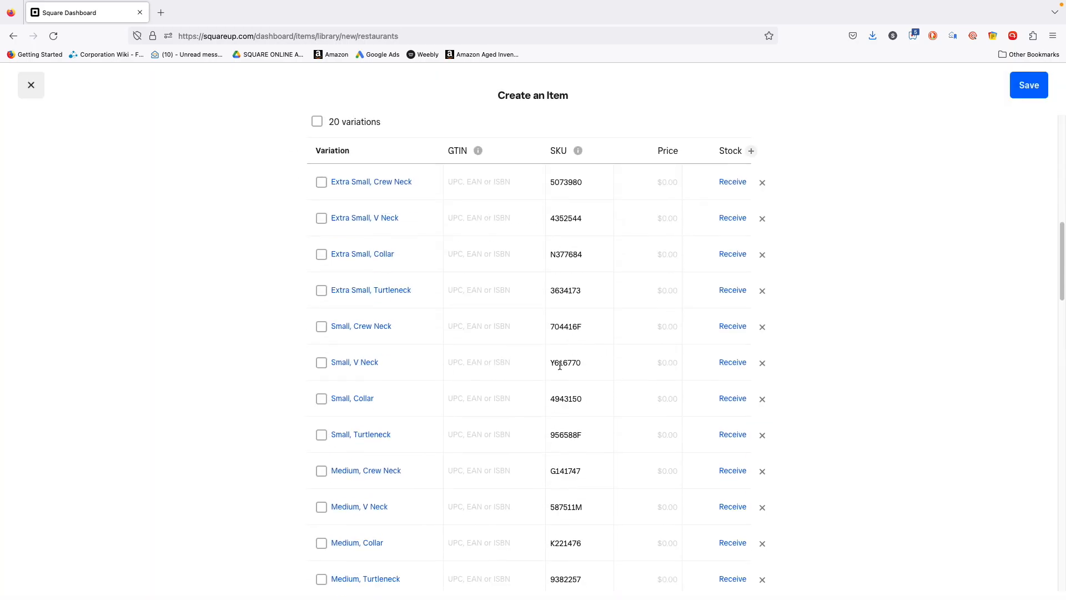
scroll(560, 365, "down", 3)
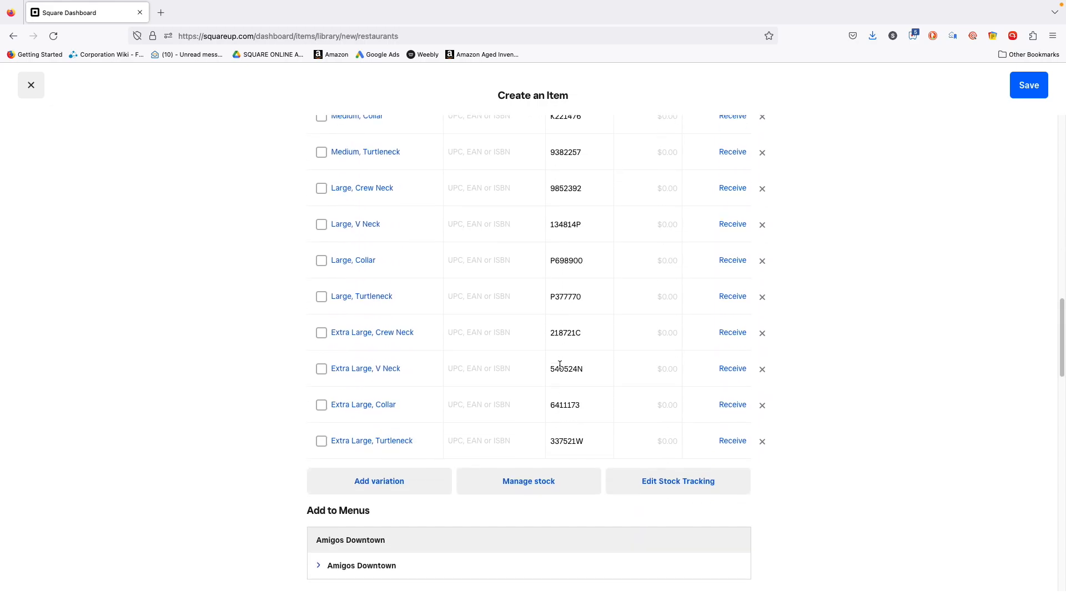
scroll(560, 365, "up", 15)
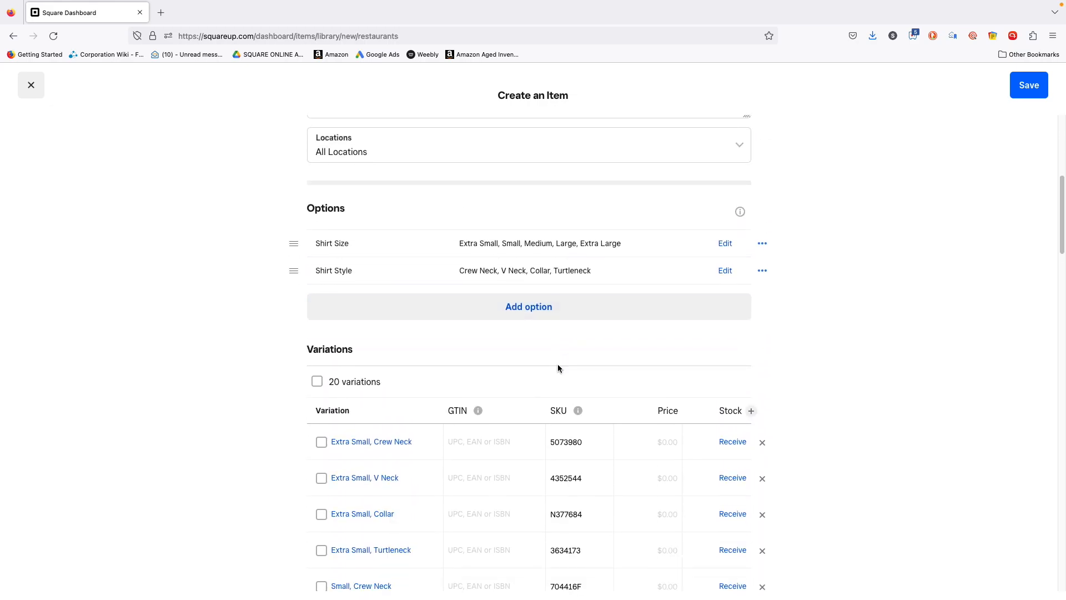
scroll(558, 366, "down", 4)
left_click(479, 291)
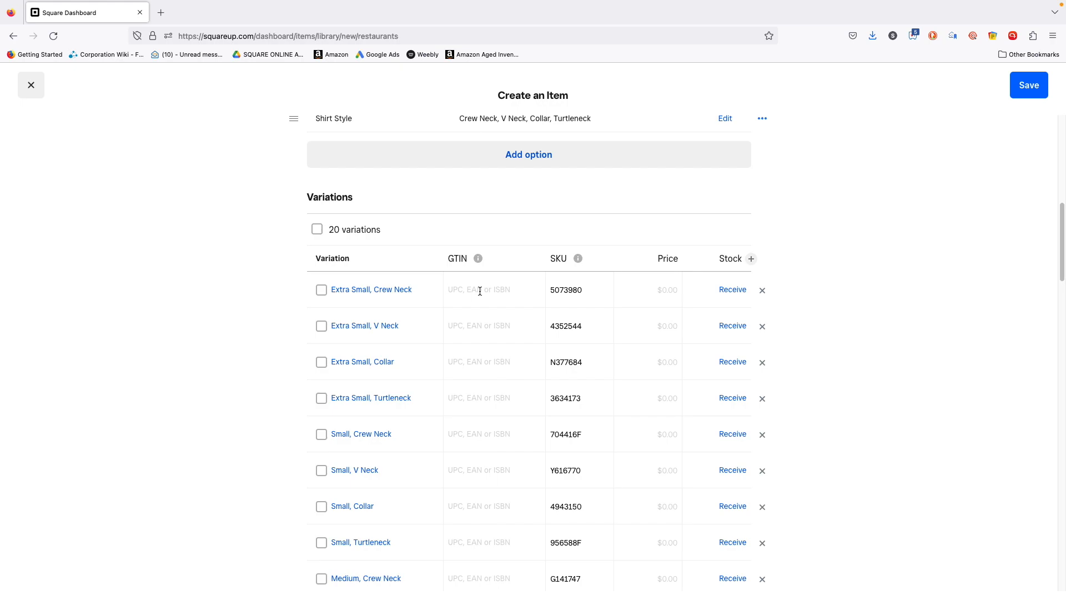
left_click(480, 291)
left_click(584, 292)
scroll(528, 364, "up", 2)
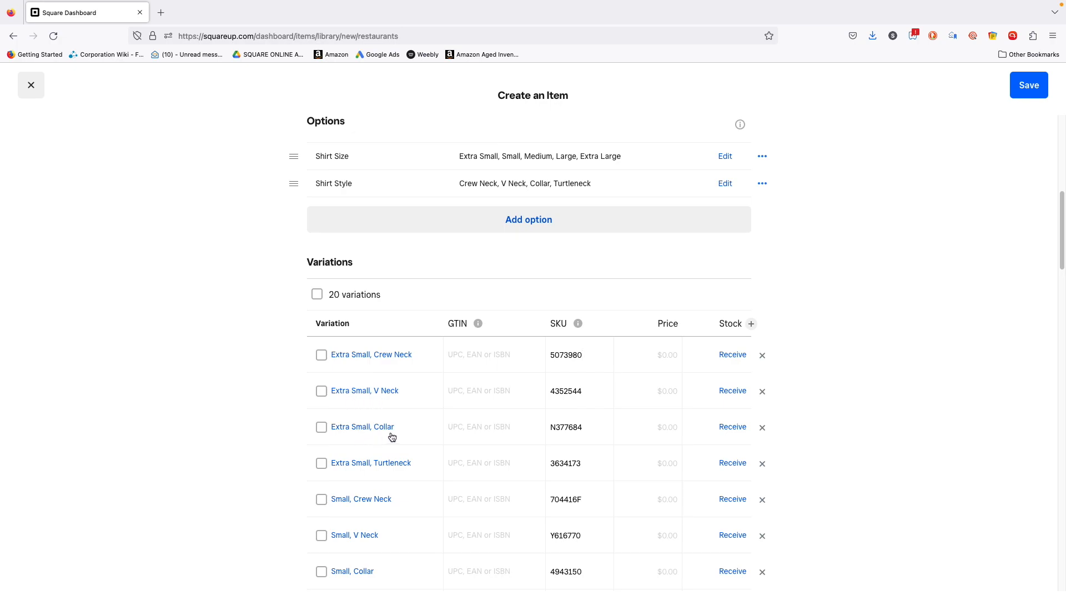
scroll(402, 479, "down", 2)
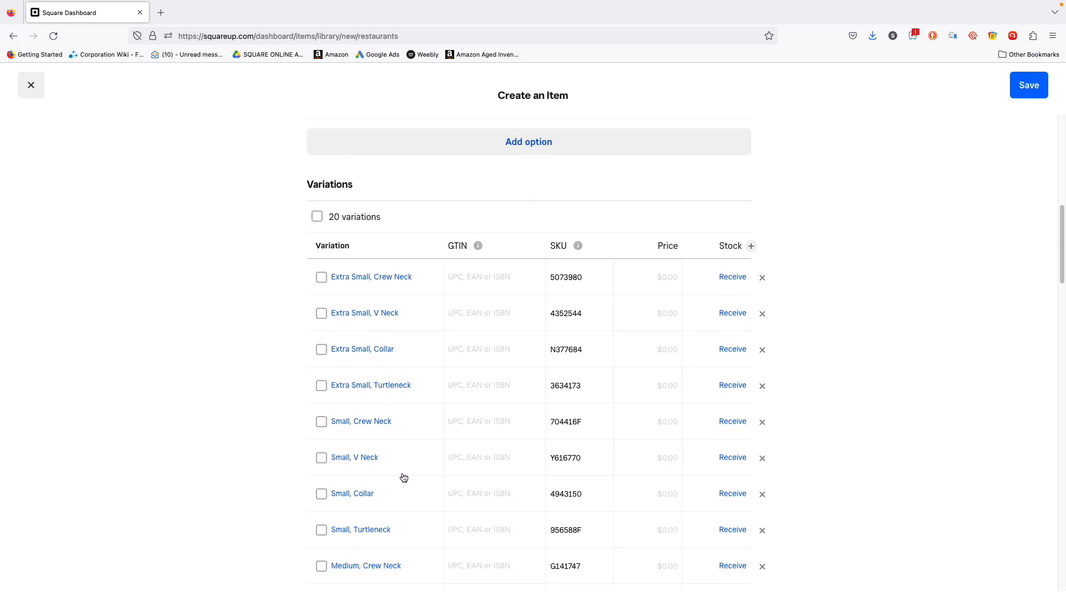
scroll(404, 477, "down", 1)
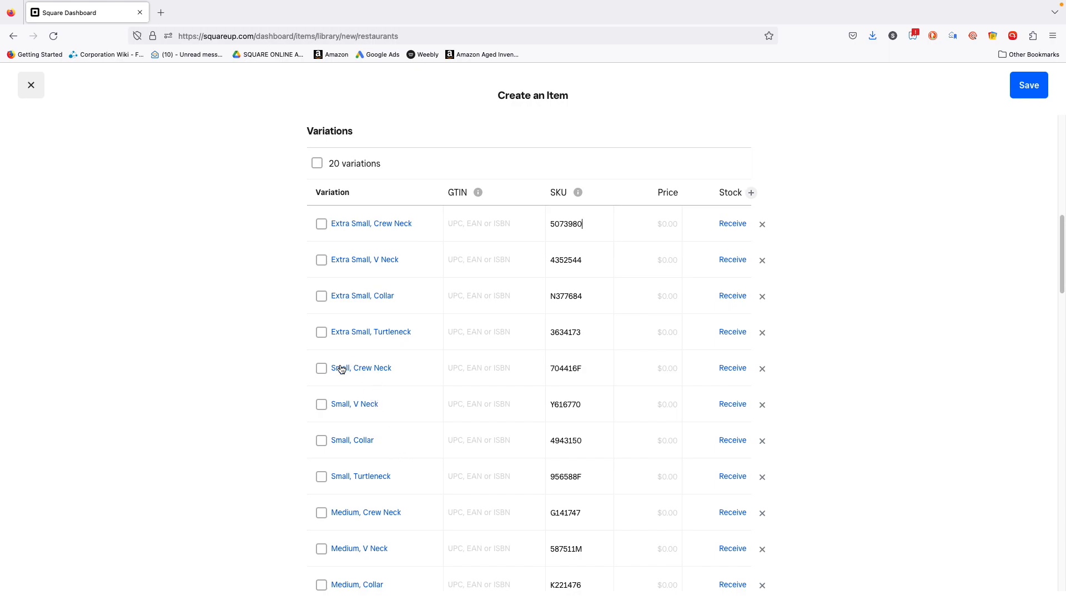
scroll(436, 443, "down", 3)
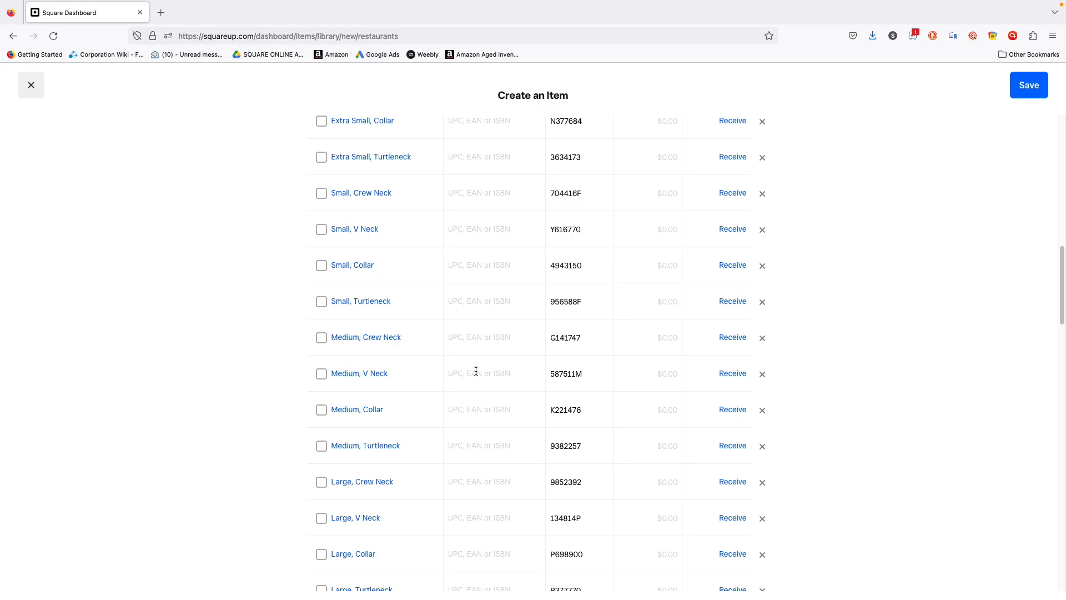
scroll(476, 371, "up", 3)
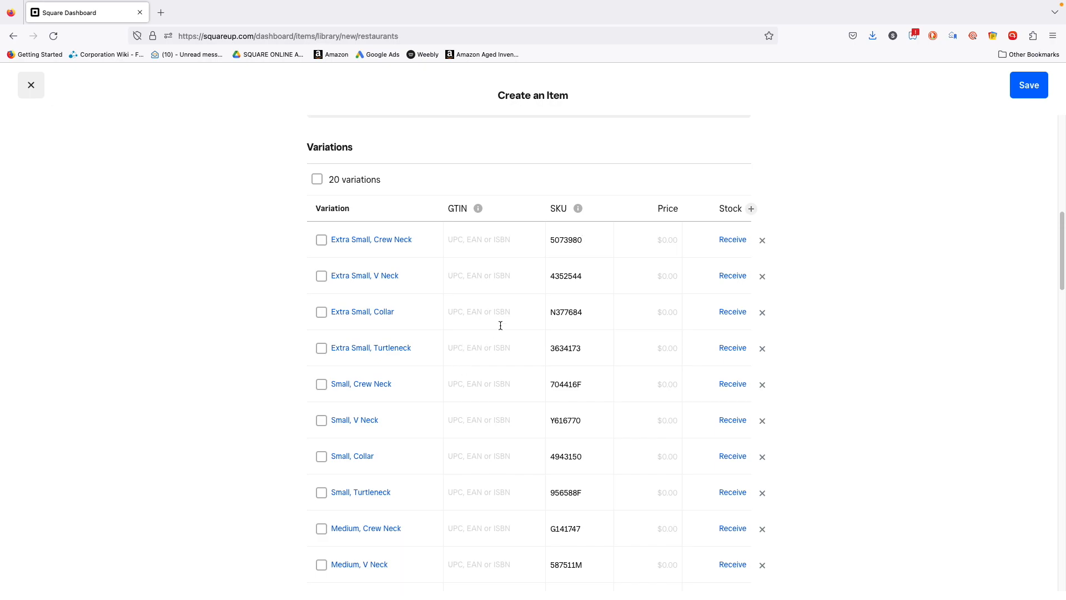
Step: Set the price to $10.00 for the four Extra Small variations and the Small, Crew Neck variation
left_click(644, 240)
type("10")
left_click(663, 280)
type("10")
left_click(654, 310)
type("10")
left_click(654, 348)
type("10")
left_click(651, 383)
type("10")
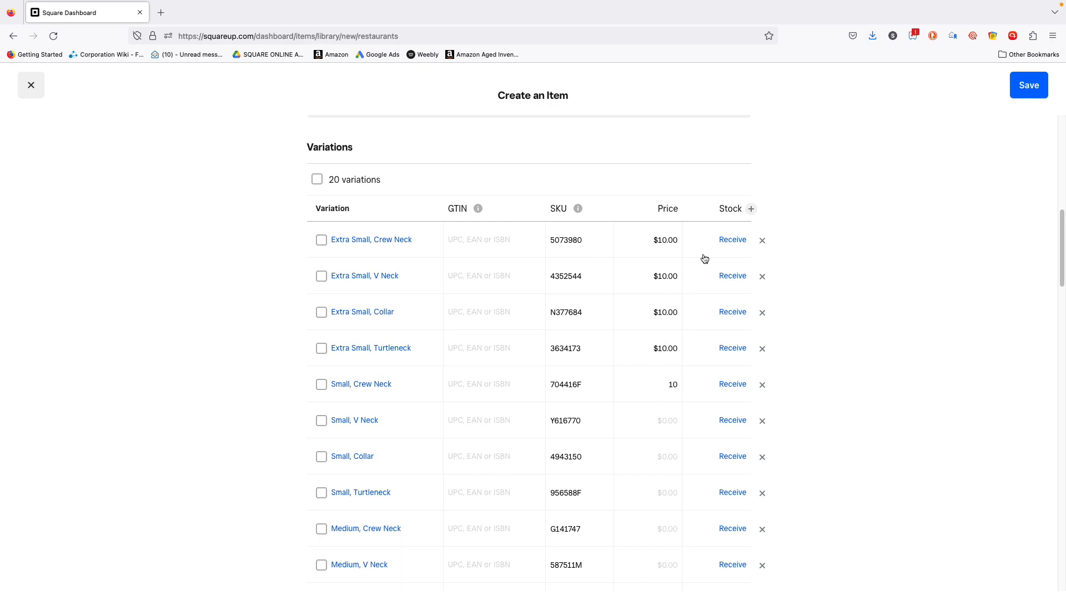
Step: Make the Extra Small, Crew Neck variation available only at the Amigos Downtown location
left_click(734, 240)
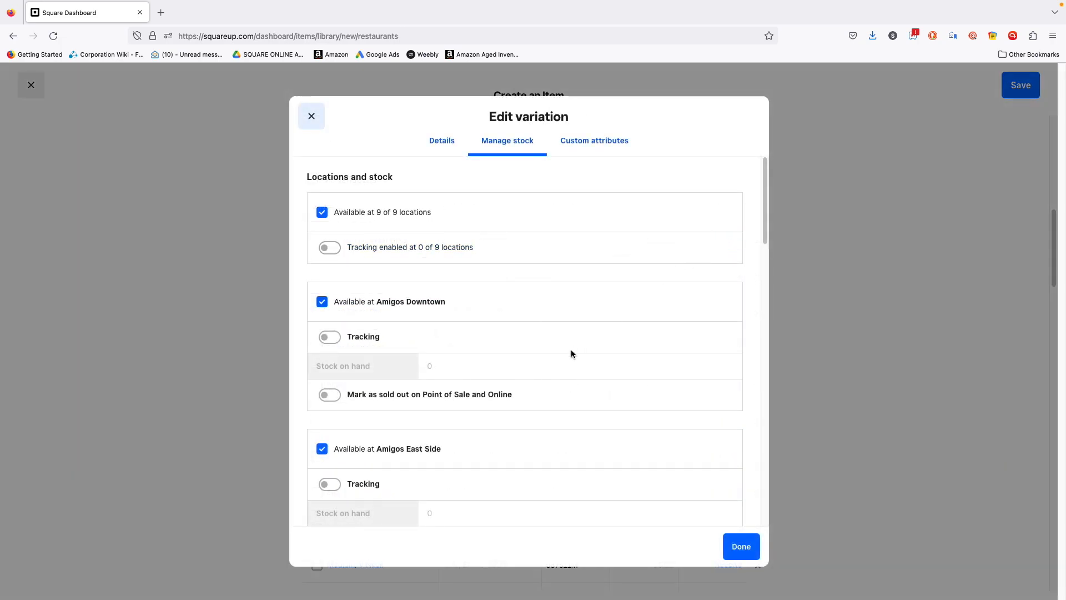
left_click(398, 217)
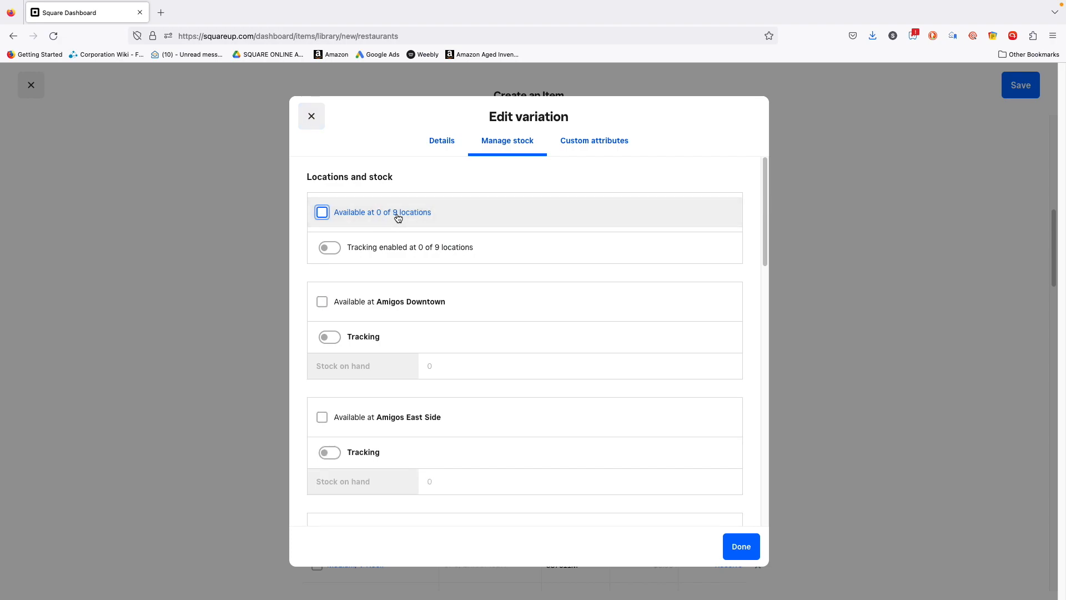
left_click(404, 301)
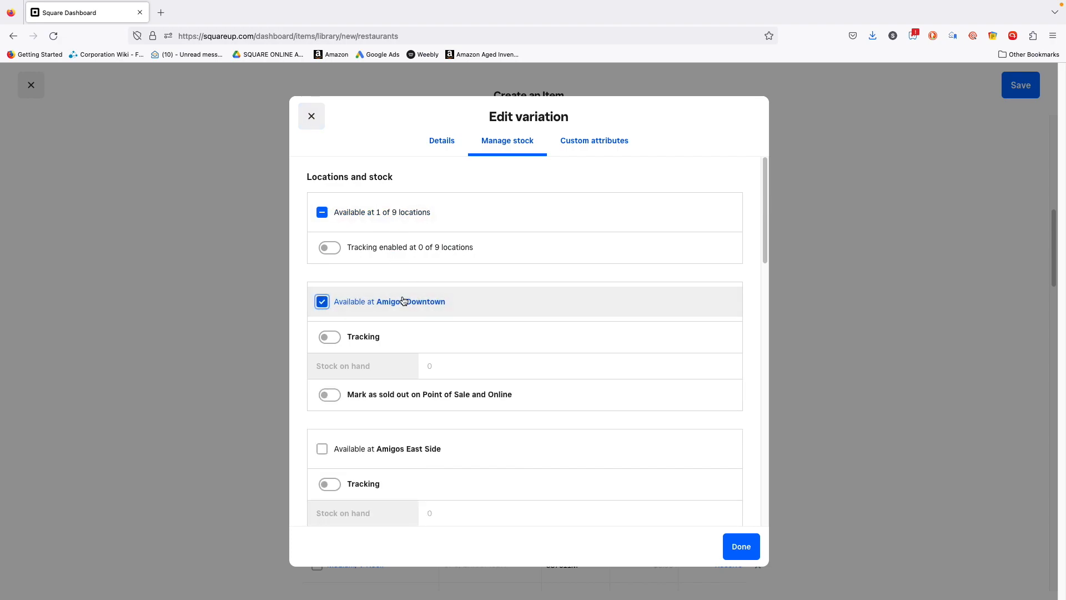
Step: Enable stock tracking at Amigos Downtown for this variation and add 10 units as Stock received
left_click(342, 338)
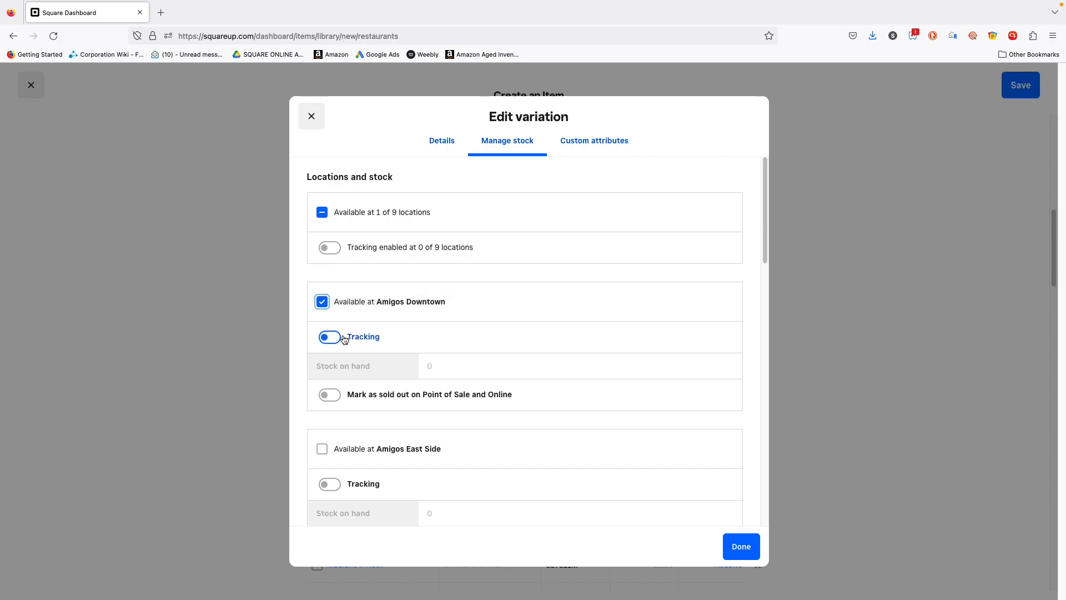
left_click(343, 338)
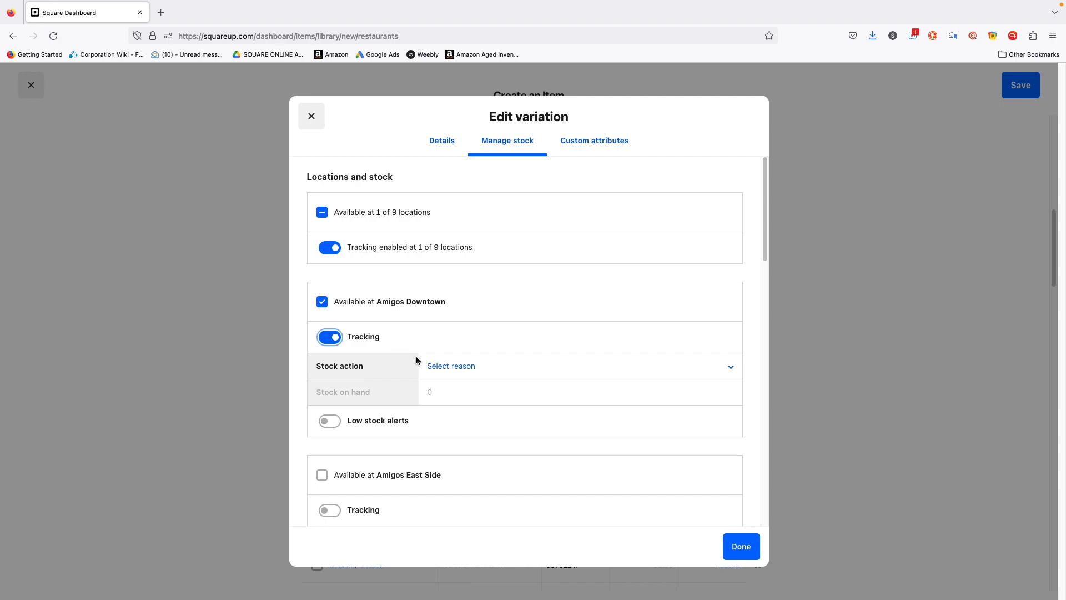
left_click(433, 364)
left_click(446, 371)
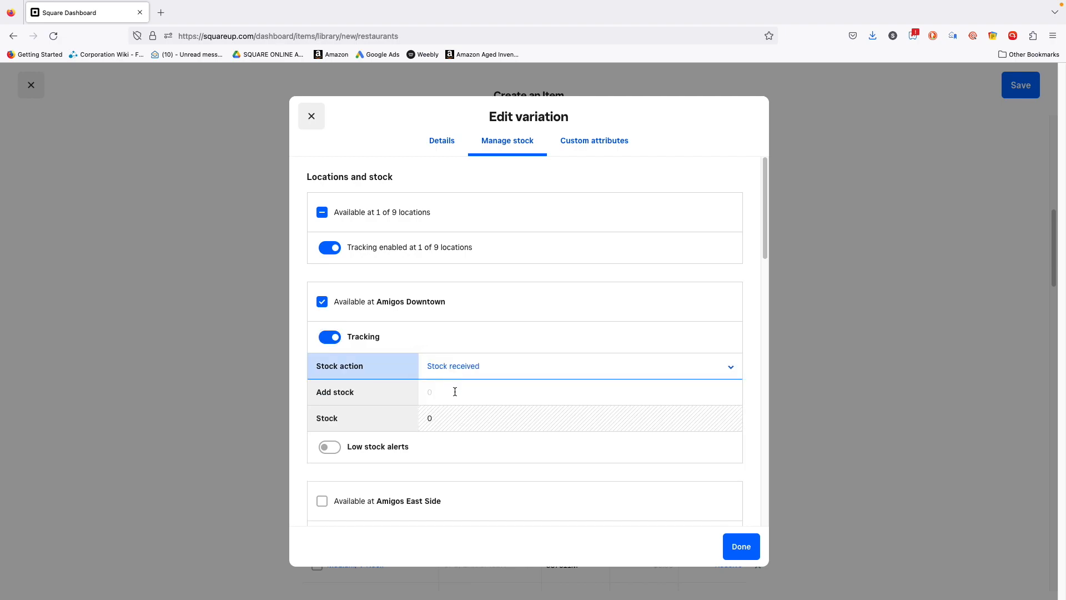
left_click(456, 393)
type("10")
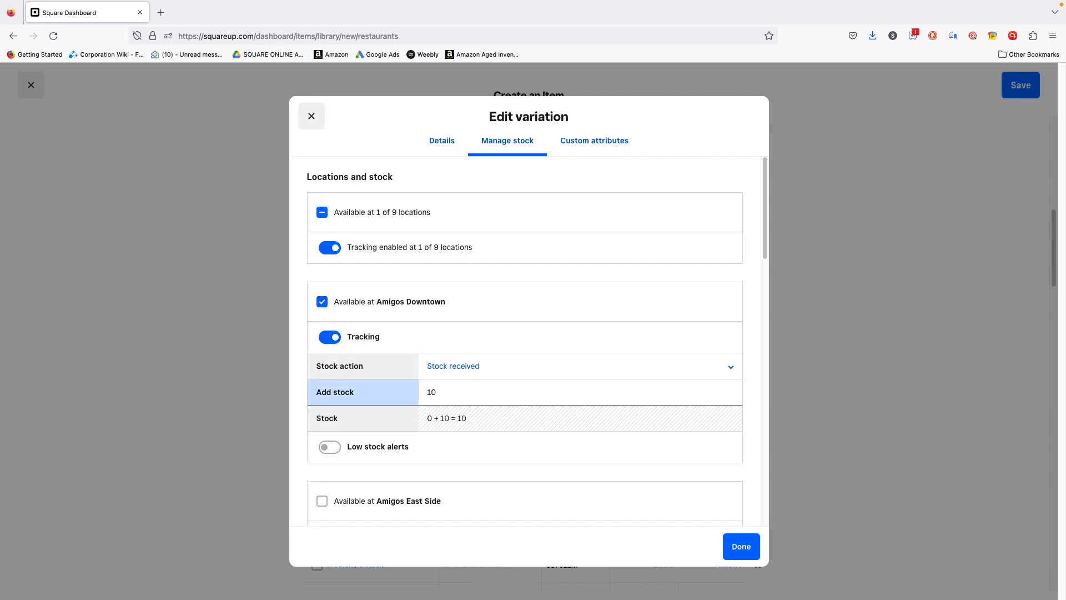
left_click(742, 547)
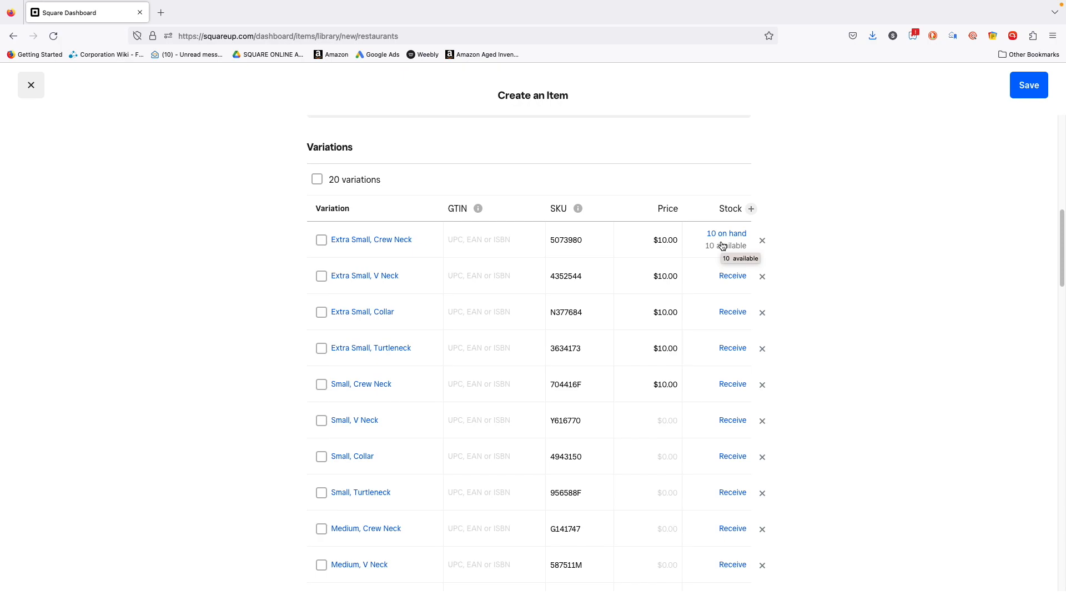
Step: View the list of columns that can be shown in the variations table
left_click(750, 212)
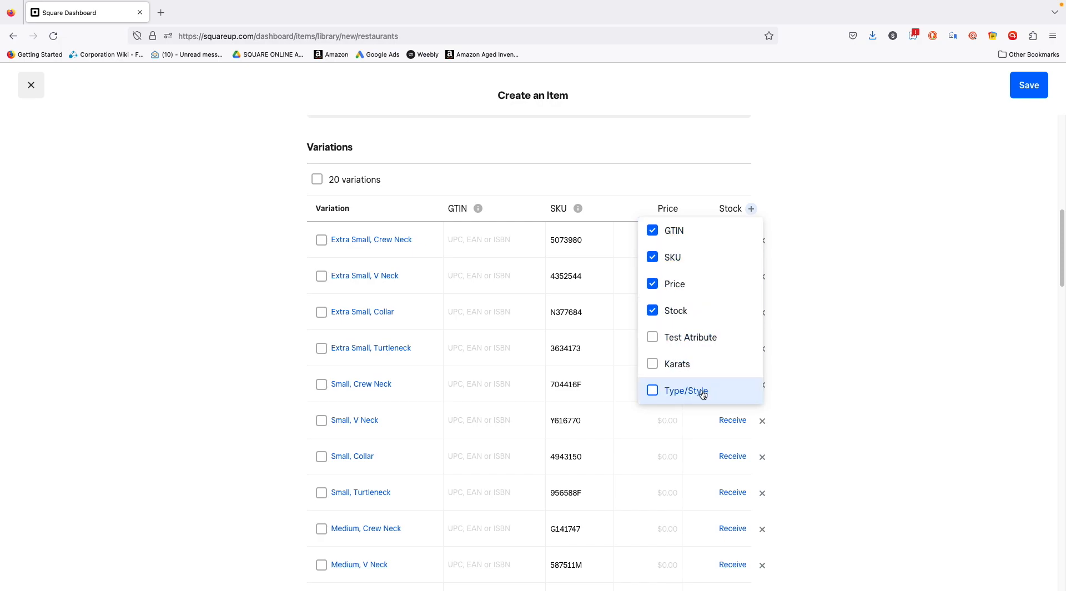
left_click(262, 312)
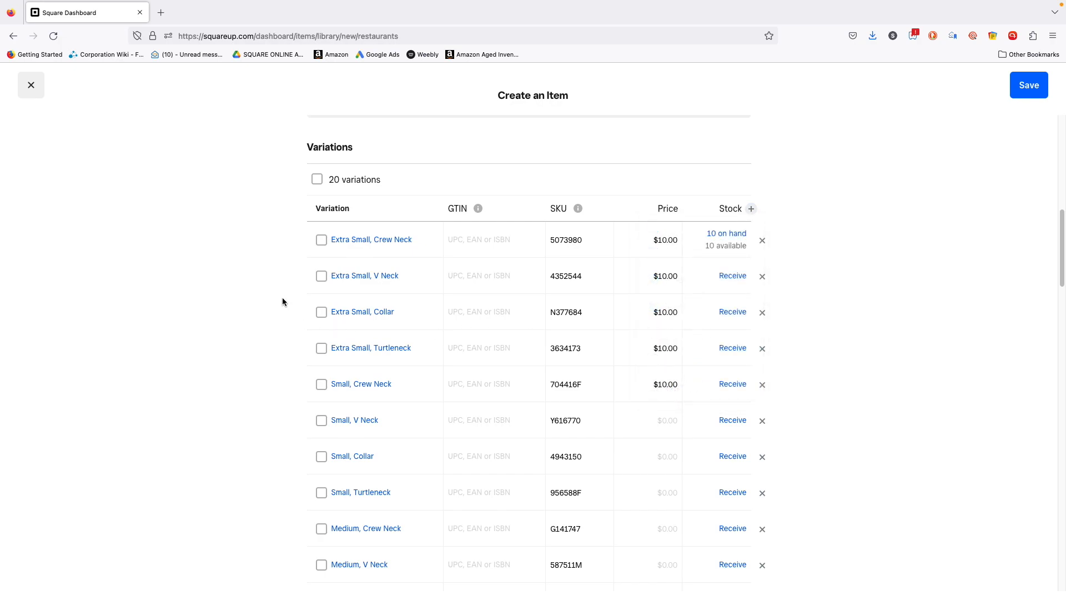
Step: Delete the Crew Neck option from the Shirt Style set along with its linked variations
scroll(503, 322, "up", 3)
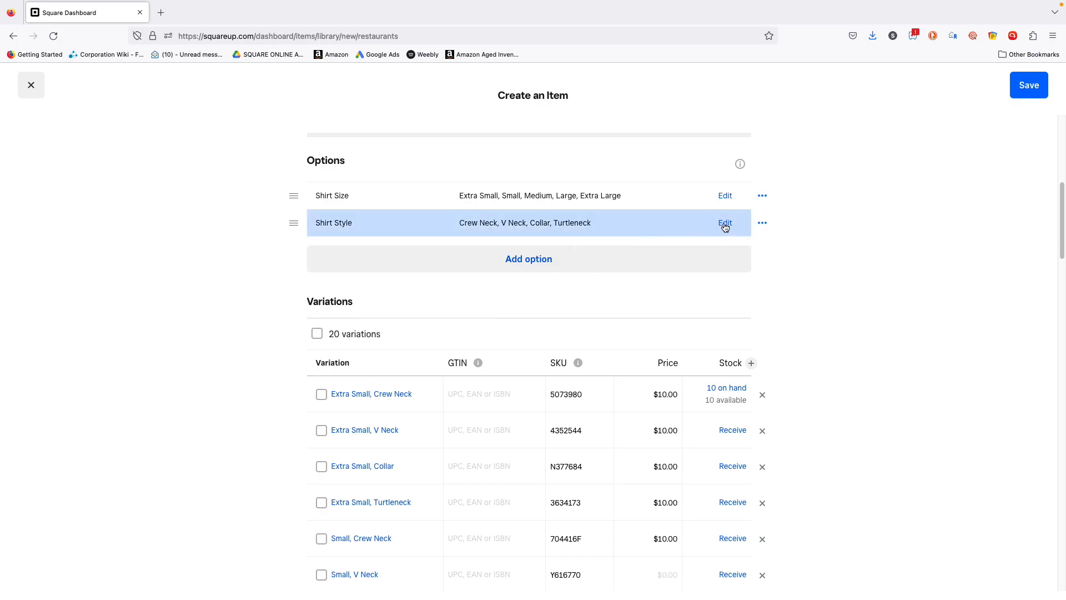
left_click(762, 223)
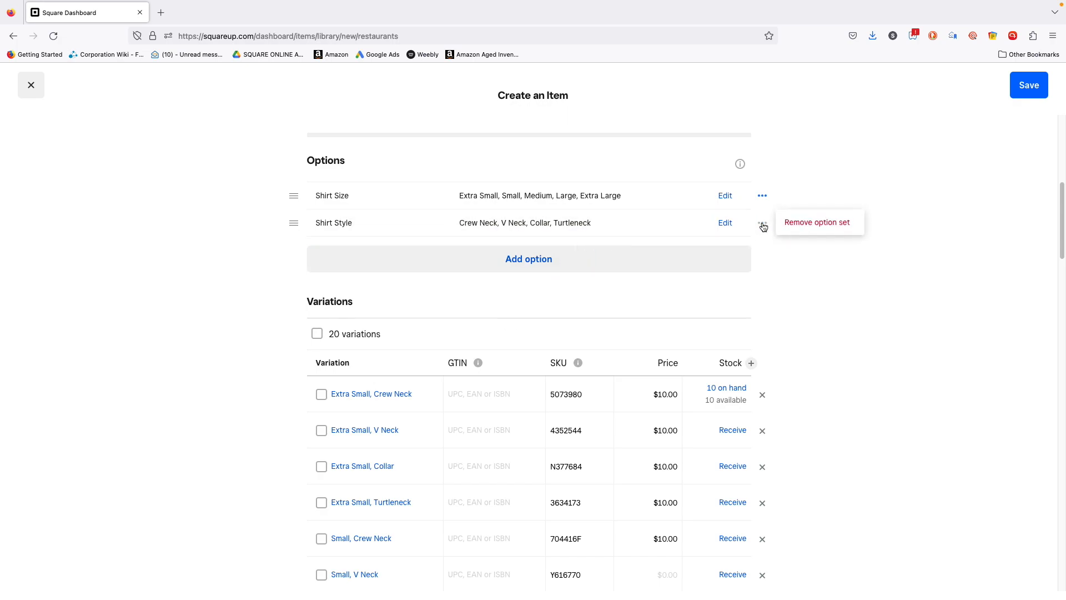
left_click(725, 223)
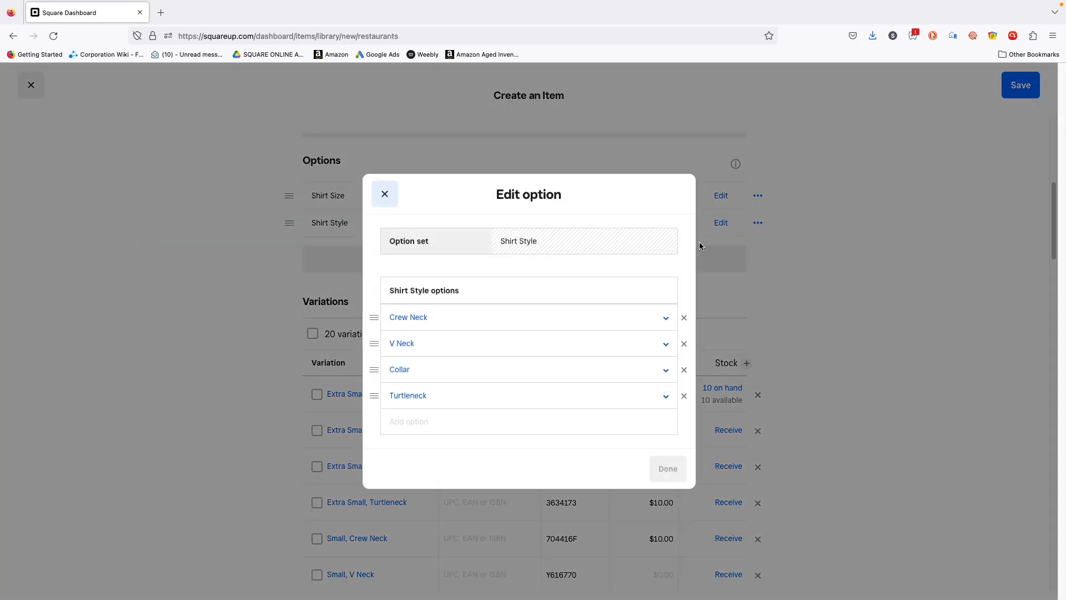
left_click(665, 318)
left_click(684, 318)
left_click(668, 455)
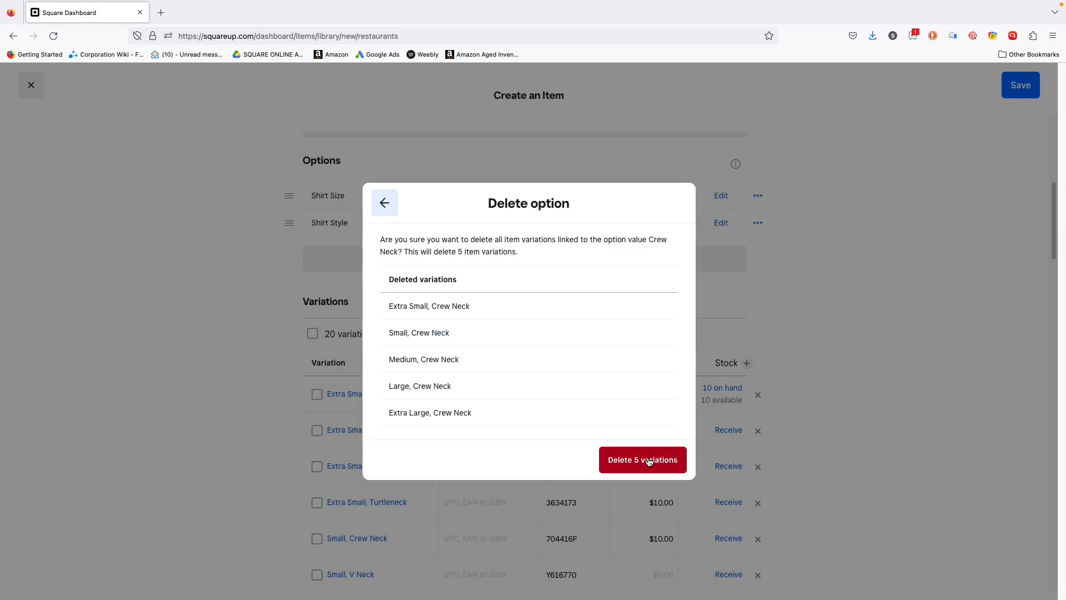
left_click(649, 461)
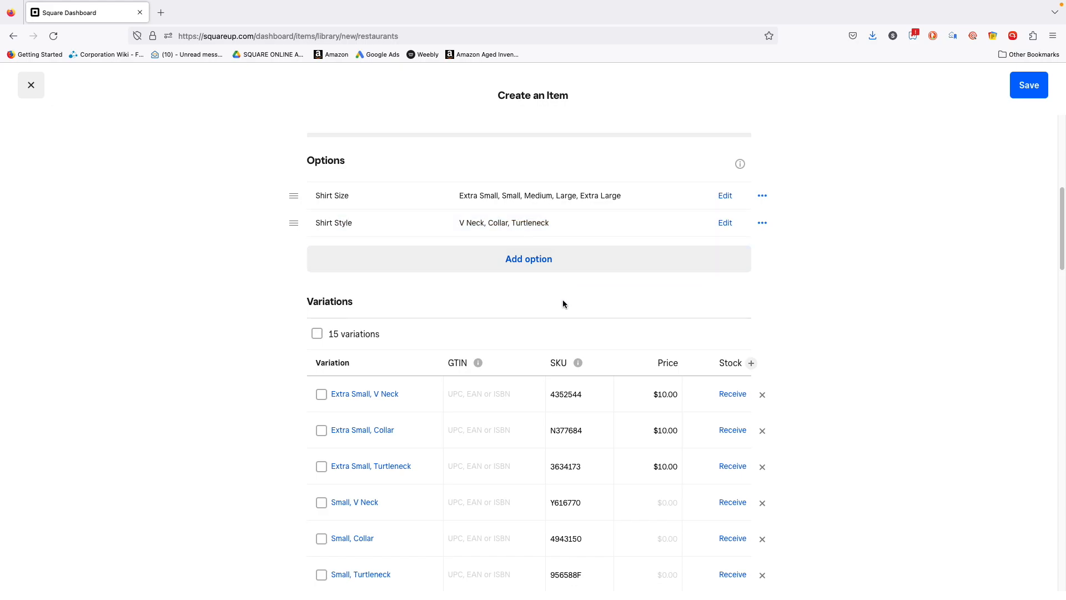
Step: Remove the Shirt Style option set from the item and delete the resulting duplicate variations
scroll(563, 285, "down", 5)
scroll(563, 282, "up", 3)
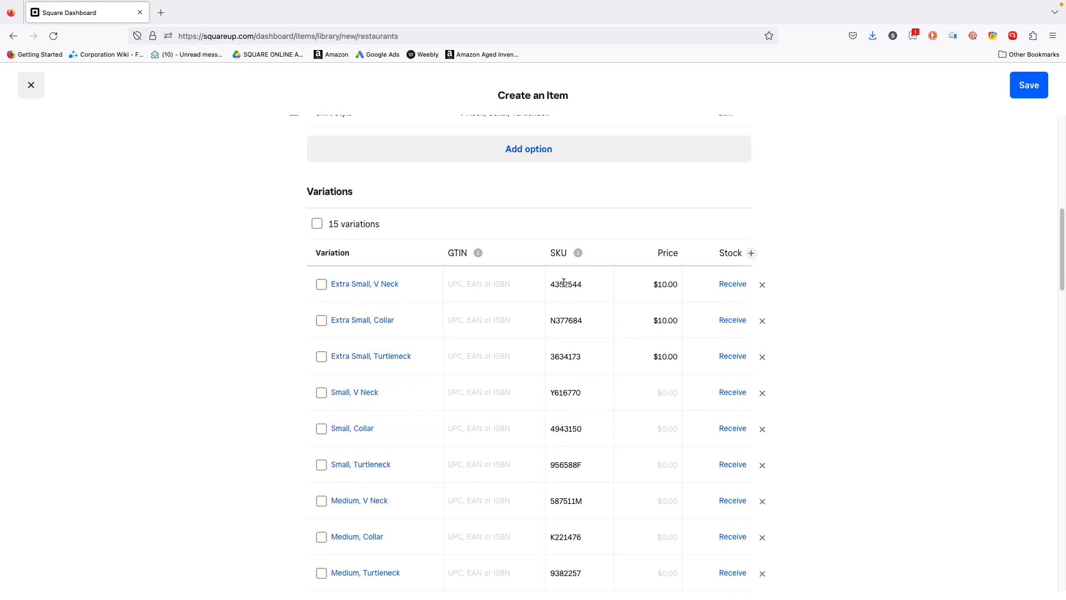
scroll(564, 282, "down", 5)
scroll(564, 283, "down", 2)
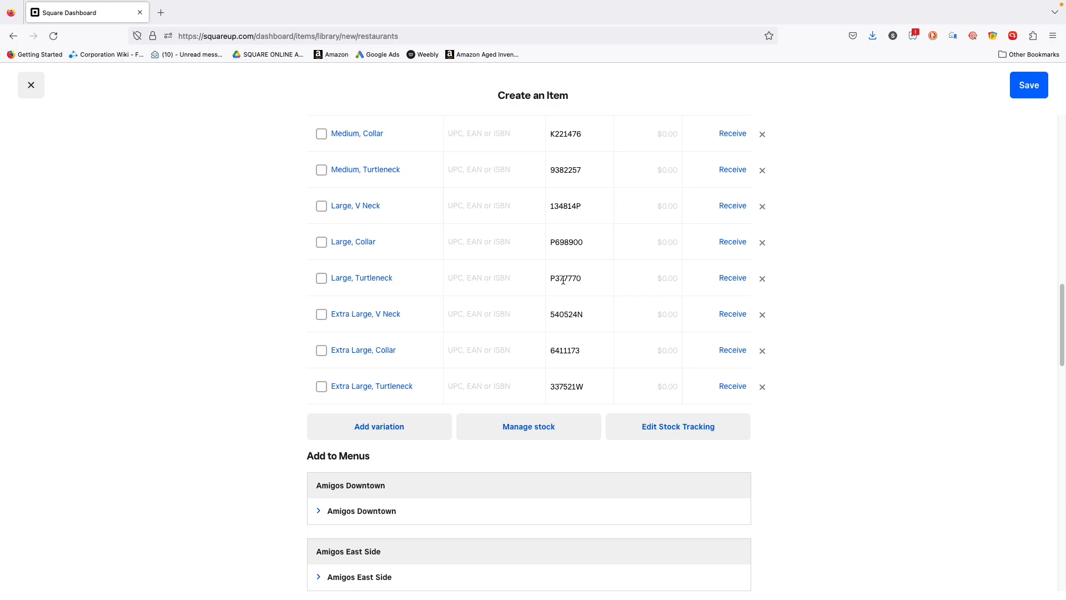
scroll(576, 233, "up", 8)
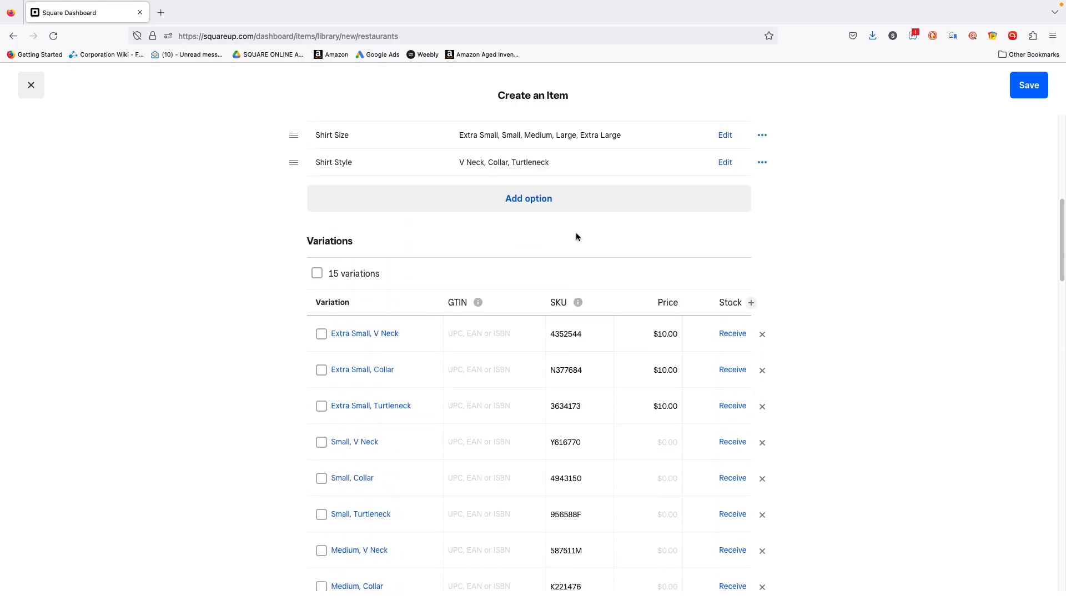
scroll(576, 238, "up", 1)
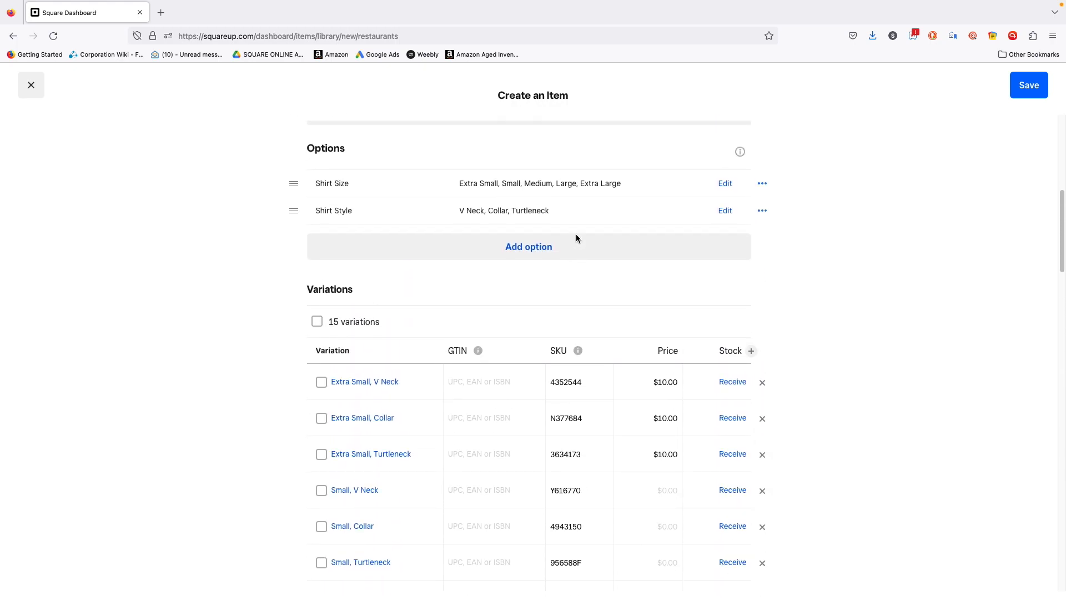
left_click(763, 213)
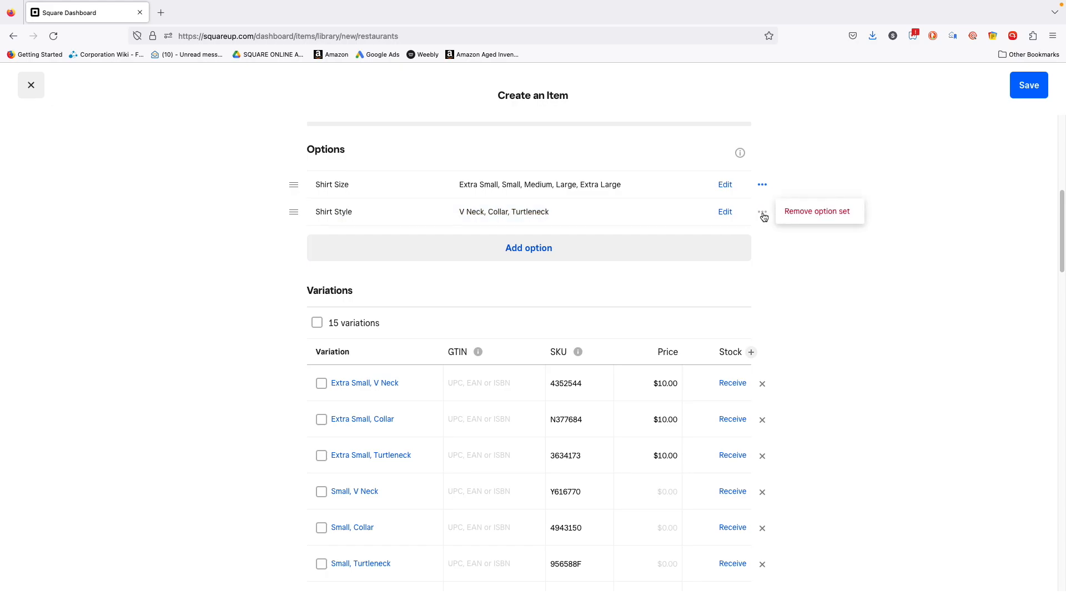
left_click(804, 212)
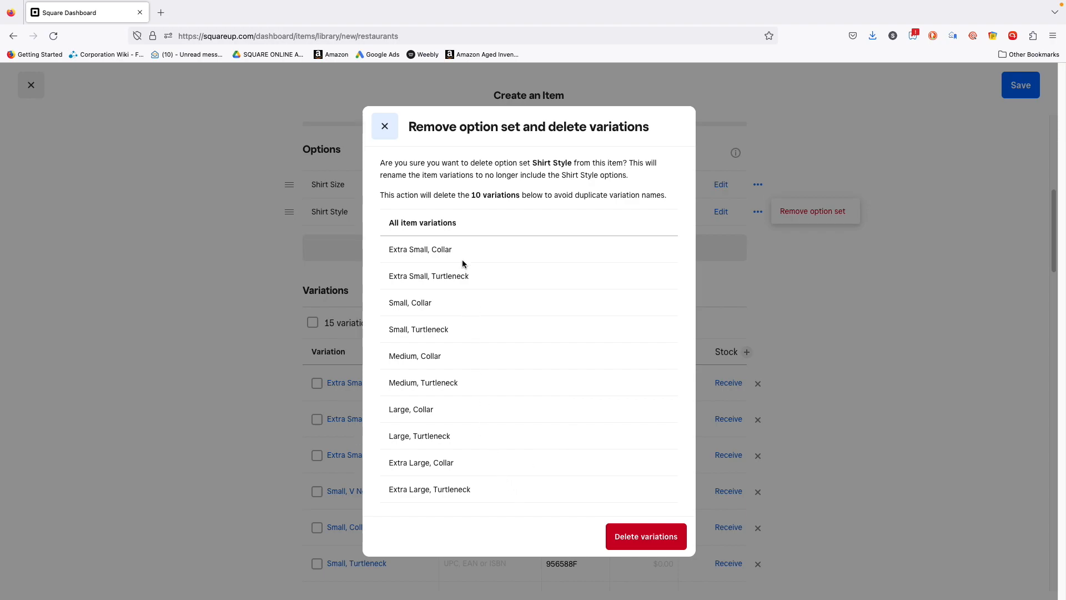
left_click(646, 537)
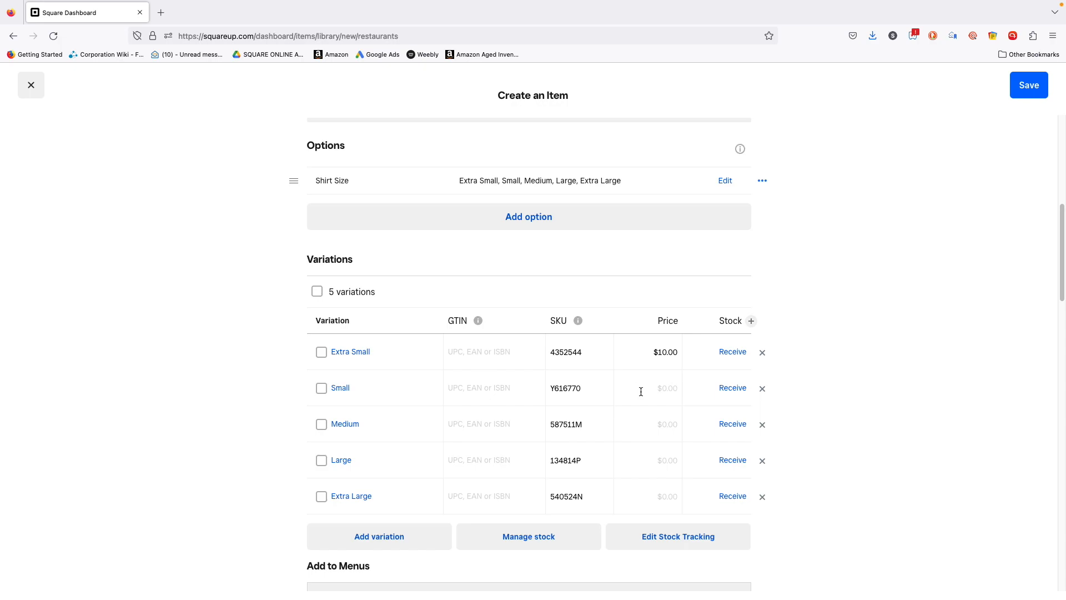
Step: Set the price to $10.00 for the Small, Medium, Large and Extra Large variations
type("10")
left_click(658, 422)
type("10")
left_click(658, 462)
type("10")
left_click(658, 491)
type("10")
left_click(733, 352)
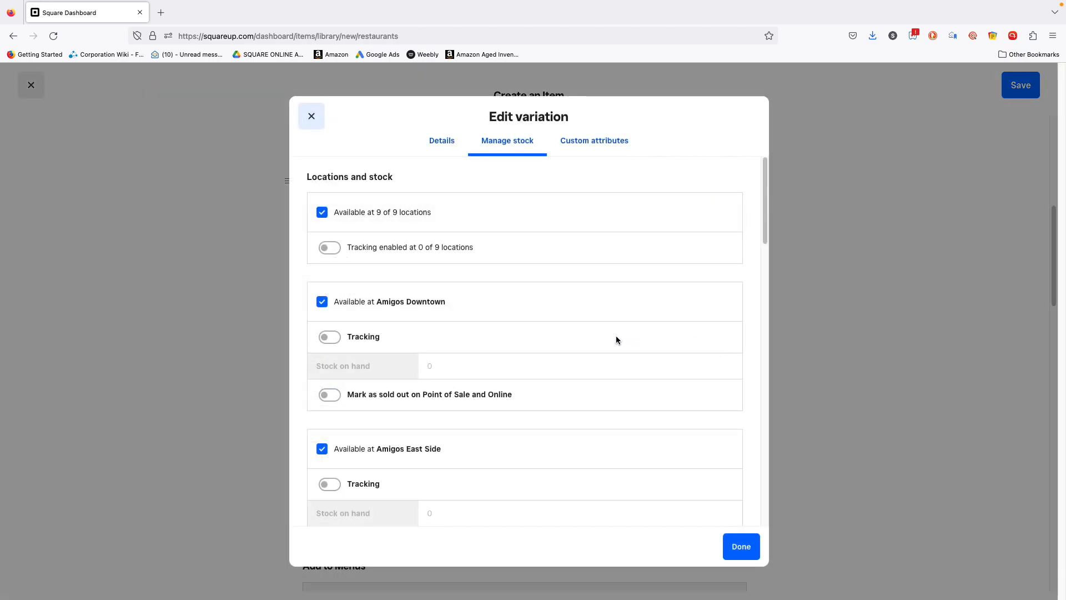
left_click(383, 222)
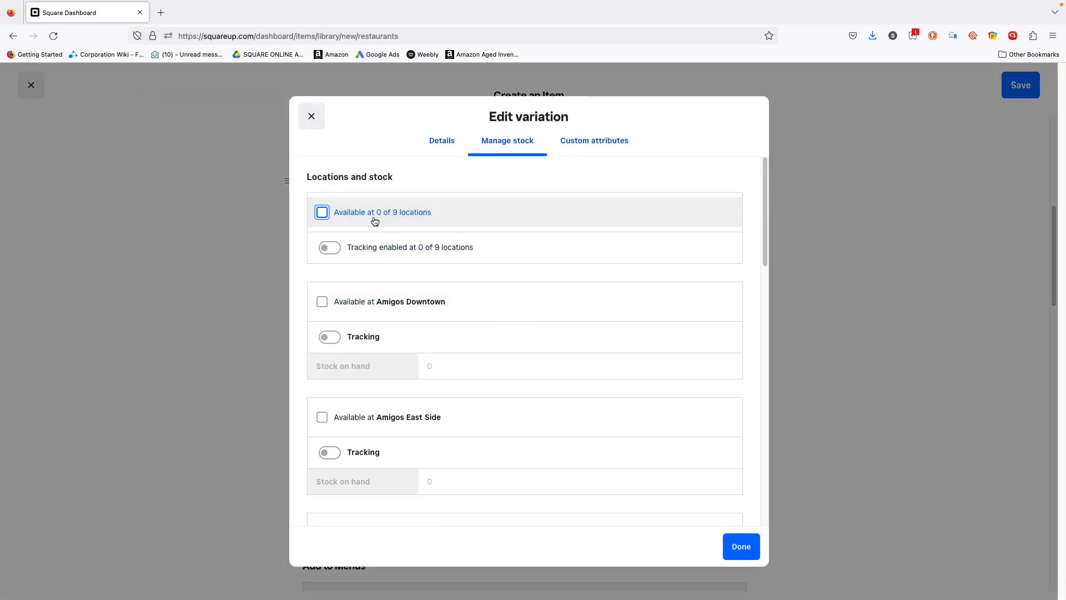
left_click(309, 117)
Step: Limit the item's locations to Amigos Downtown only and save the location selection
scroll(245, 245, "up", 7)
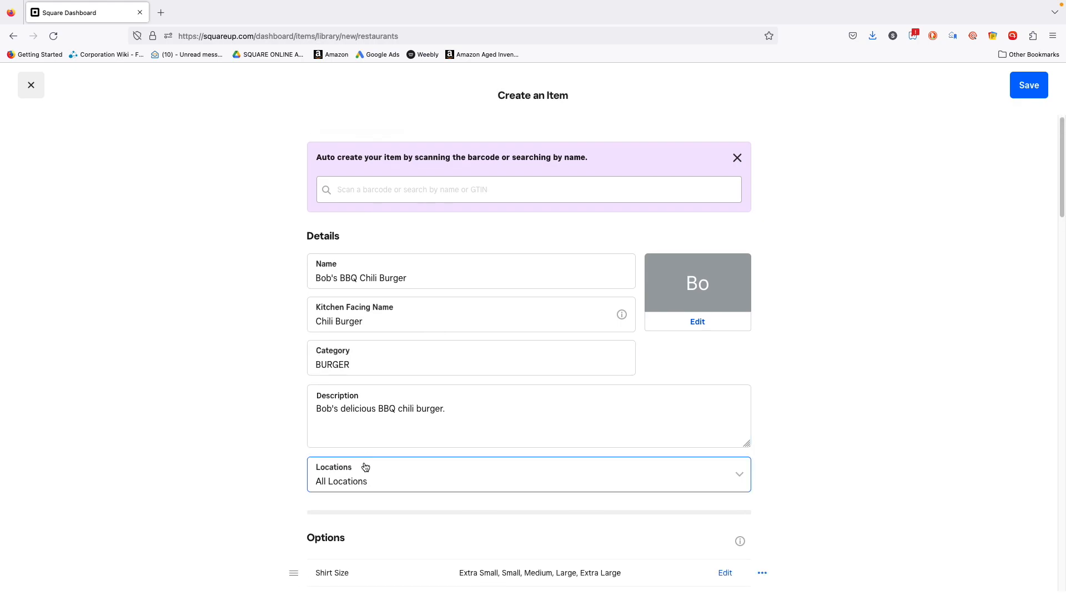
left_click(426, 479)
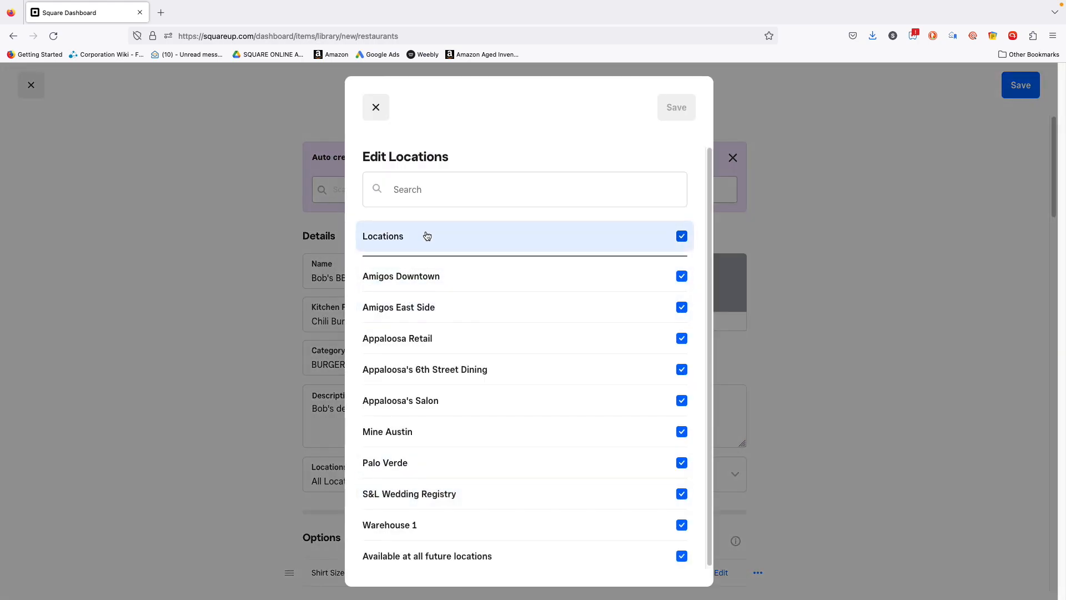
left_click(426, 236)
left_click(422, 273)
scroll(493, 416, "down", 1)
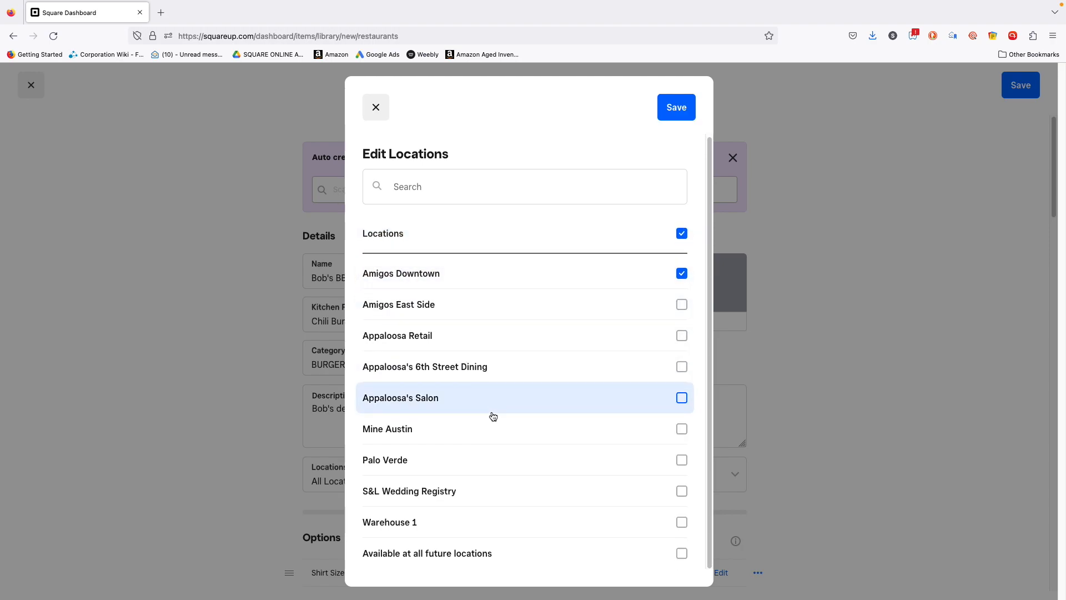
left_click(676, 107)
Step: Enable stock tracking for the Extra Small variation at Amigos Downtown and add 10 units as Stock received
scroll(519, 397, "down", 5)
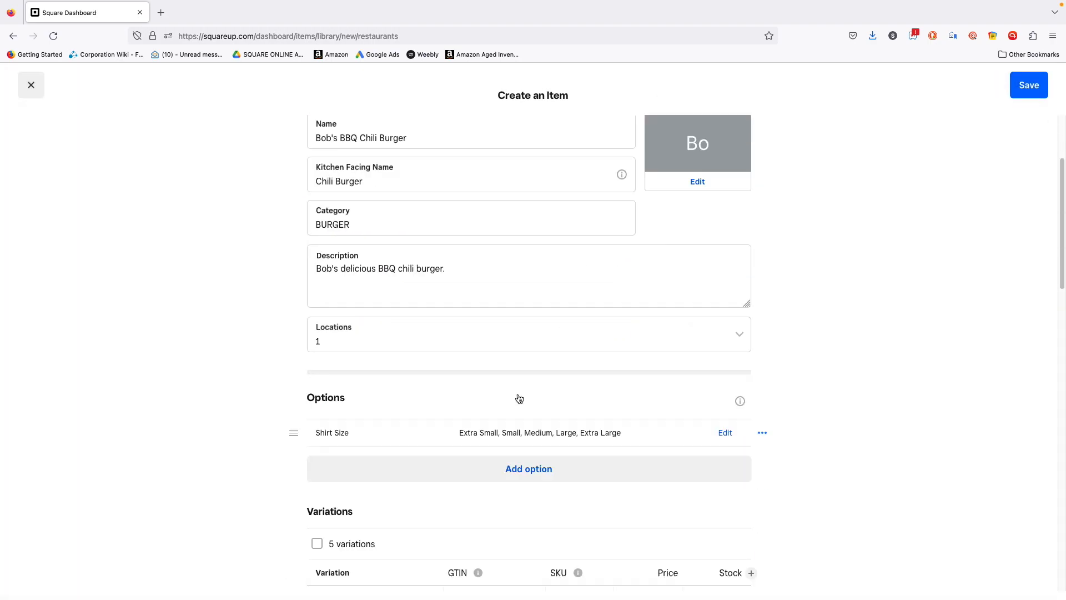
scroll(517, 396, "down", 2)
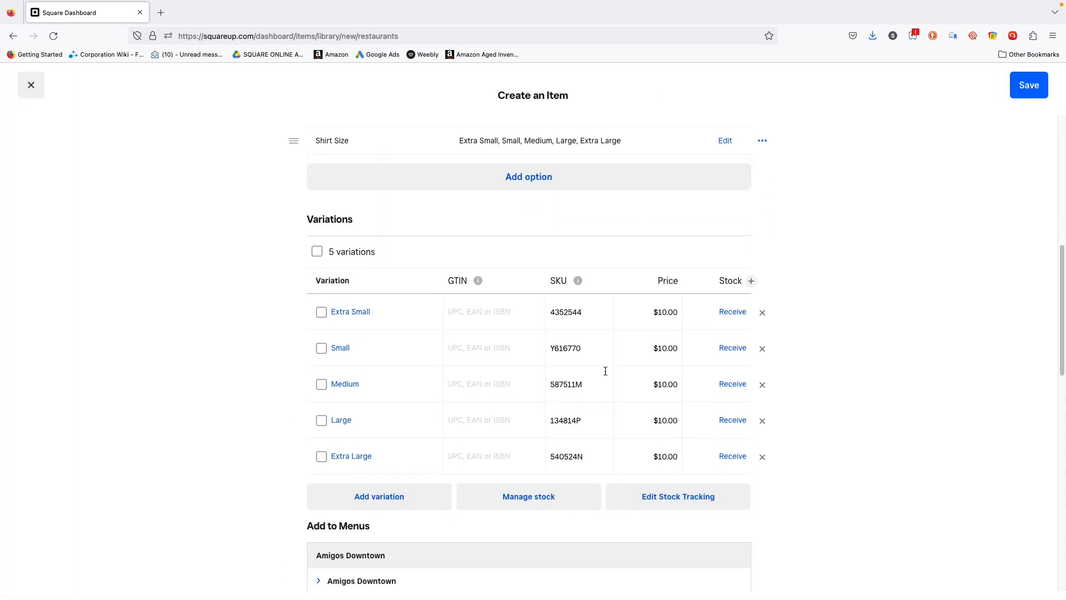
left_click(731, 313)
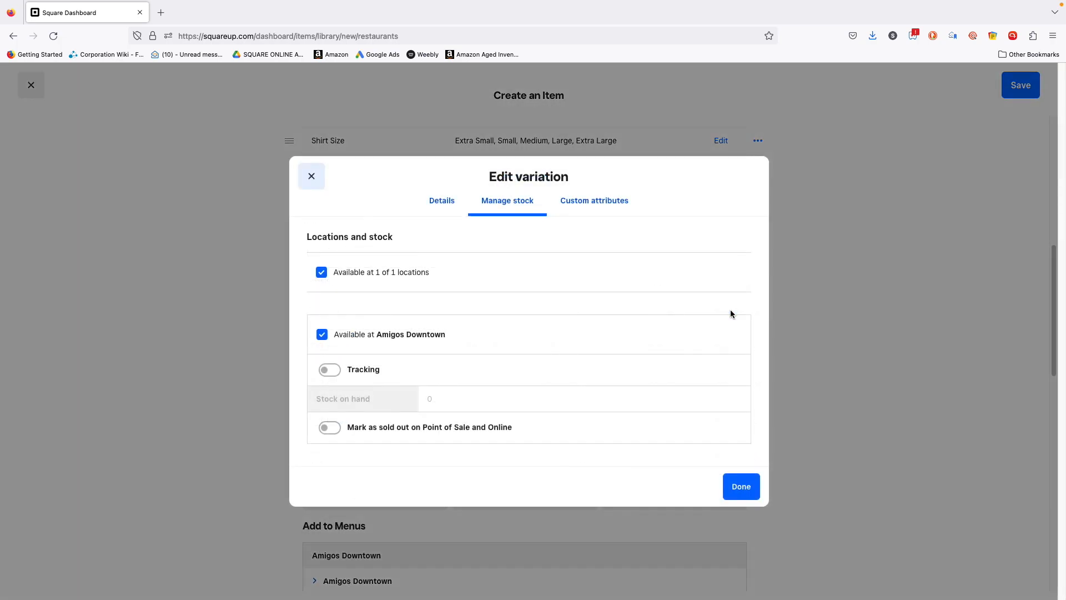
left_click(370, 371)
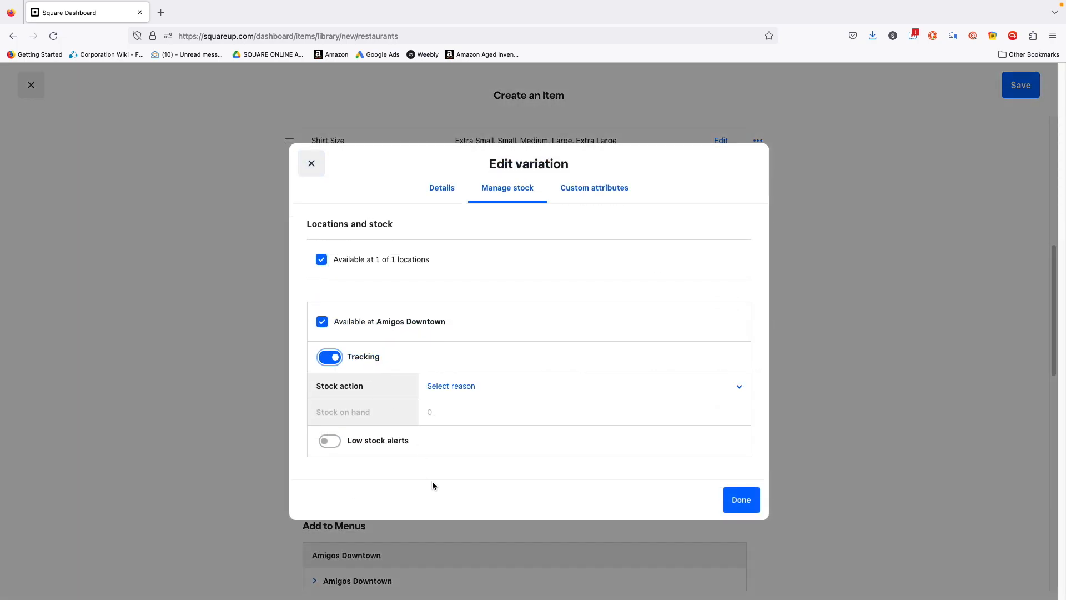
left_click(469, 393)
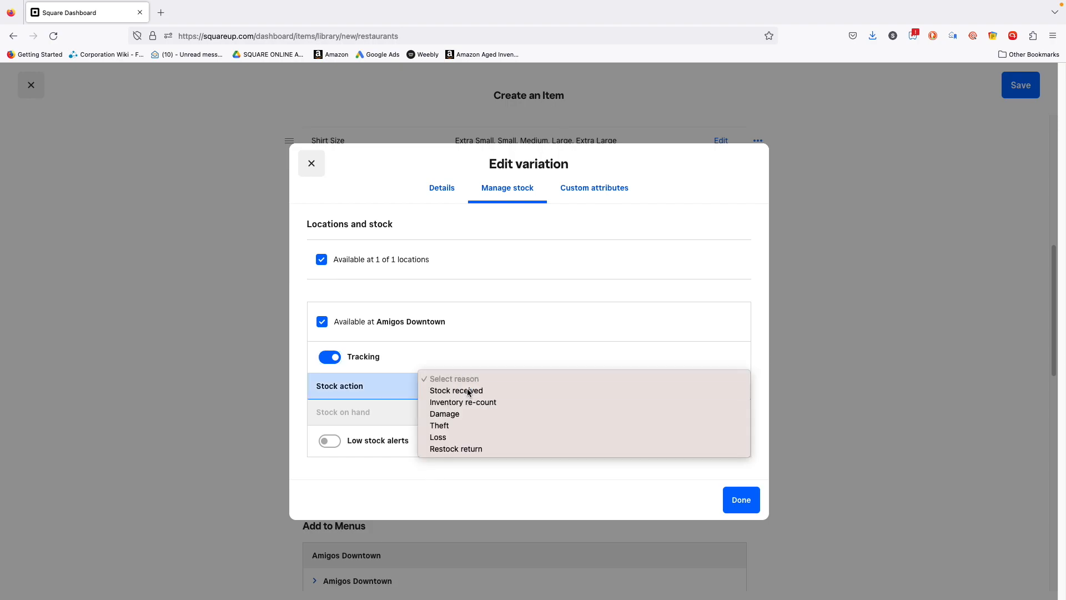
left_click(468, 393)
left_click(468, 399)
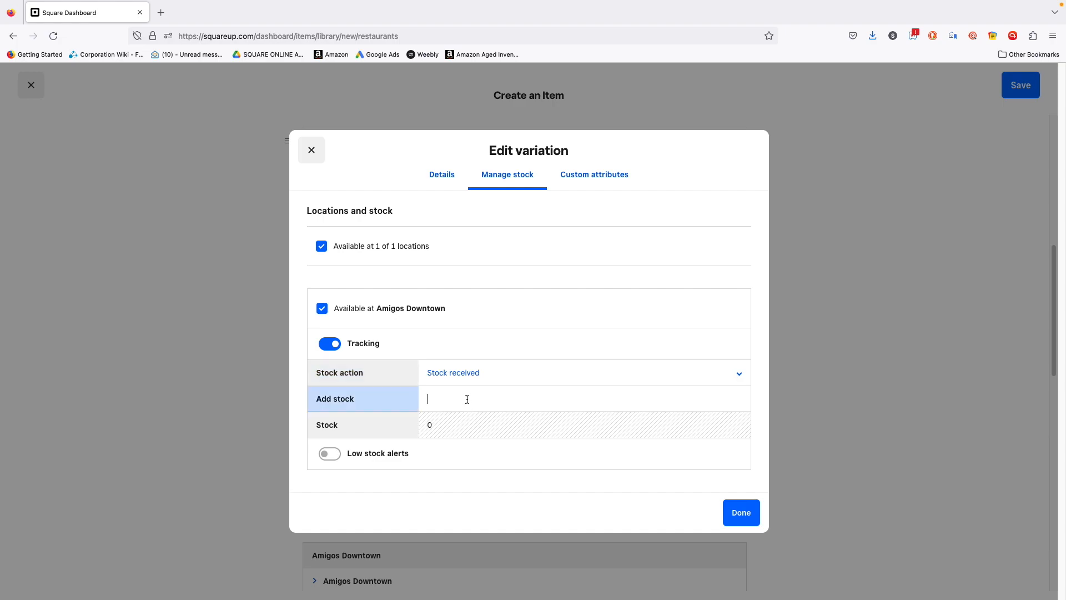
type("10")
Step: Enable low stock alerts for the Extra Small variation at a threshold of 2 and apply the stock settings
left_click(385, 456)
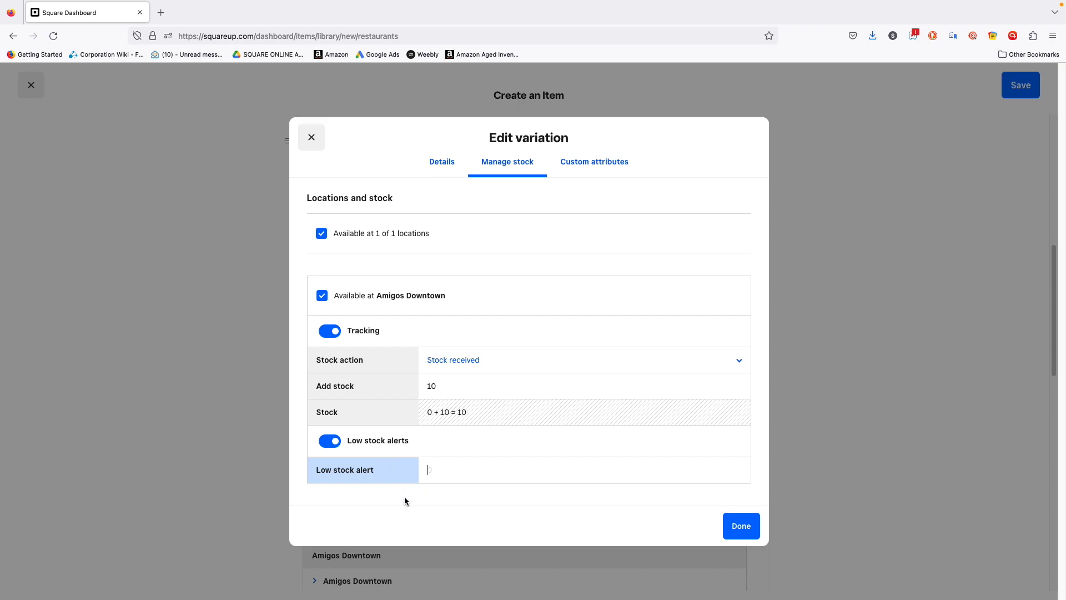
type("2")
left_click(408, 503)
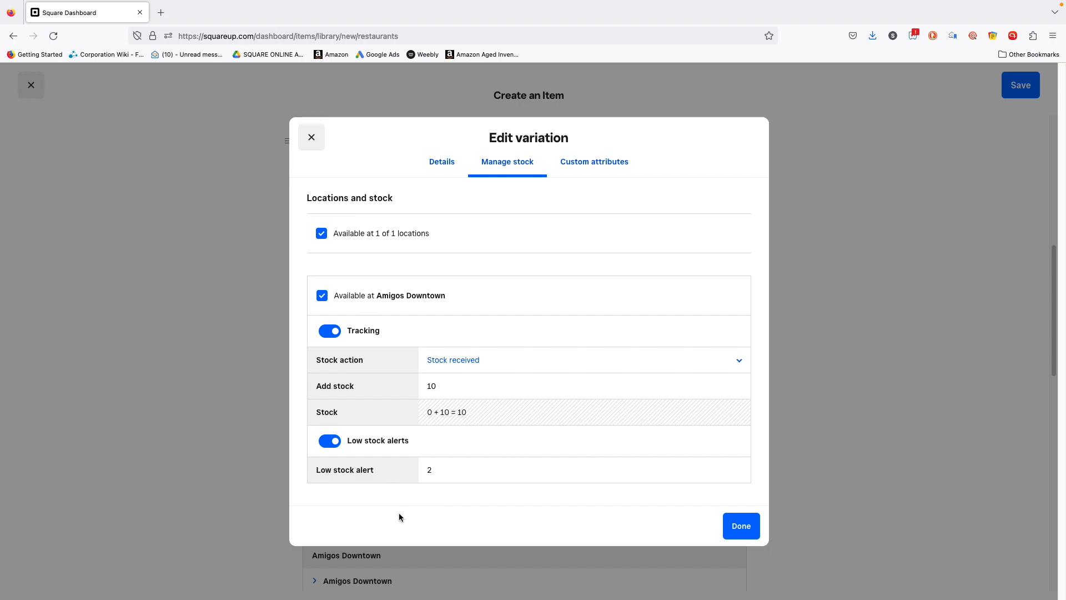
left_click(739, 524)
Step: Review the Small variation's stock settings, details and available unit choices, then close it without changes
left_click(733, 348)
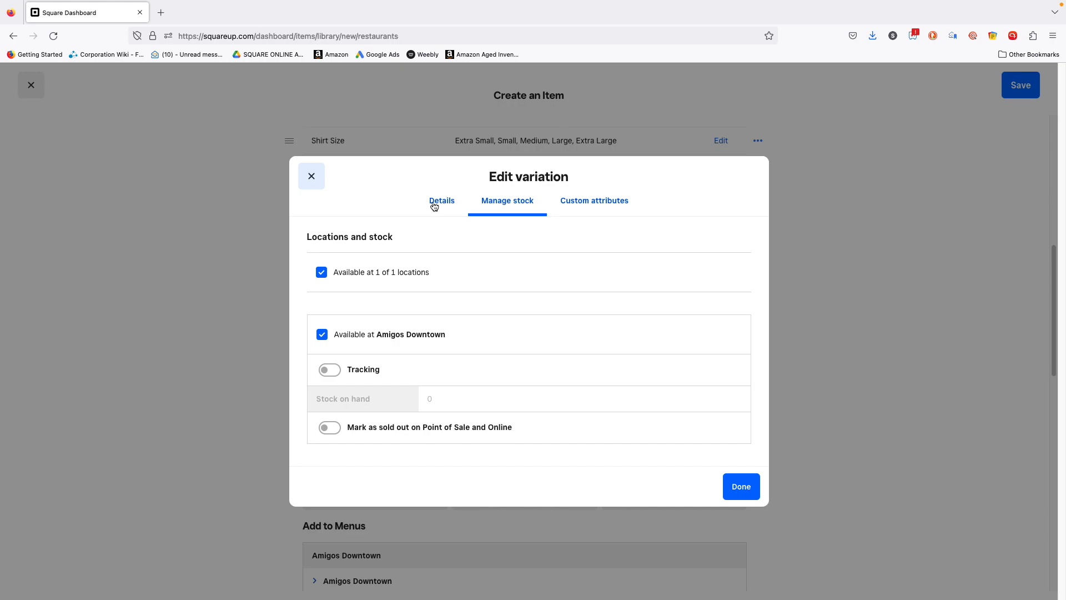
left_click(433, 204)
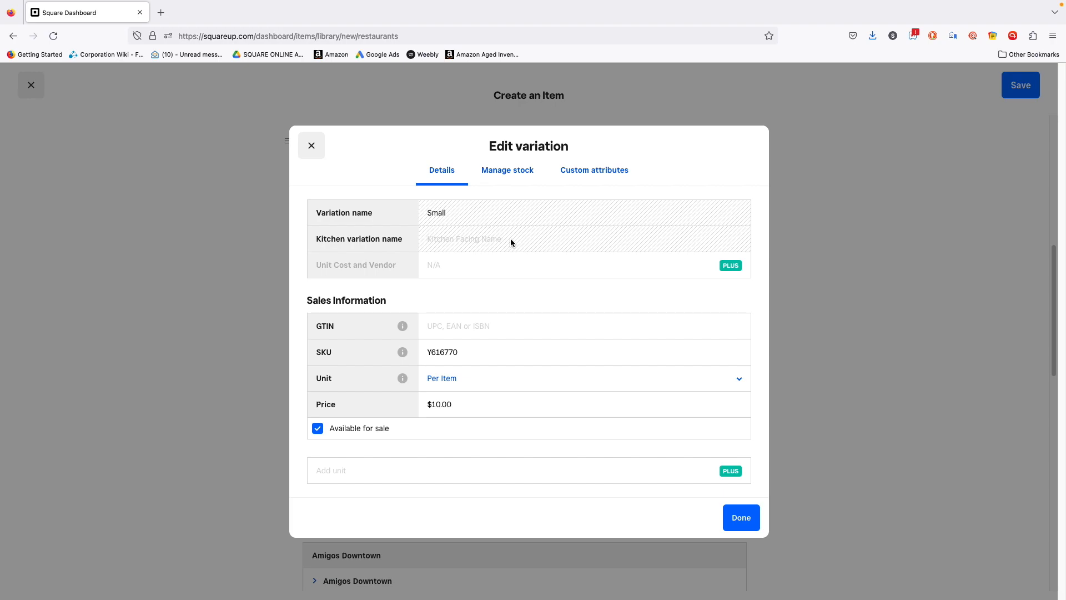
left_click(495, 326)
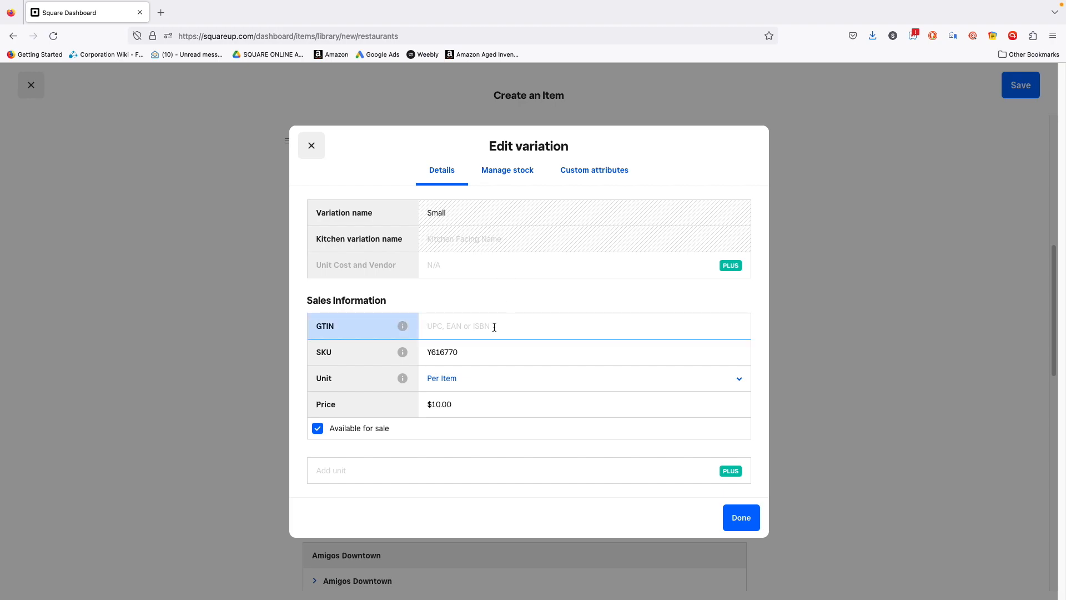
left_click(505, 379)
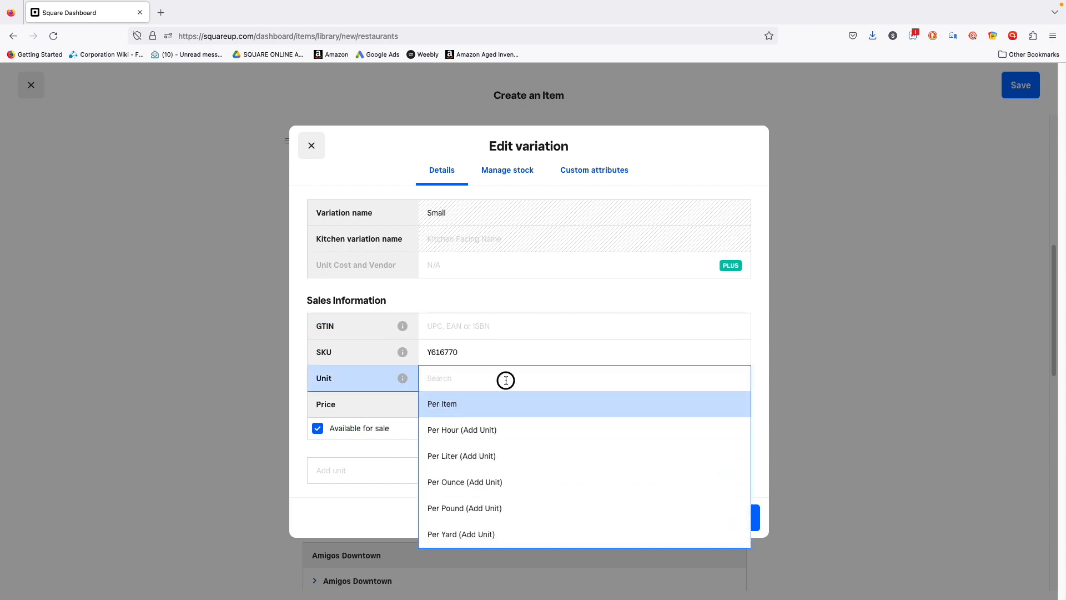
left_click(494, 296)
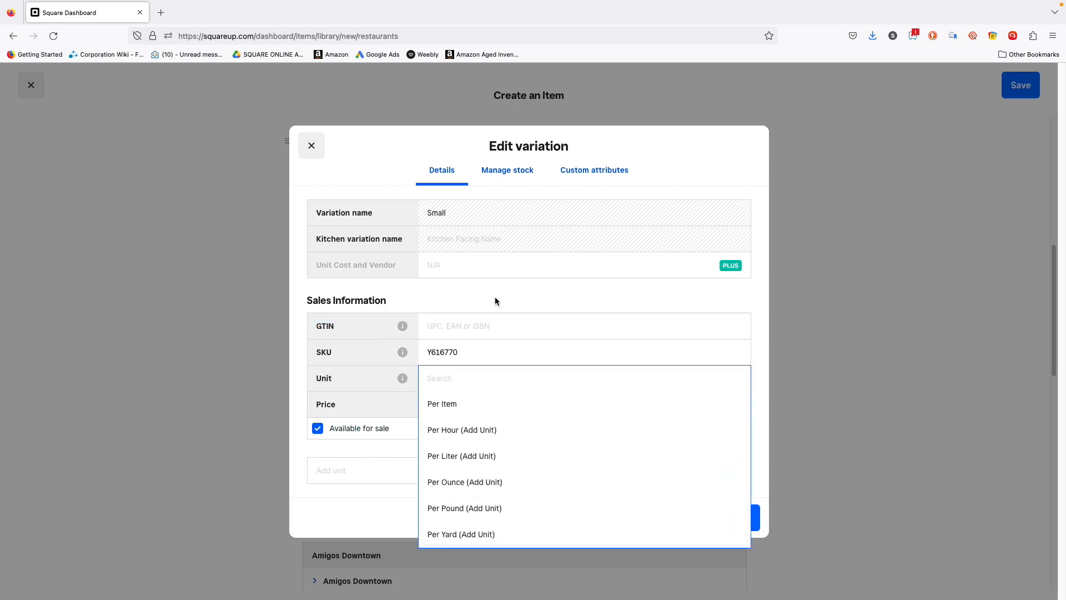
left_click(501, 171)
left_click(454, 209)
left_click(499, 173)
left_click(318, 178)
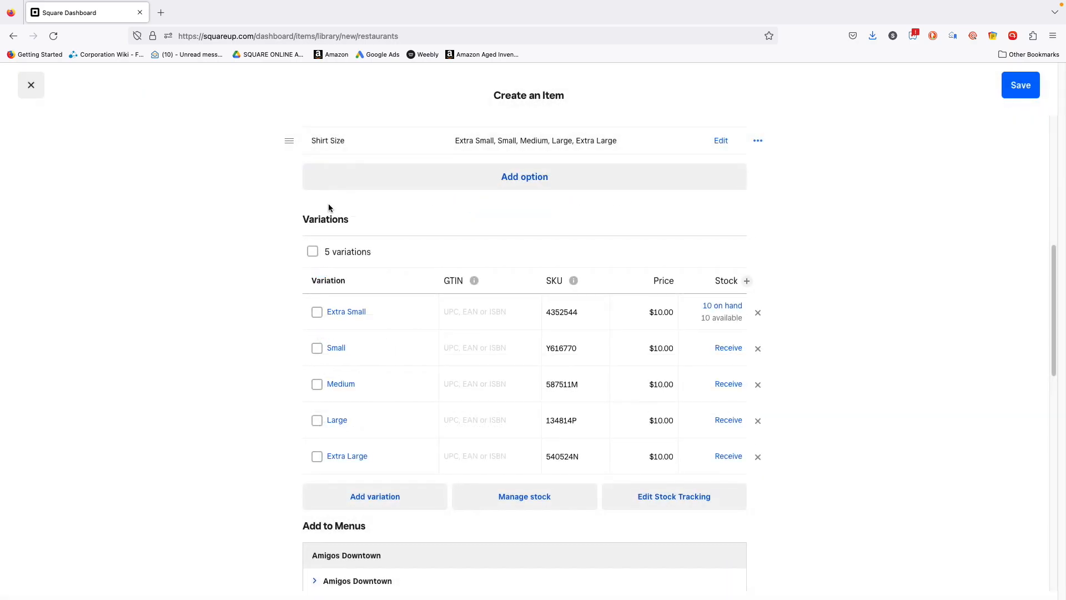
Step: Review the Extra Small variation's details, stock settings and custom attributes, and close it without changes
left_click(361, 312)
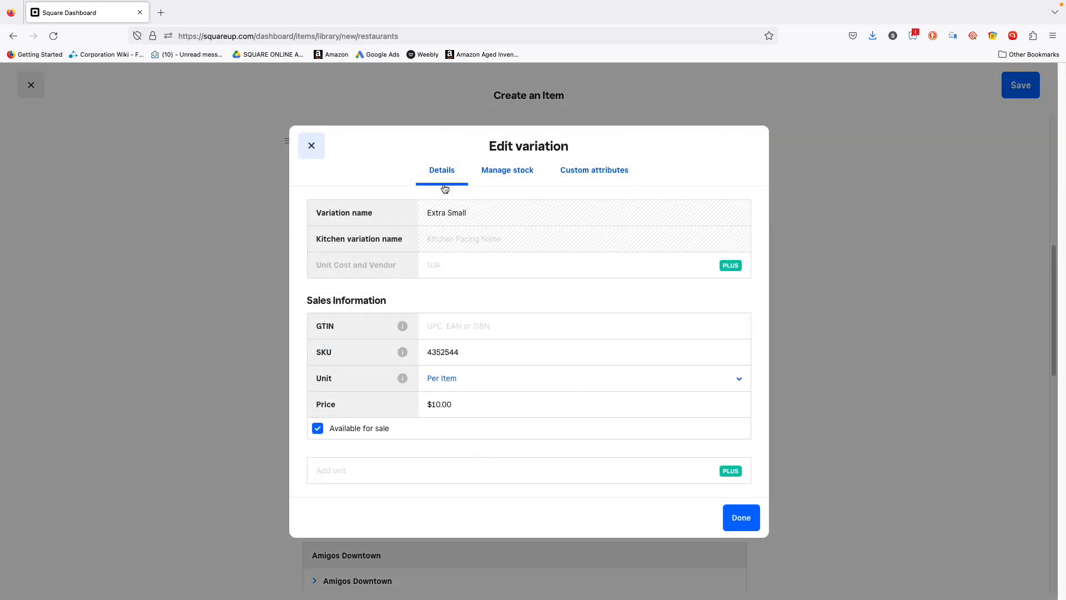
left_click(494, 175)
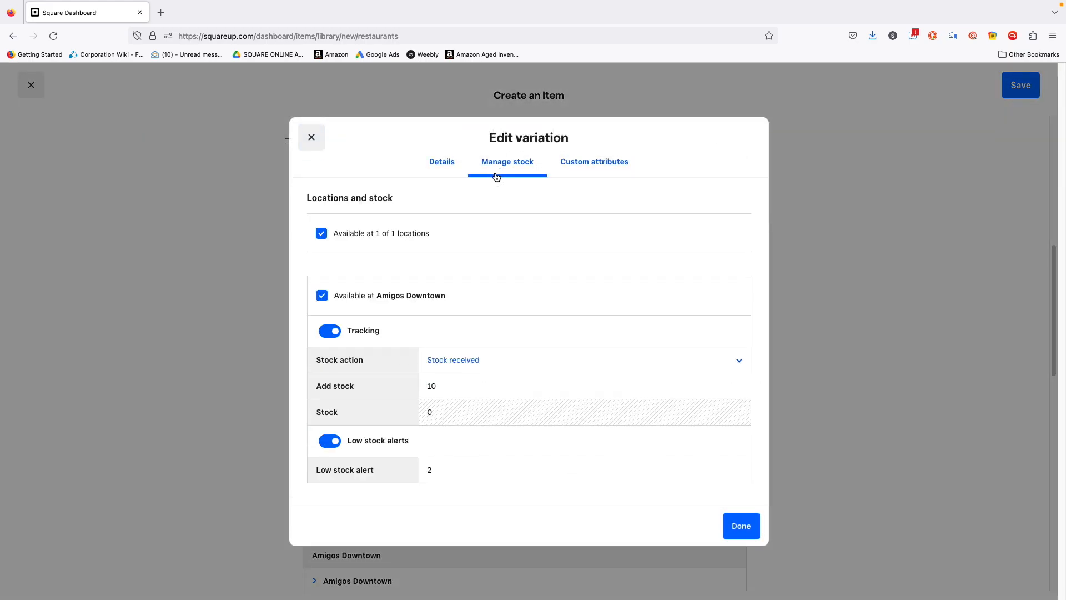
left_click(581, 163)
left_click(314, 270)
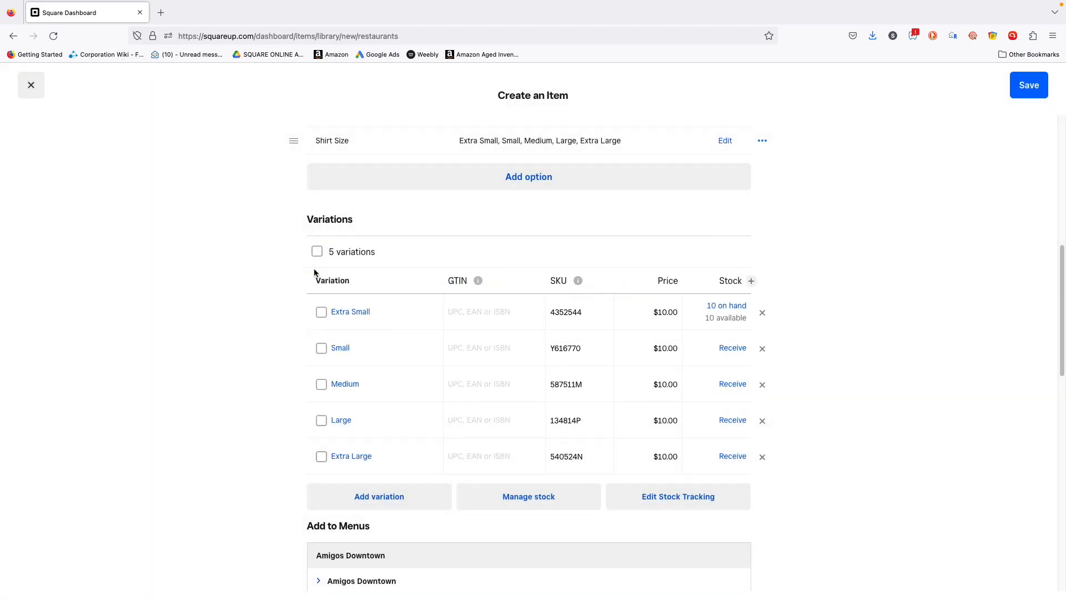
left_click(726, 309)
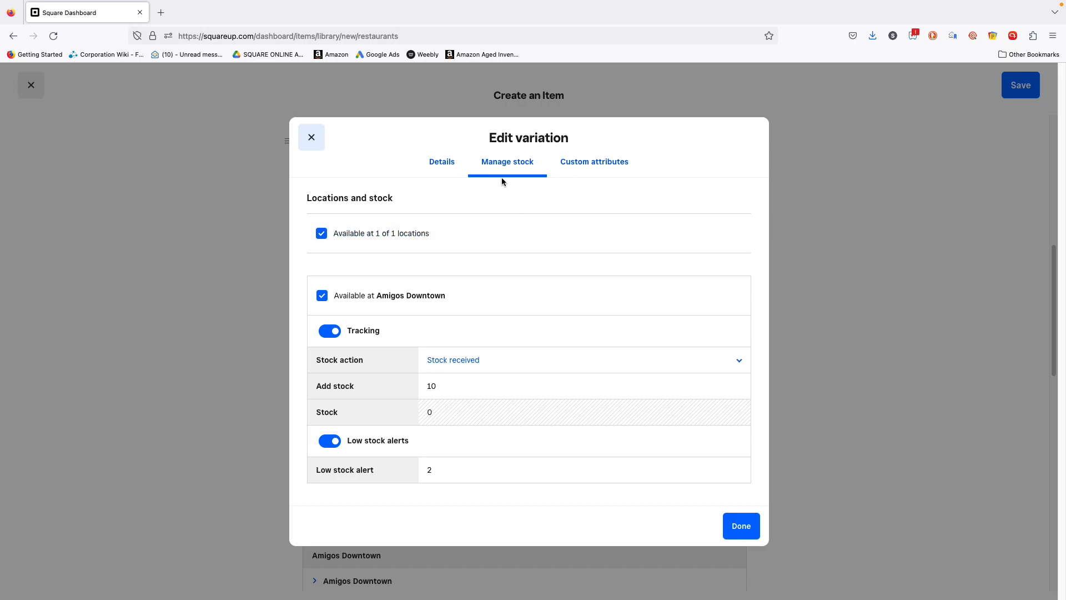
left_click(446, 162)
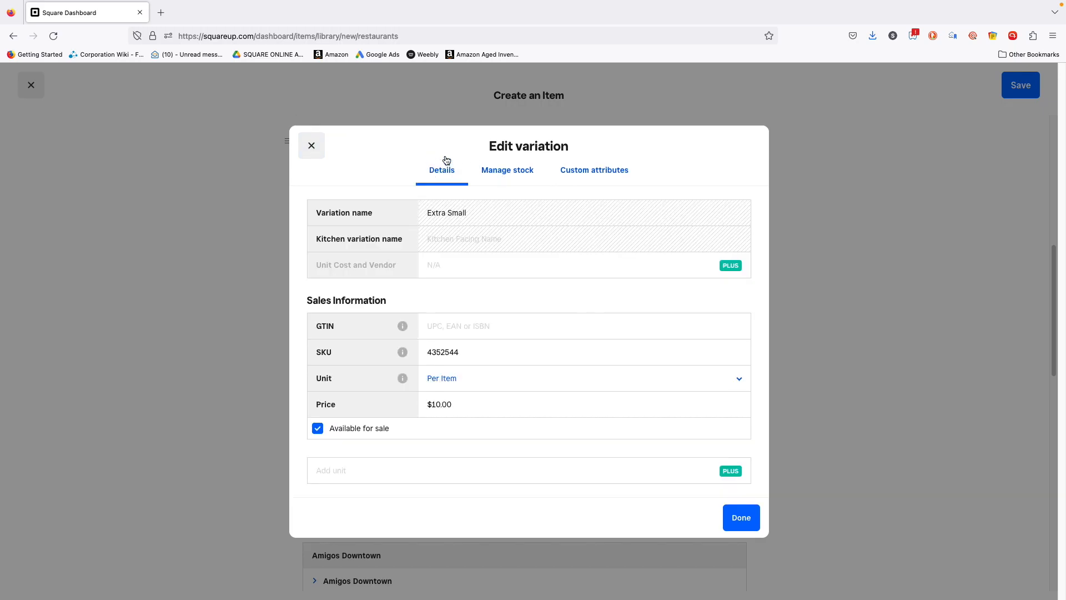
left_click(513, 176)
left_click(592, 166)
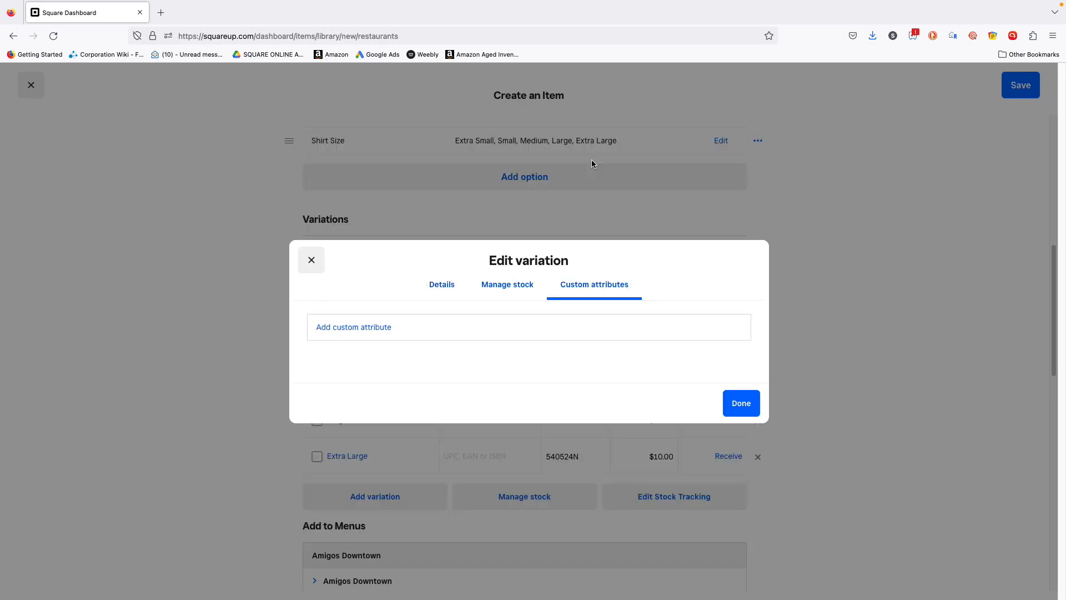
left_click(313, 261)
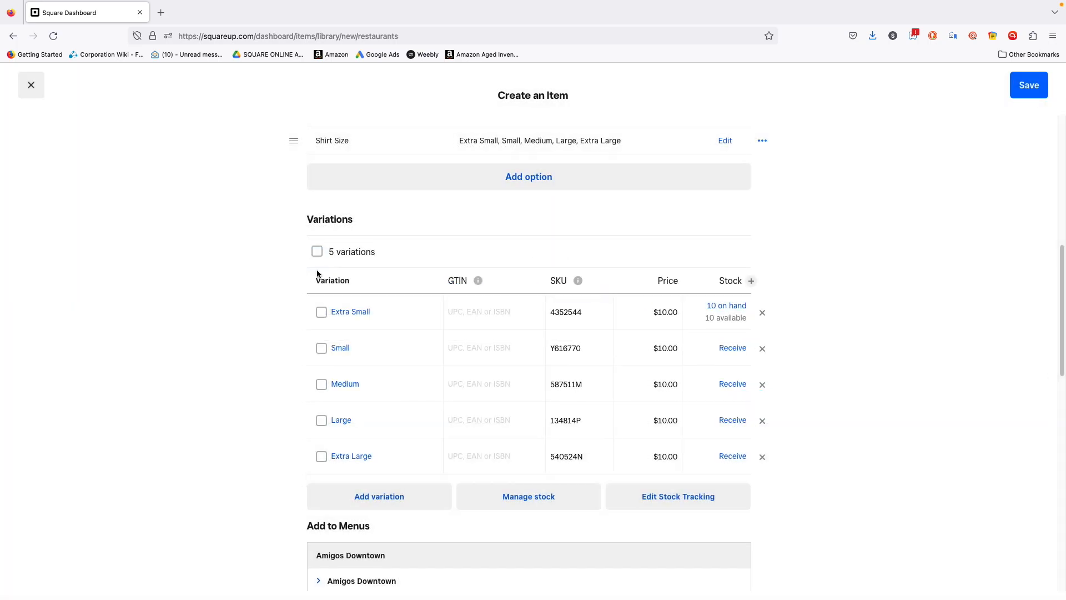
Step: Enable stock tracking for the Small variation, add 10 units as Stock received, and turn on low stock alerts at 2
left_click(728, 348)
left_click(417, 348)
left_click(417, 350)
left_click(377, 368)
left_click(455, 385)
left_click(459, 391)
type("10")
left_click(378, 453)
left_click(755, 525)
Step: Enable stock tracking for the Medium variation, add 10 units as Stock received, and turn on low stock alerts at 2
left_click(734, 384)
left_click(378, 369)
left_click(440, 387)
left_click(445, 394)
type("10")
left_click(390, 453)
left_click(742, 525)
Step: Enable stock tracking for the Large variation, add 10 units as Stock received, and turn on low stock alerts at 2
left_click(729, 420)
left_click(377, 370)
left_click(451, 395)
type("10")
left_click(382, 454)
left_click(741, 526)
Step: Enable stock tracking for the Extra Large variation, add 10 units as Stock received, and turn on low stock alerts at 2
left_click(727, 455)
left_click(378, 369)
left_click(457, 389)
type("10")
left_click(736, 519)
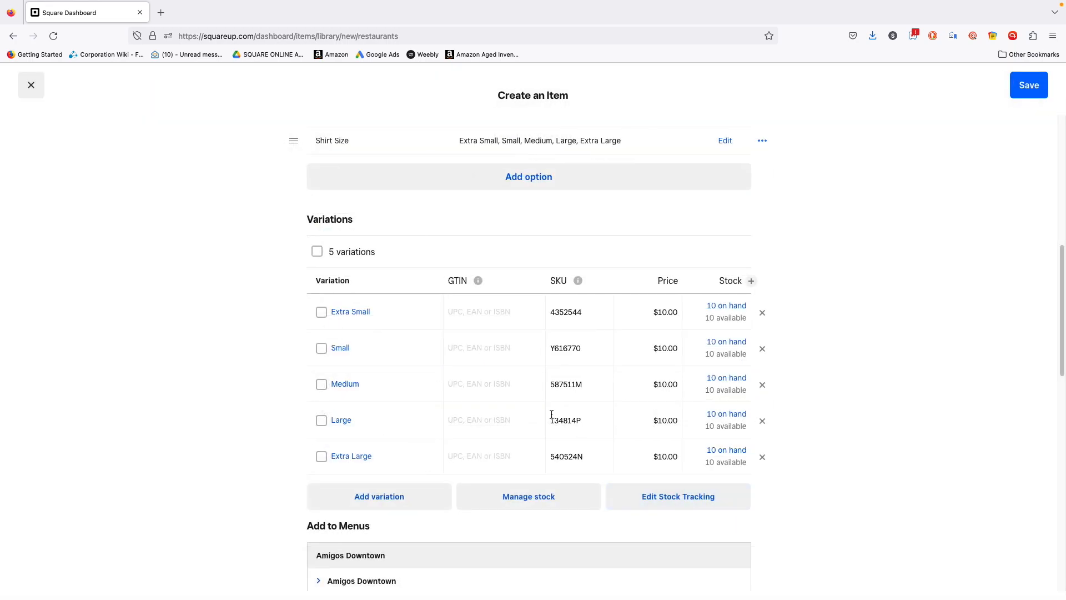
Step: Re-enter 10 as the Extra Small variation's new stock in the bulk stock adjustments and discard the changes
scroll(542, 402, "down", 1)
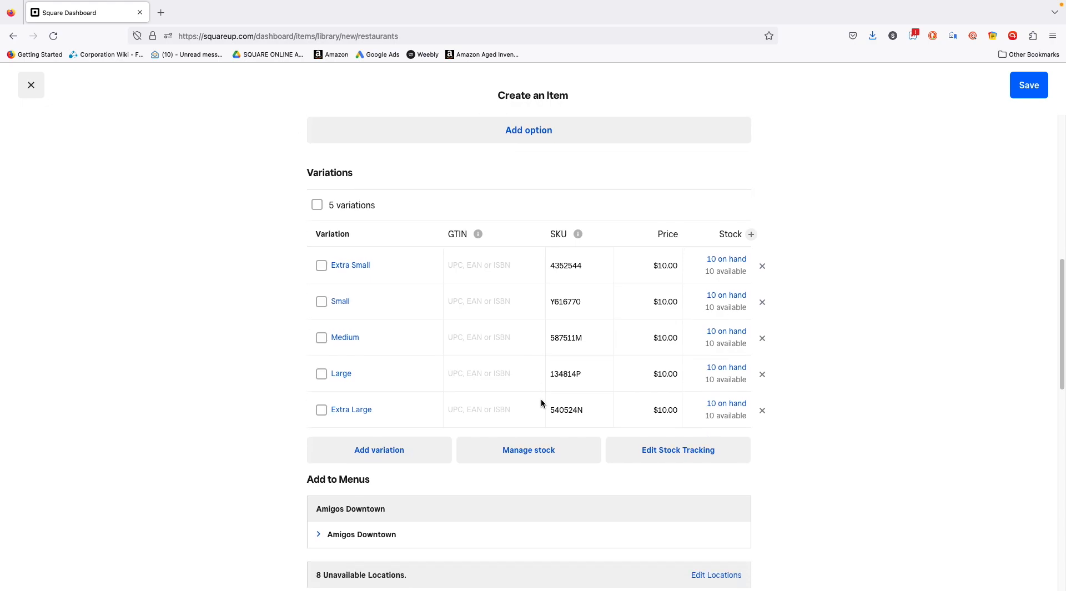
left_click(505, 443)
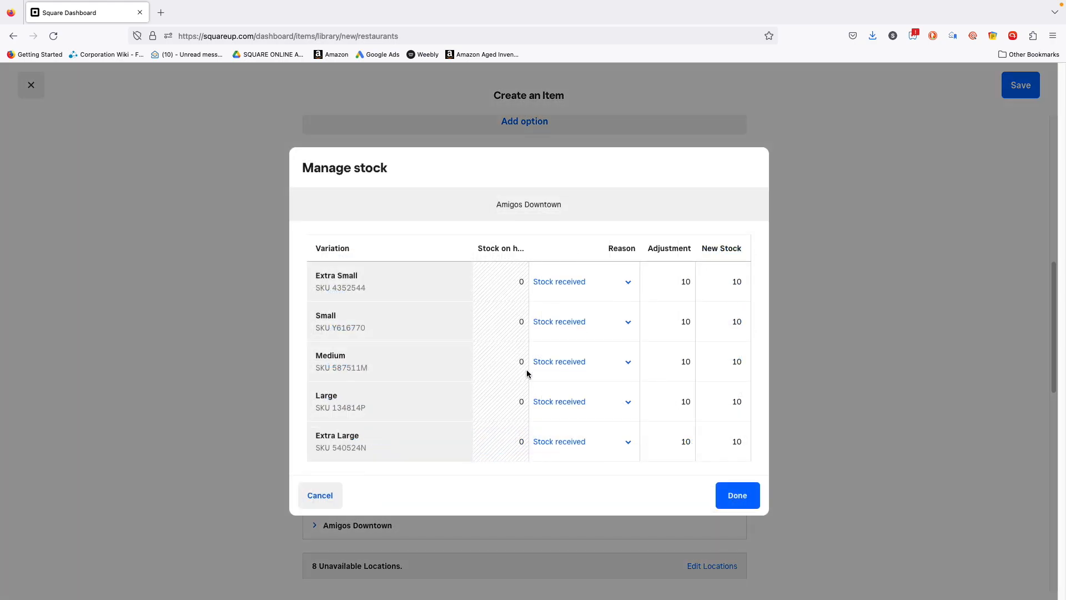
left_click(675, 287)
left_click(674, 318)
left_click(726, 281)
key("BackSpace")
key("BackSpace")
type("10")
left_click(327, 496)
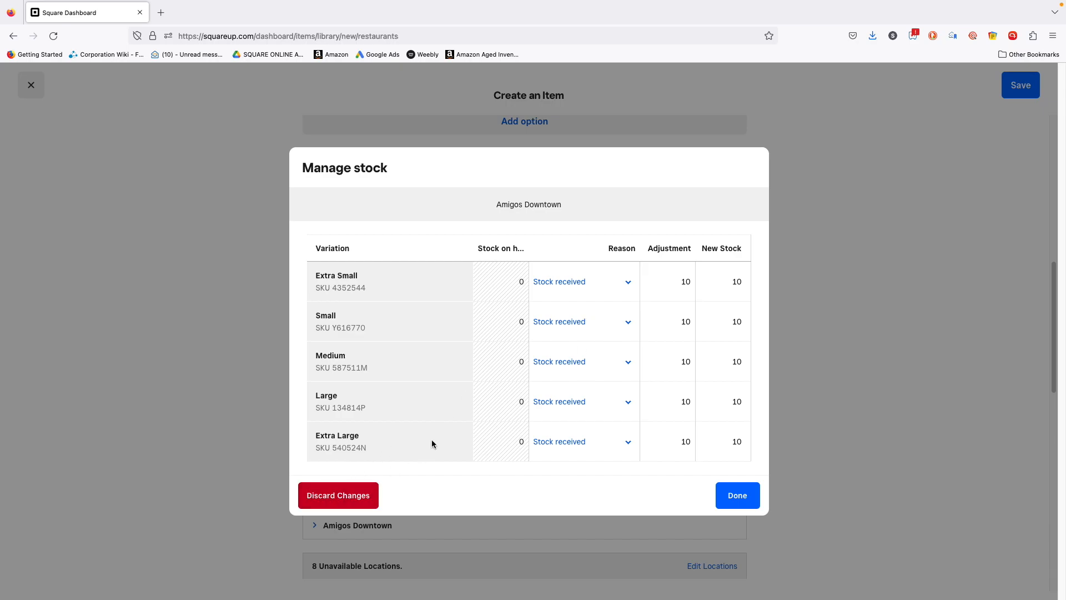
left_click(364, 503)
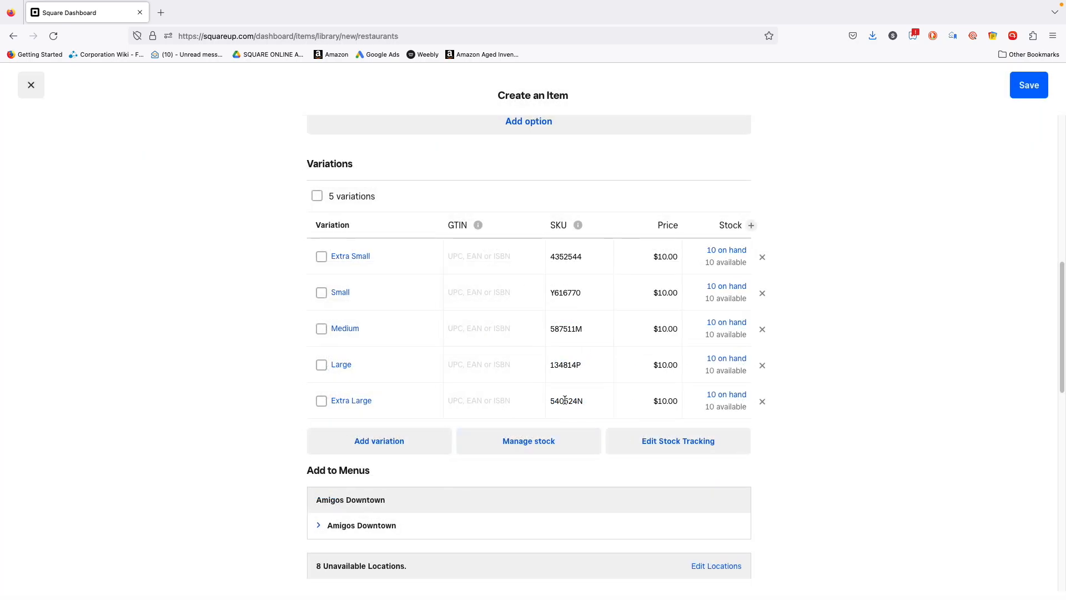
Step: Review the stock tracking and alert settings of all variations and the choices for adding variations, cancelling both without changes
left_click(644, 442)
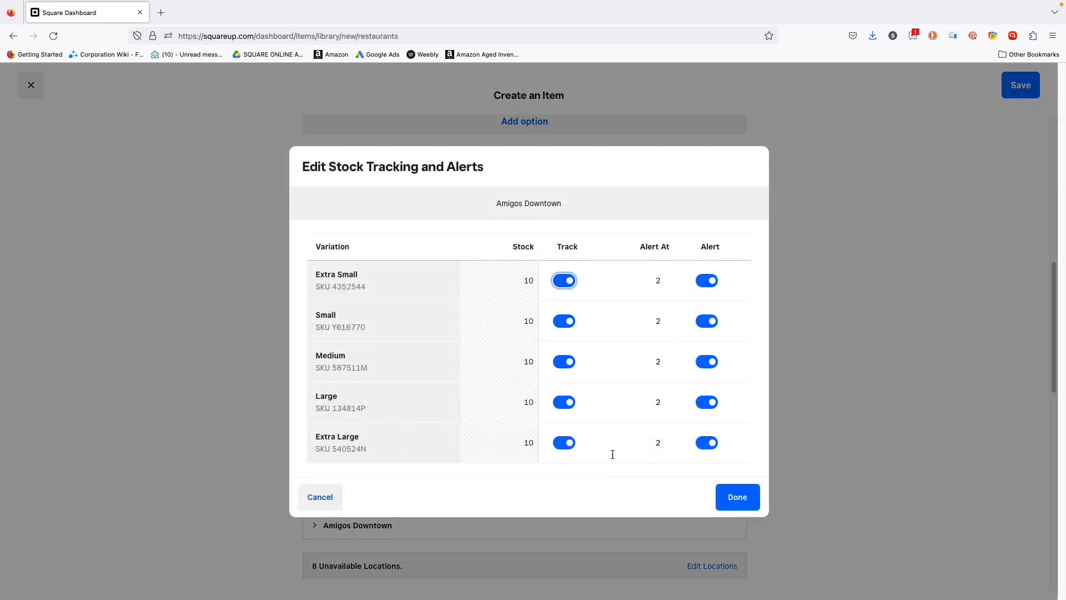
left_click(328, 500)
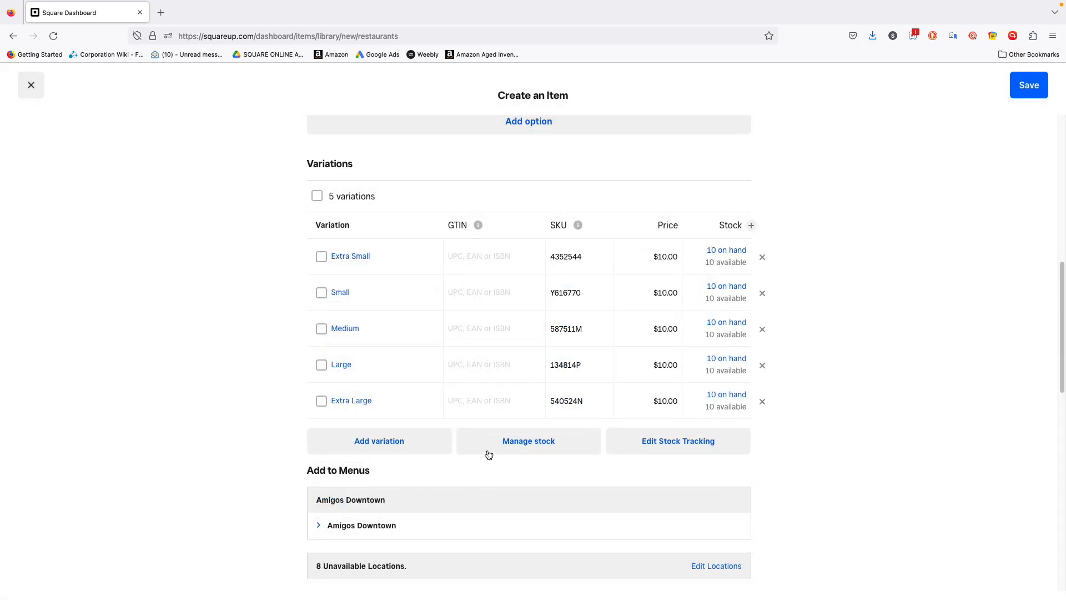
left_click(426, 444)
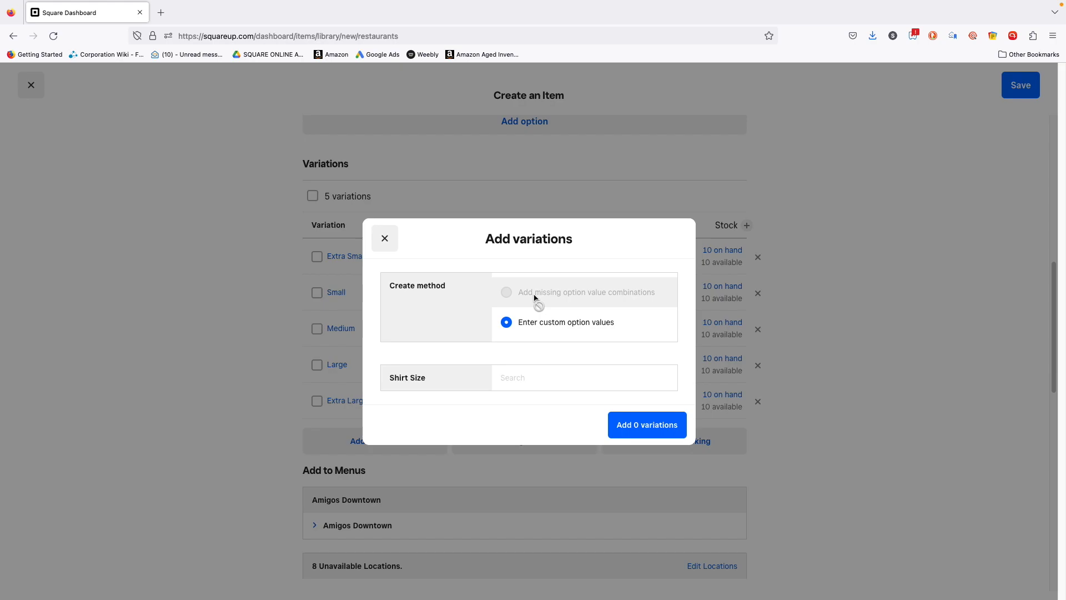
left_click(385, 239)
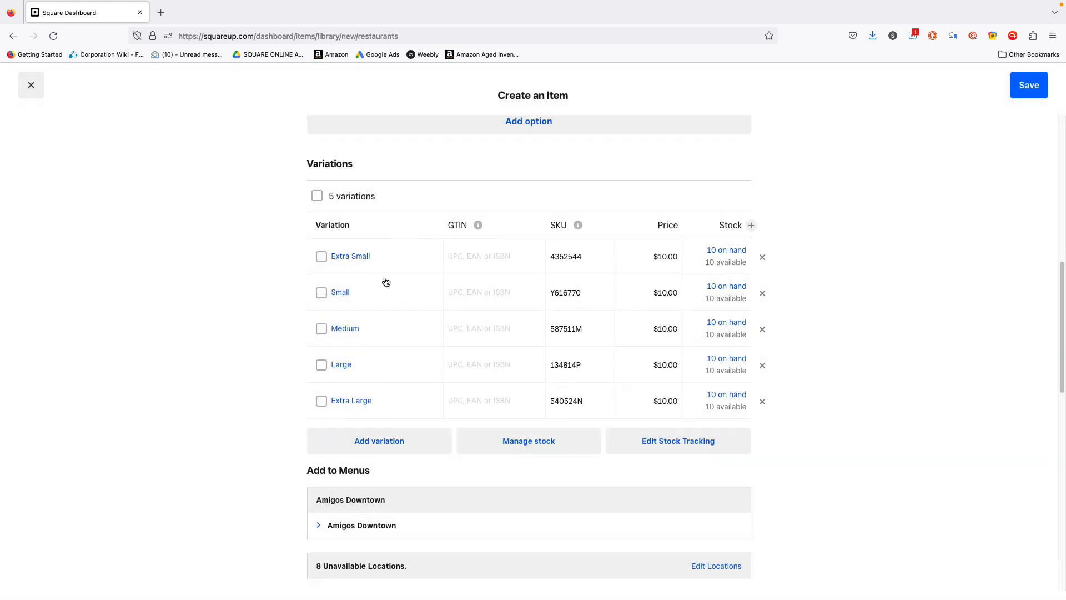
Step: Add the item to the Home Screen, Sides and Dessert groups of the Amigos Downtown menu
scroll(443, 333, "down", 3)
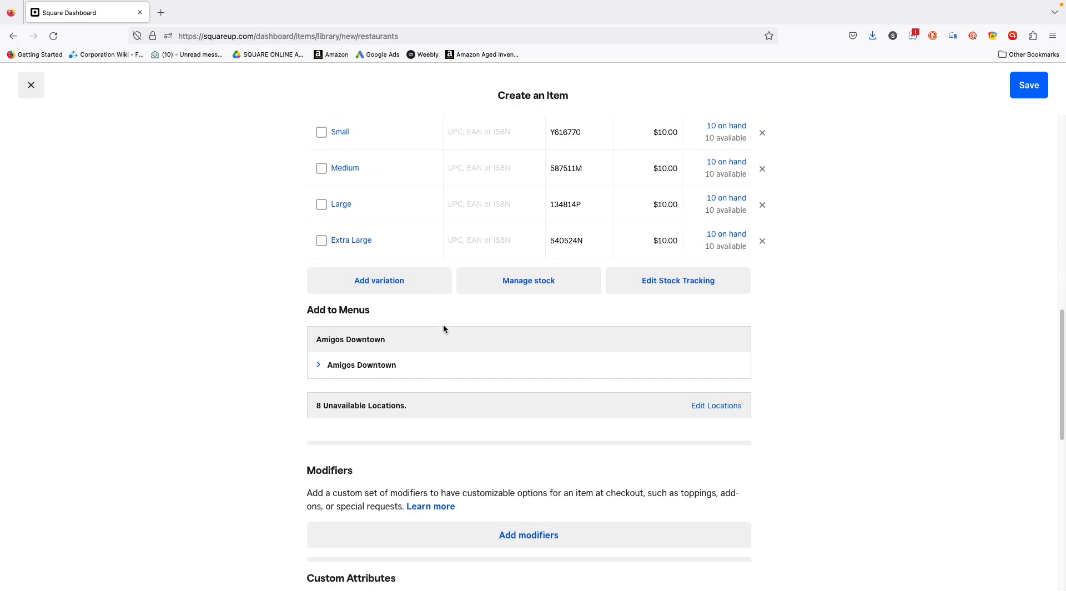
scroll(443, 329, "down", 1)
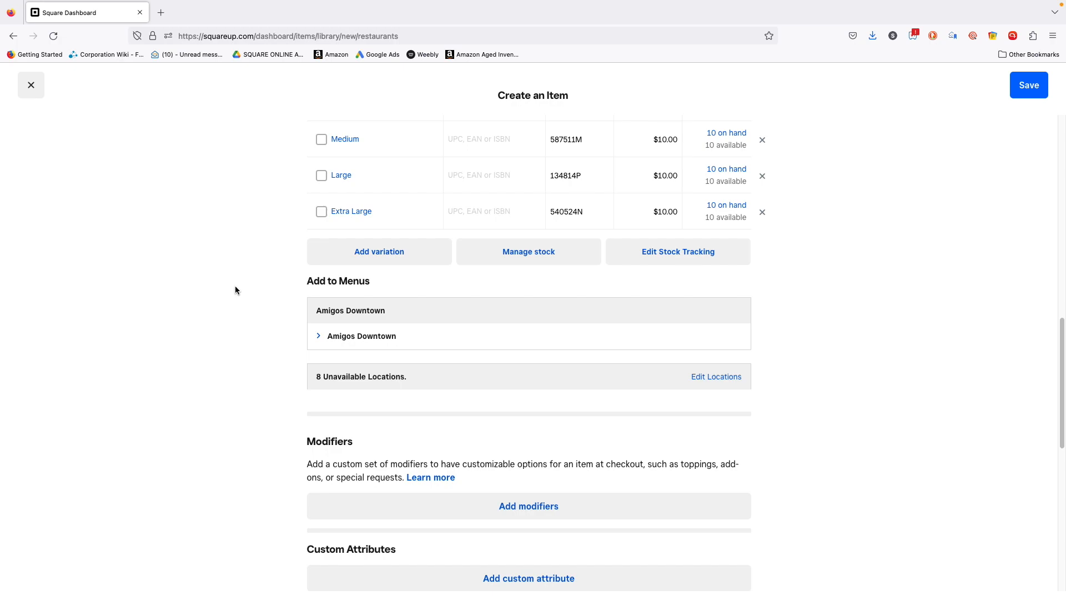
scroll(235, 287, "down", 3)
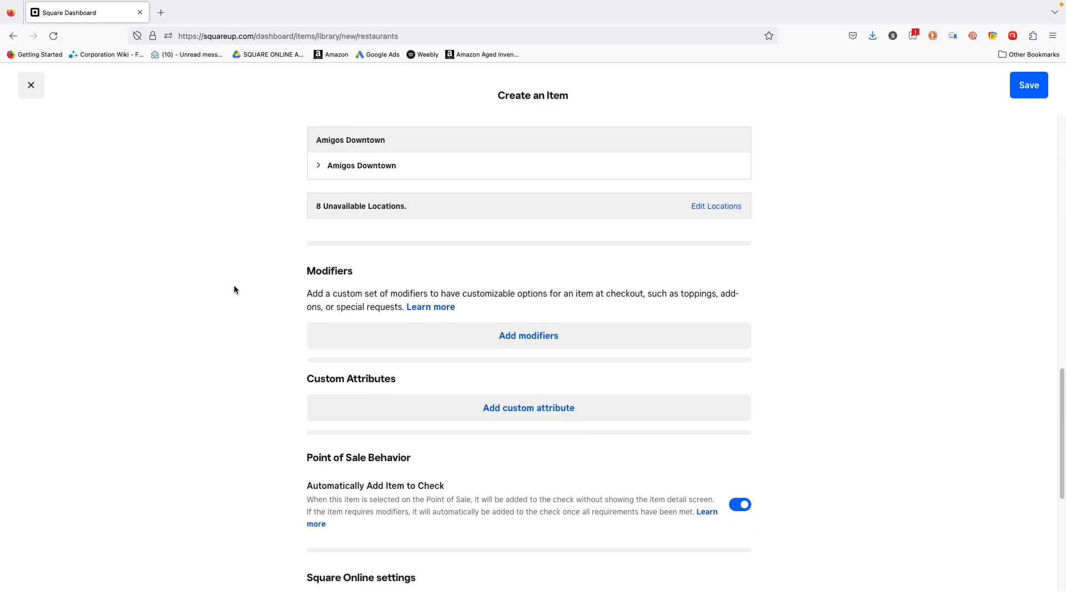
scroll(231, 309, "up", 2)
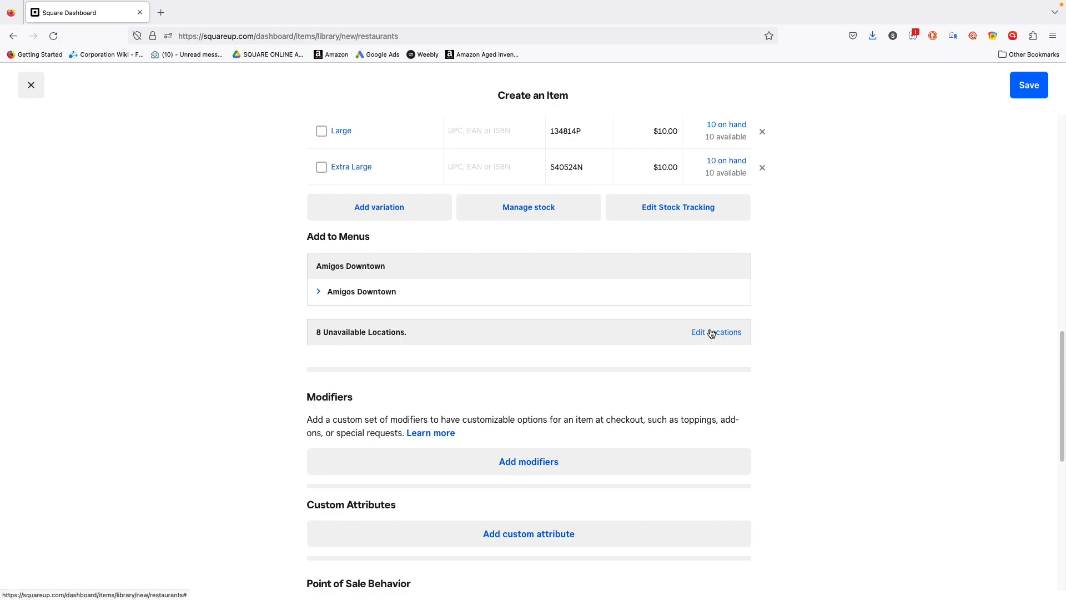
left_click(370, 294)
scroll(371, 295, "down", 3)
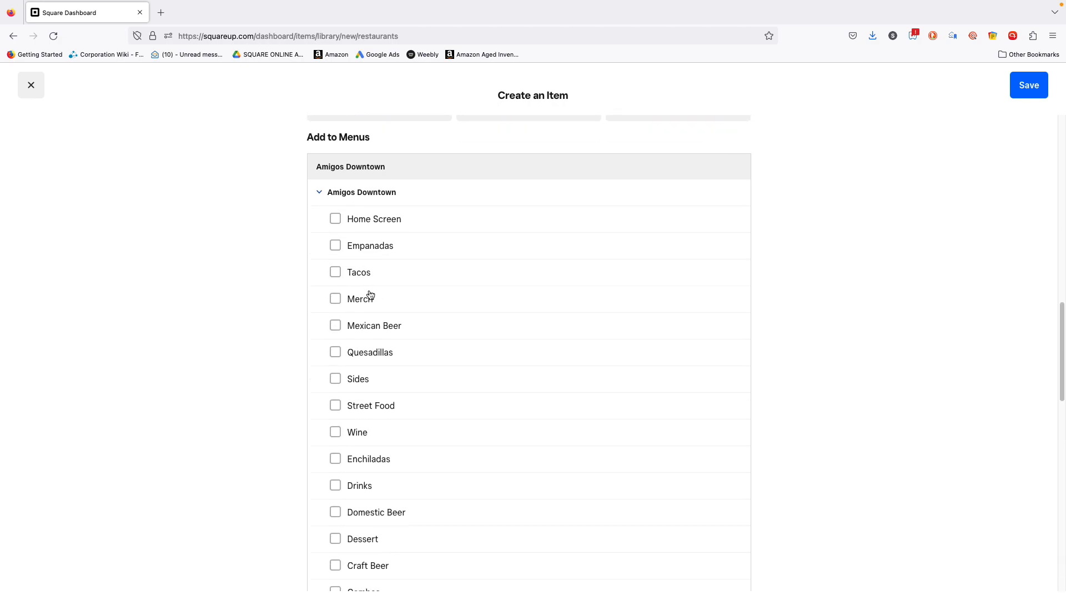
left_click(356, 222)
left_click(361, 379)
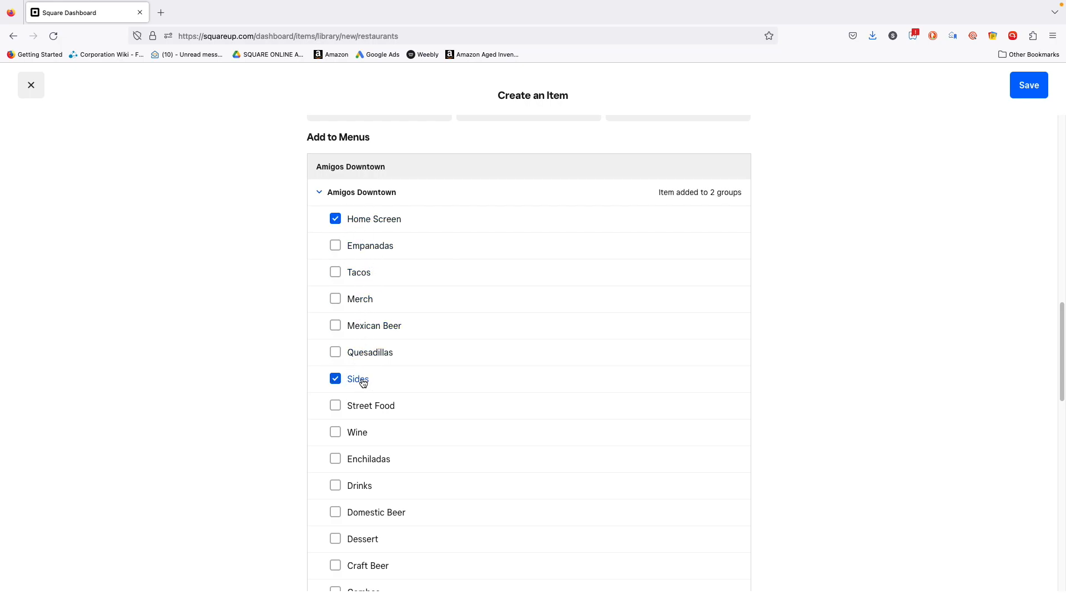
scroll(373, 376, "down", 1)
left_click(364, 478)
scroll(447, 332, "down", 3)
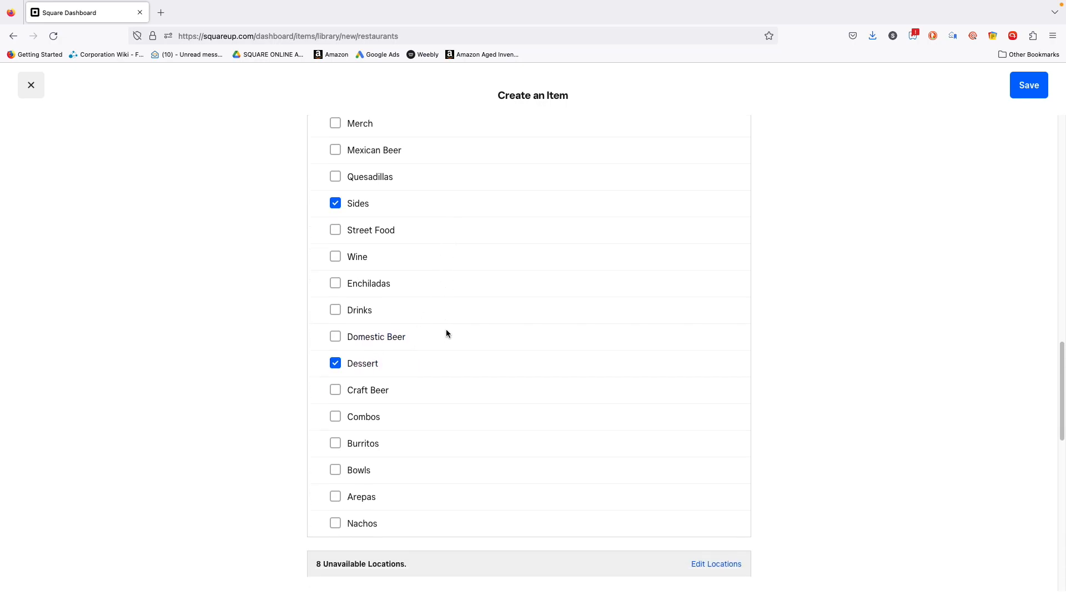
Step: Remove the item from the Dessert, Sides and Home Screen groups and collapse the Amigos Downtown menu
scroll(447, 332, "up", 4)
left_click(360, 525)
left_click(356, 364)
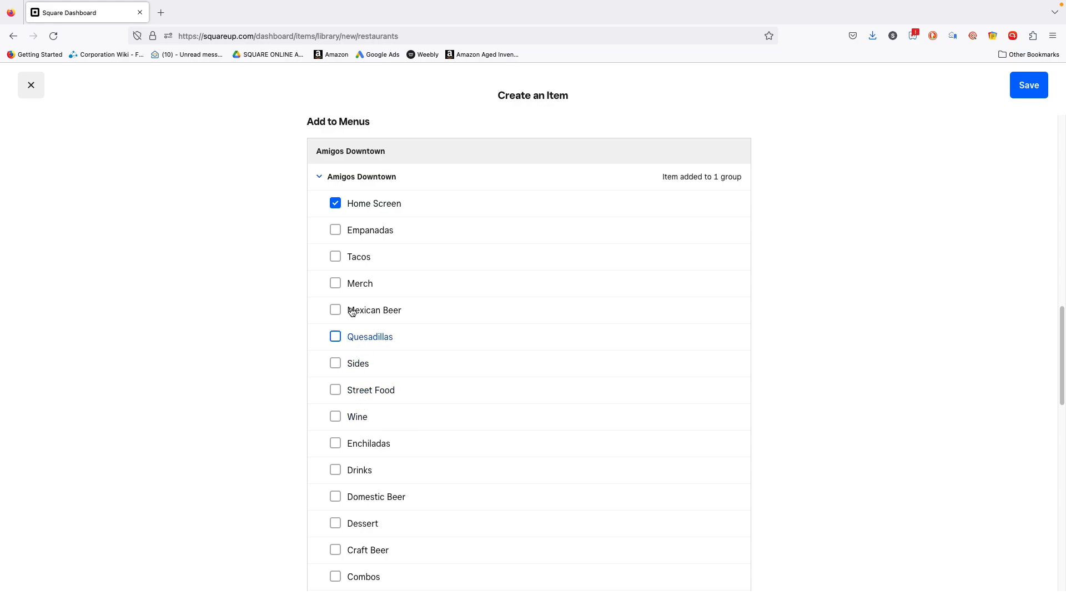
left_click(350, 207)
left_click(357, 178)
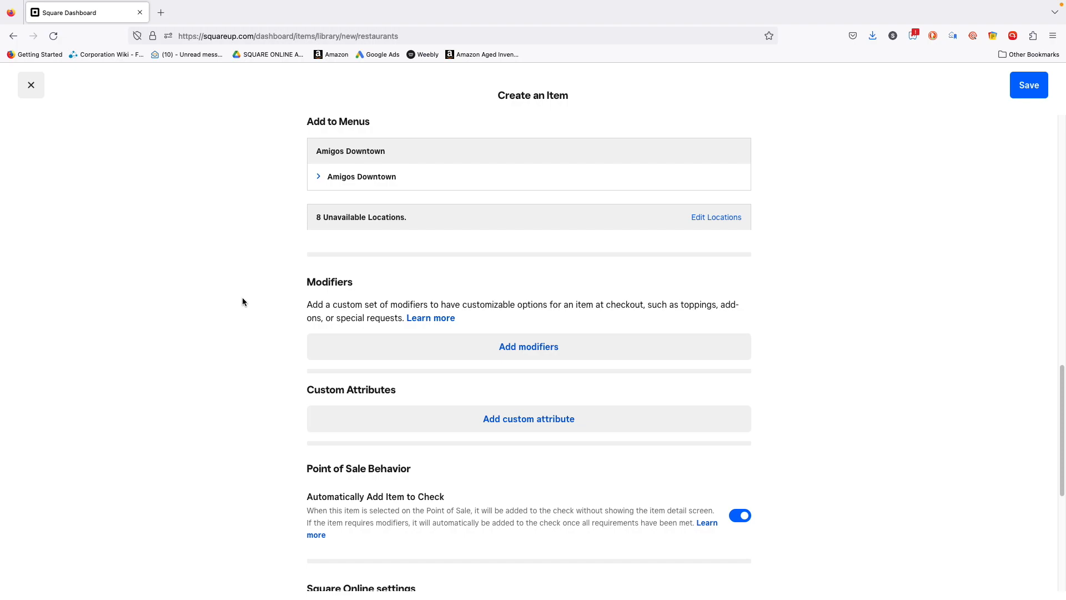
Step: Look through the available modifier sets and apply the Temperature set to the item
scroll(243, 302, "down", 1)
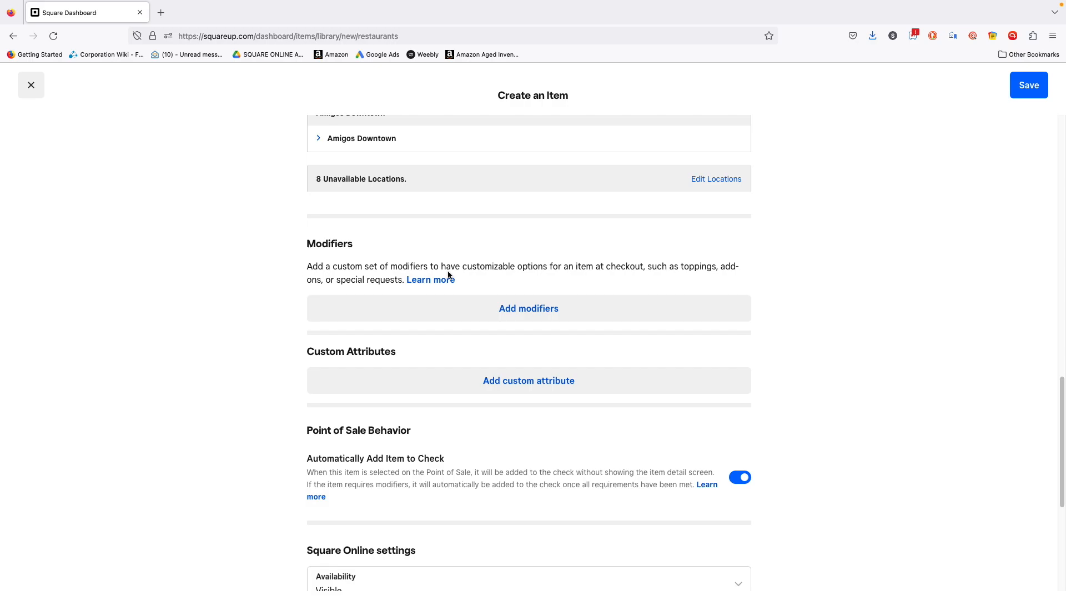
left_click(532, 309)
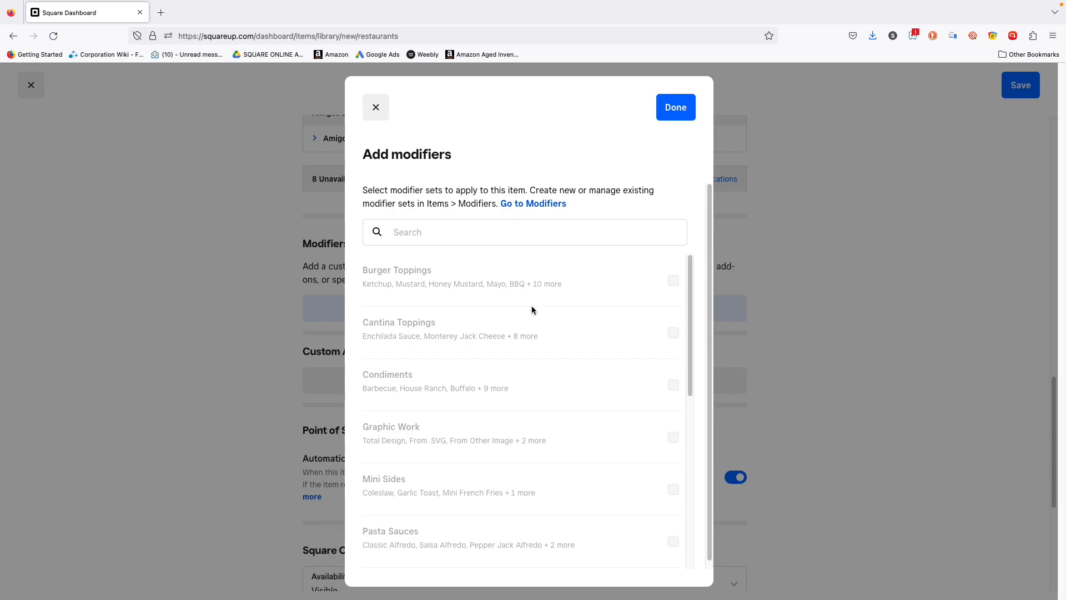
scroll(532, 310, "down", 6)
scroll(532, 310, "down", 2)
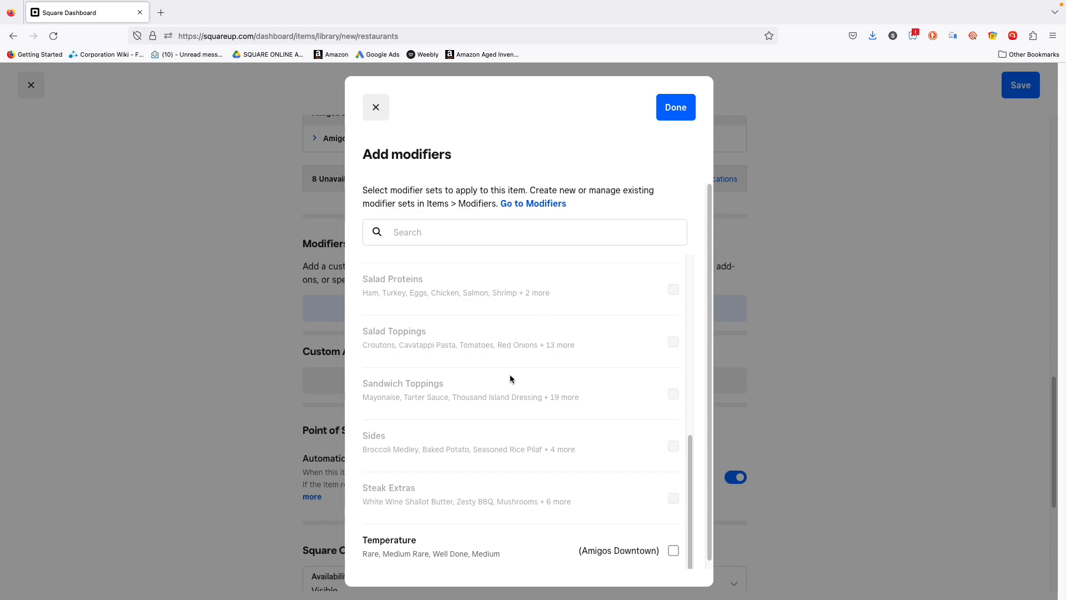
scroll(505, 392, "up", 4)
scroll(505, 392, "up", 3)
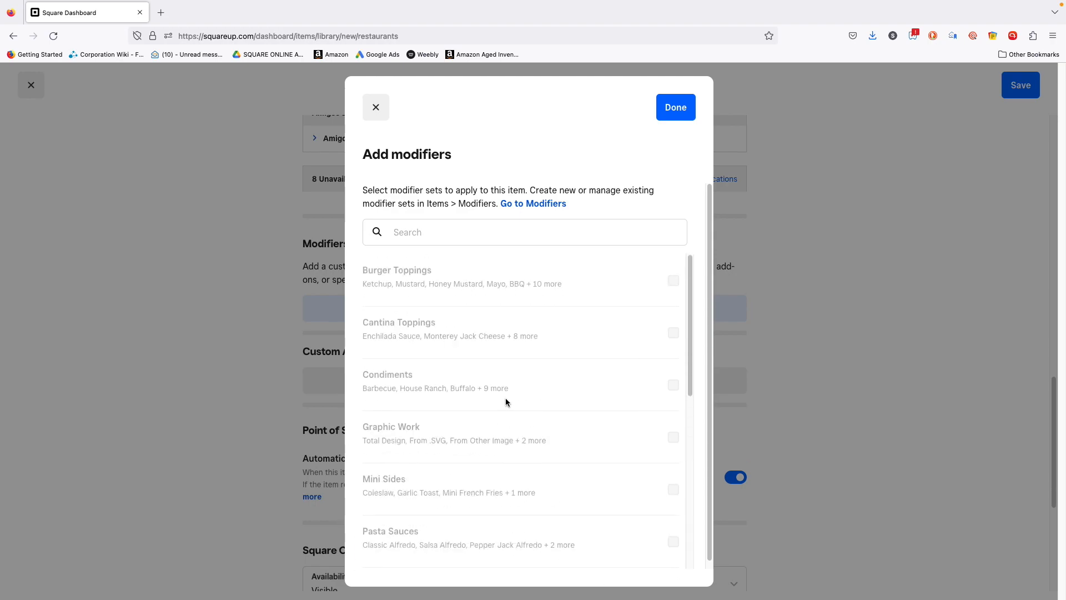
scroll(499, 394, "down", 7)
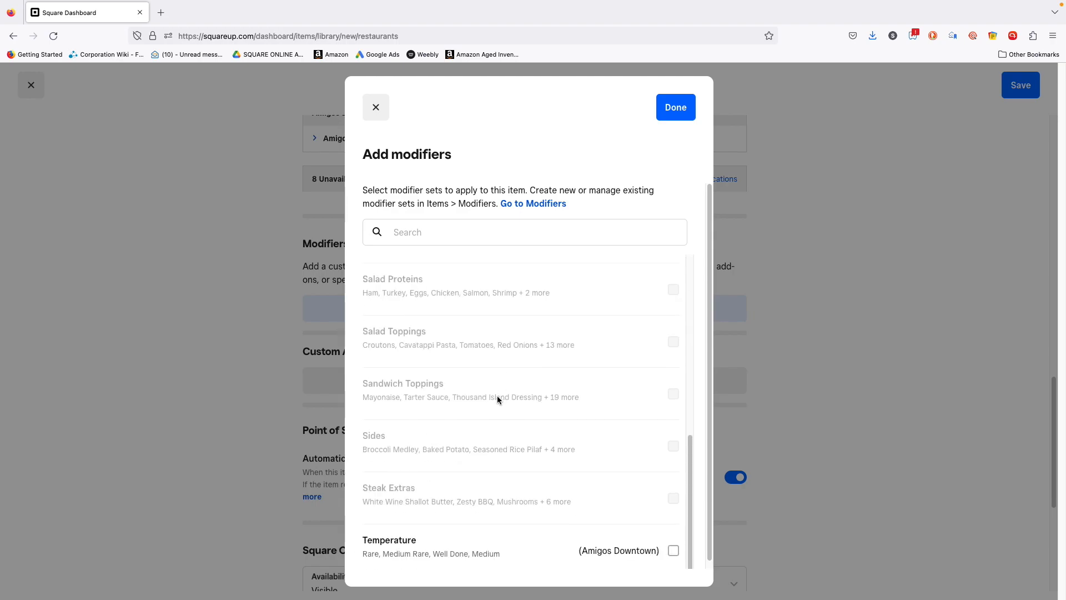
left_click(516, 553)
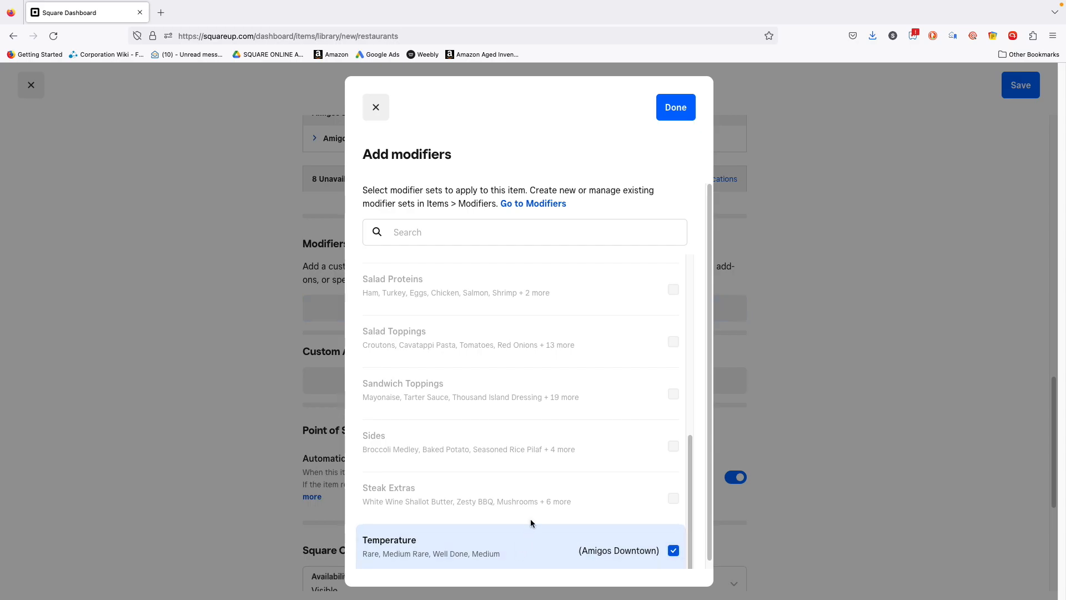
left_click(669, 107)
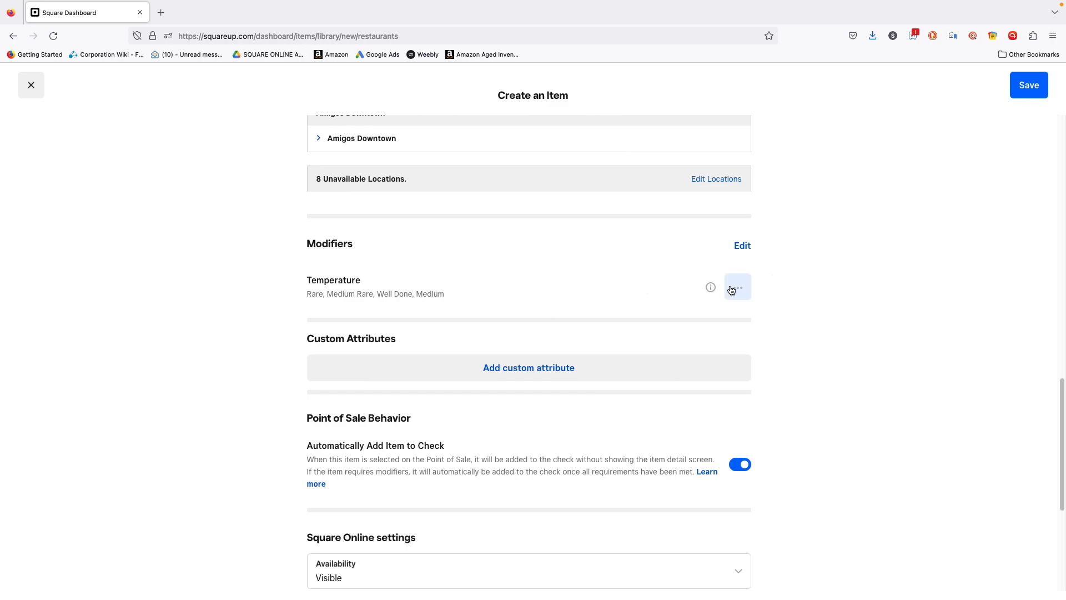
Step: Start customizing the Temperature modifier set for this item, saving the new item to open its modifier settings
mouse_move(710, 287)
left_click(739, 287)
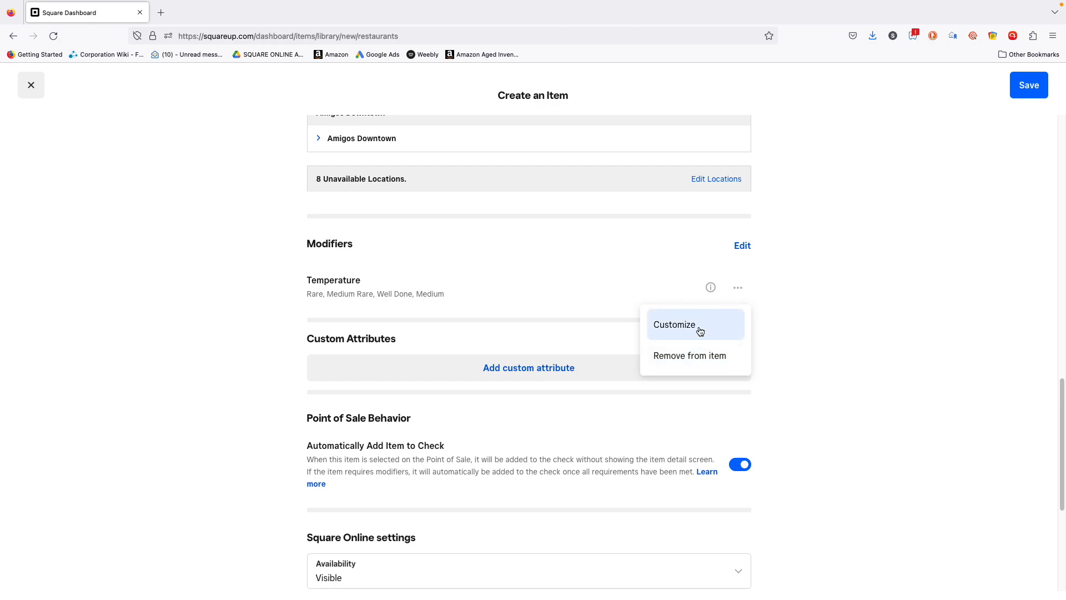
left_click(700, 331)
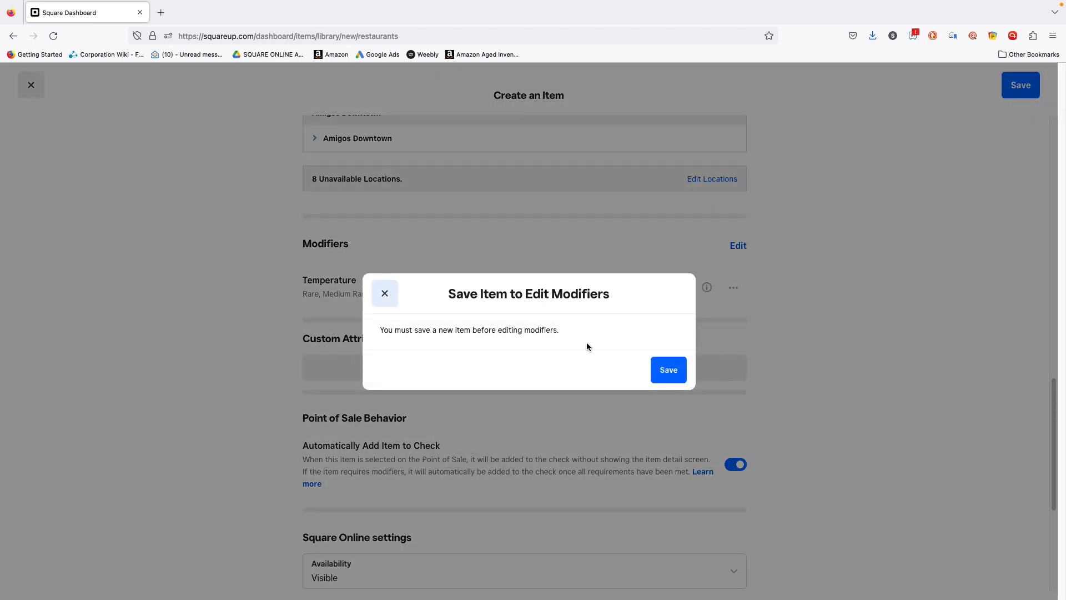
left_click(666, 373)
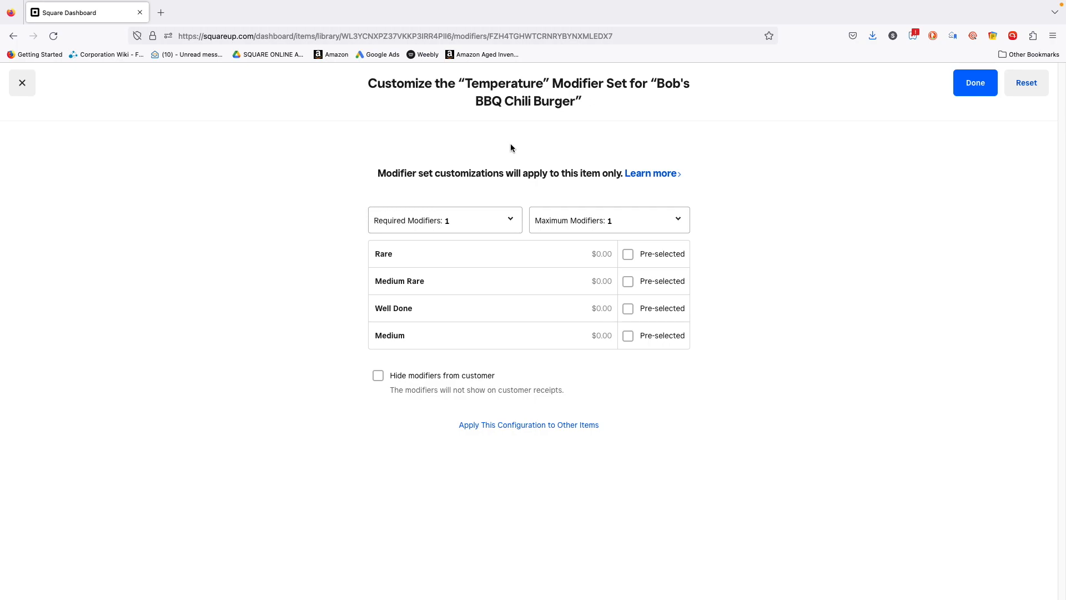
Step: Examine the number choices offered for the required and maximum modifiers of the Temperature set
left_click(472, 220)
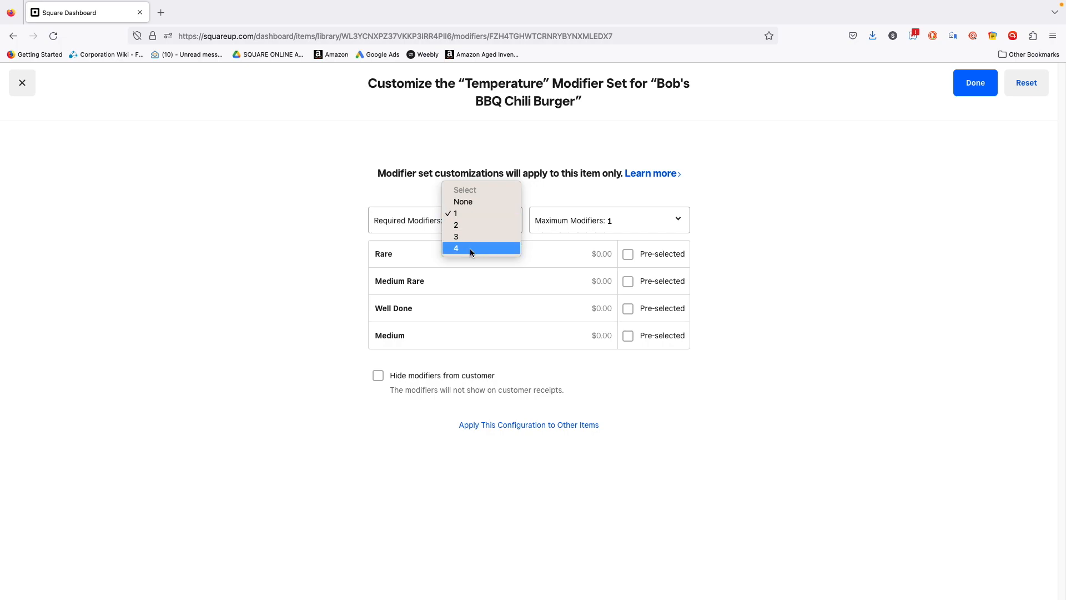
left_click(312, 248)
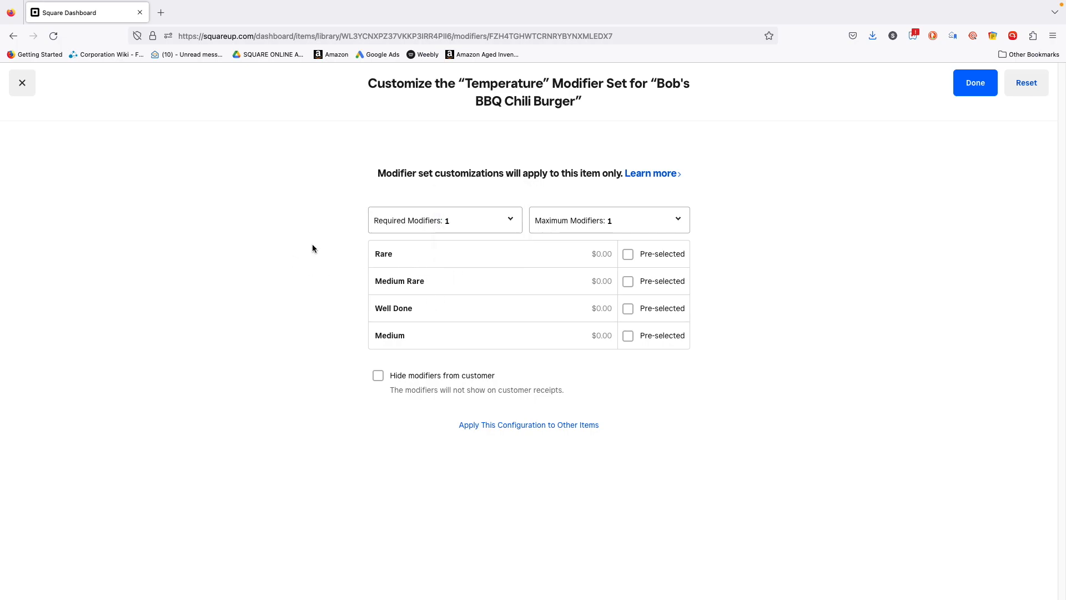
left_click(607, 222)
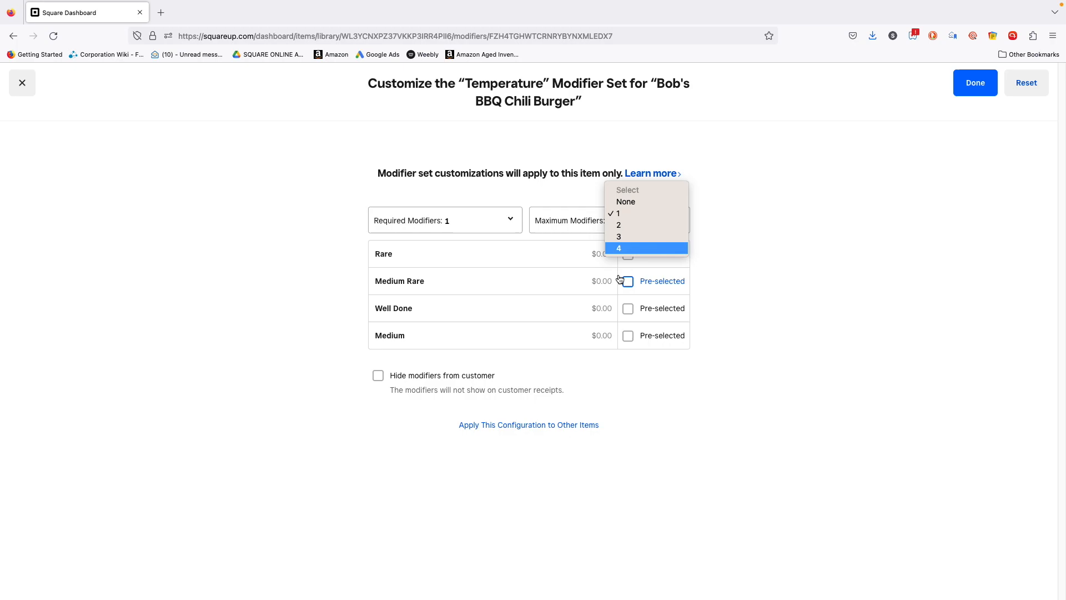
left_click(841, 250)
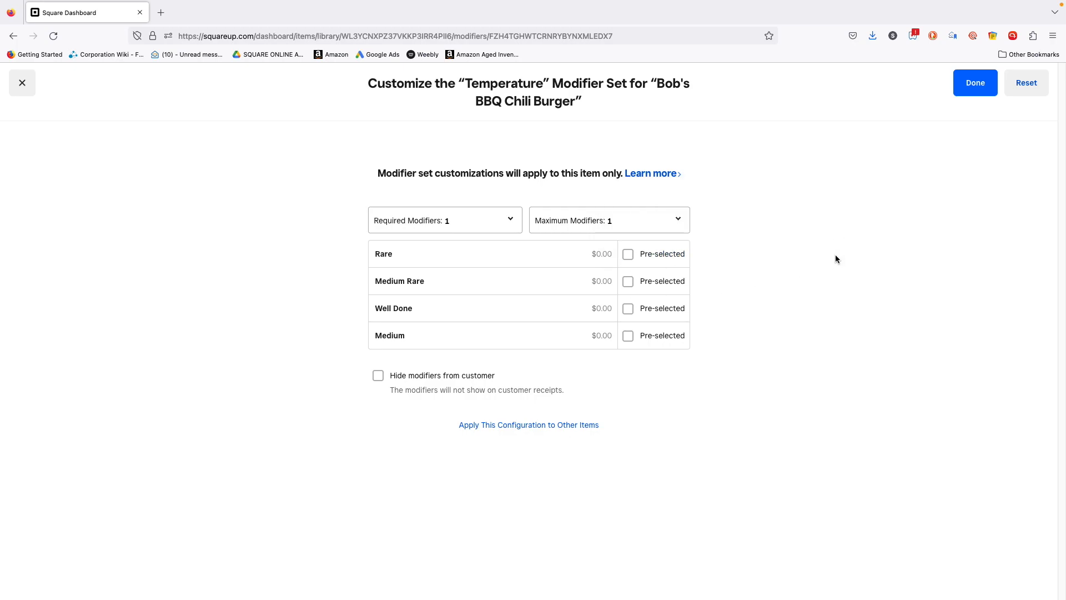
left_click(474, 217)
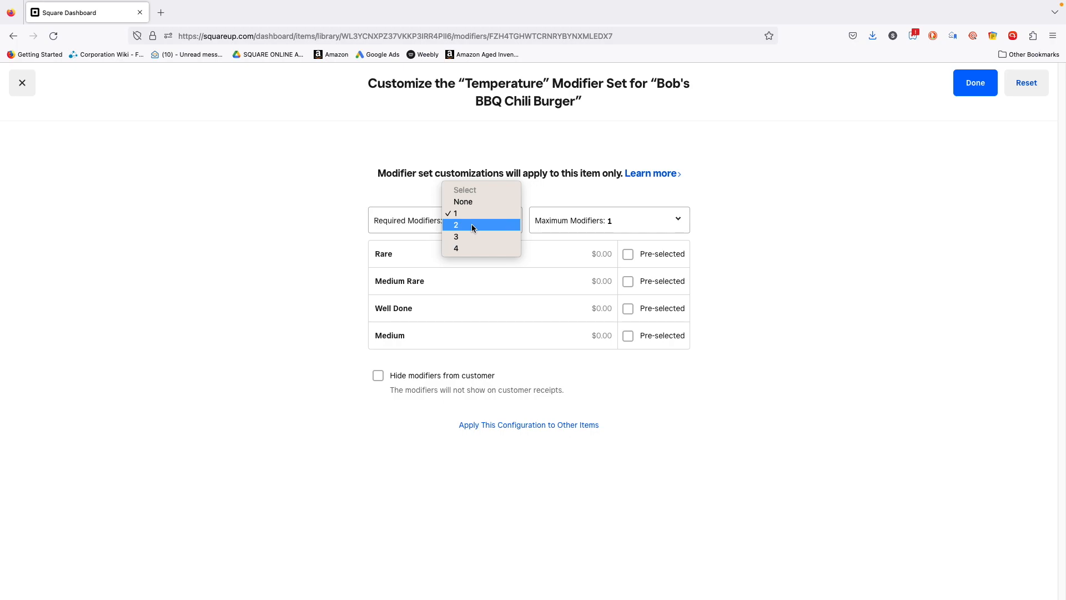
left_click(745, 286)
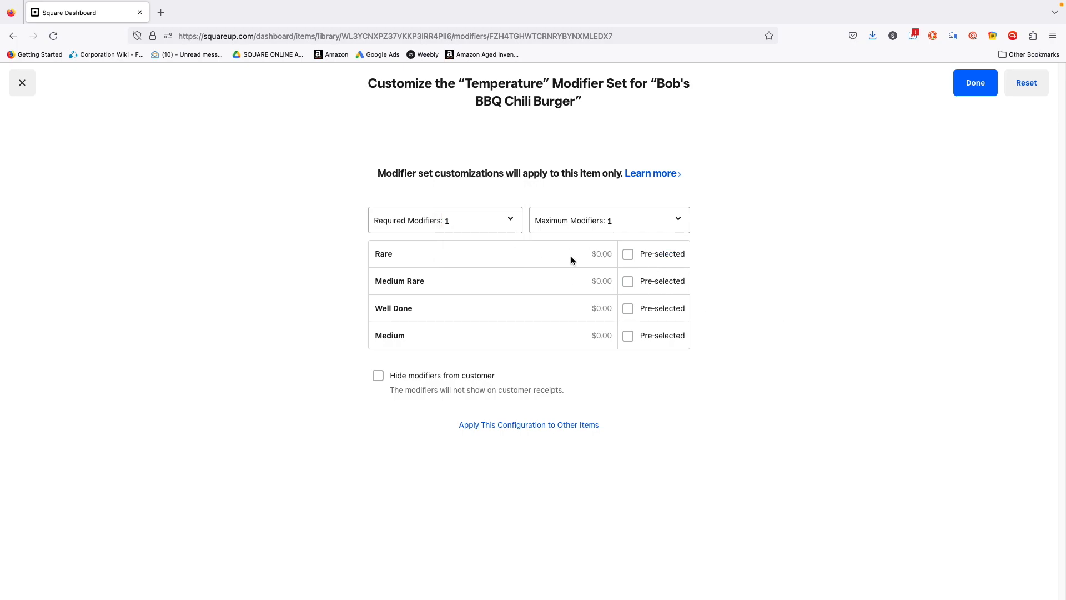
Step: Raise the Temperature set's maximum modifiers to 2 and mark Rare and Medium Rare as pre-selected
left_click(650, 256)
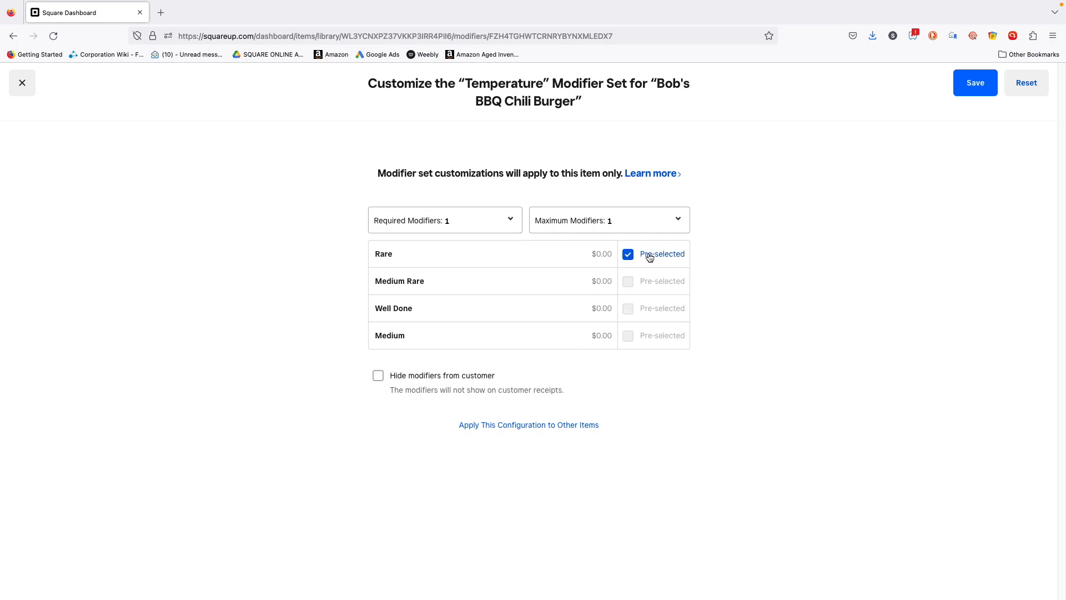
left_click(639, 224)
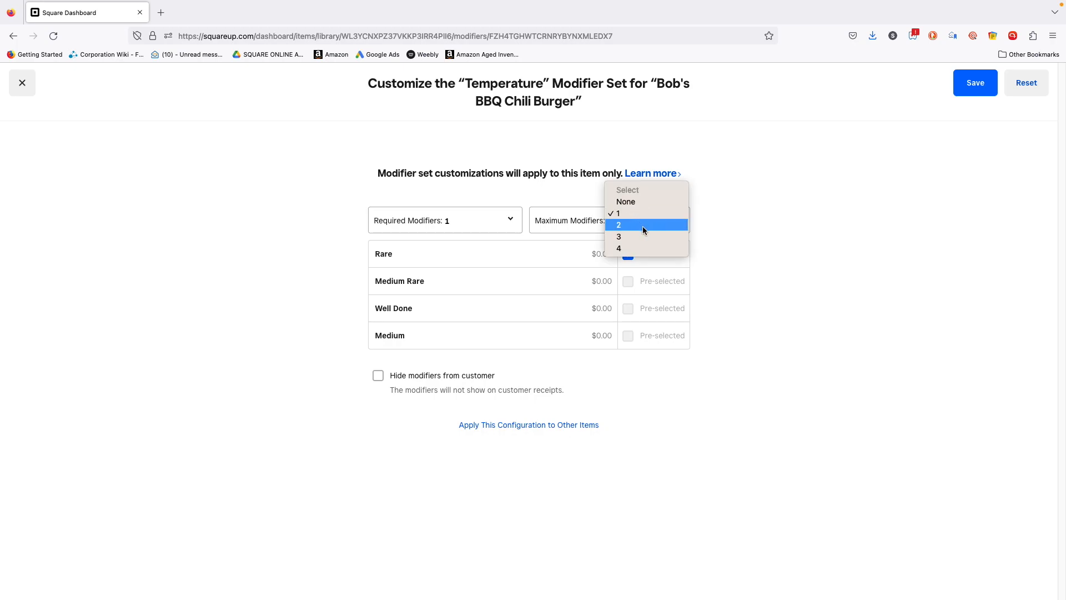
left_click(642, 226)
left_click(658, 282)
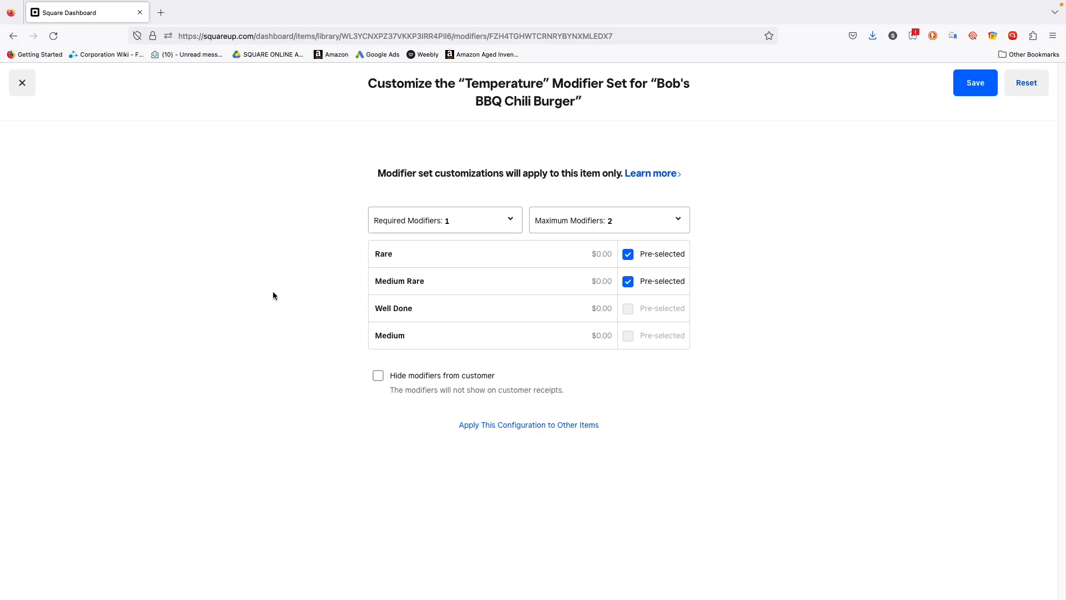
Step: Turn on hiding the Temperature modifiers from the customer and switch it back off
left_click(400, 380)
left_click(390, 373)
left_click(235, 392)
left_click(429, 382)
Step: Start applying this configuration to Amigos Burrito, Amigos Logo Hat and Amigos Logo Polo Shirt, and cancel the assignment
left_click(554, 426)
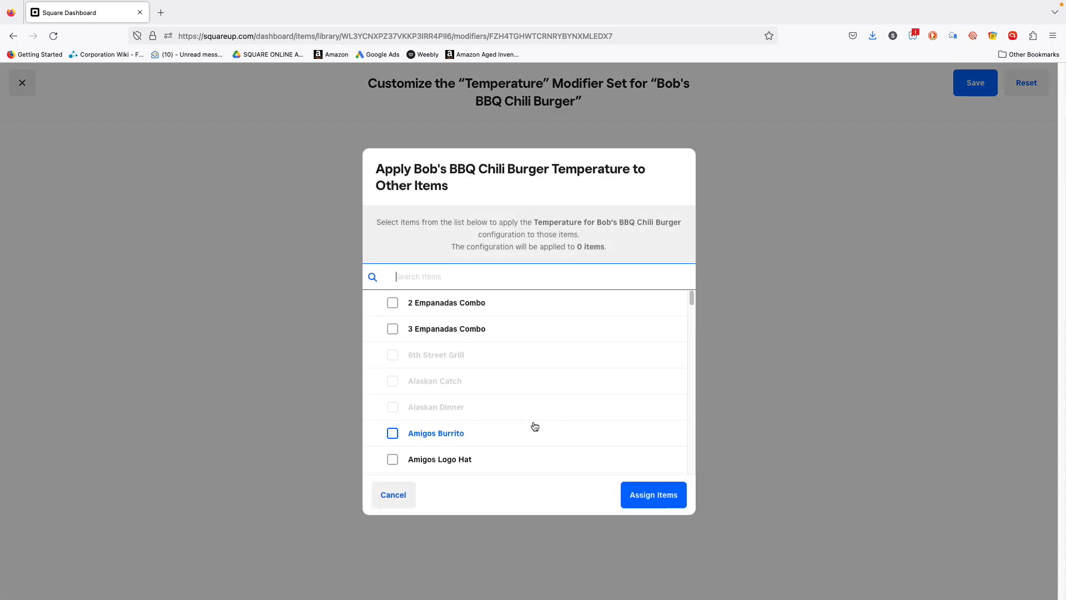
left_click(524, 432)
left_click(506, 462)
scroll(509, 412, "down", 2)
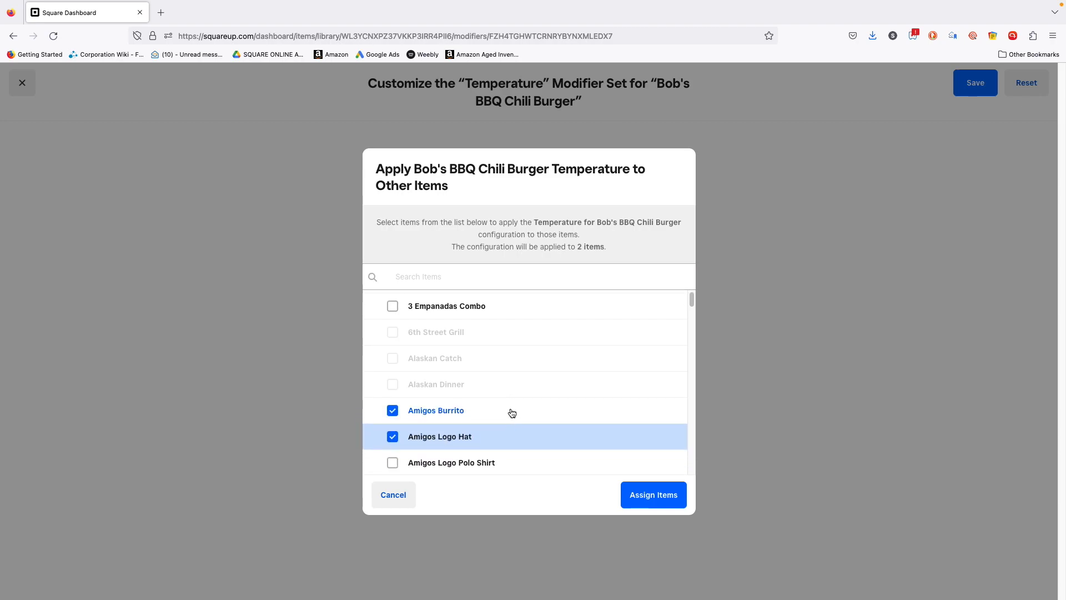
left_click(498, 443)
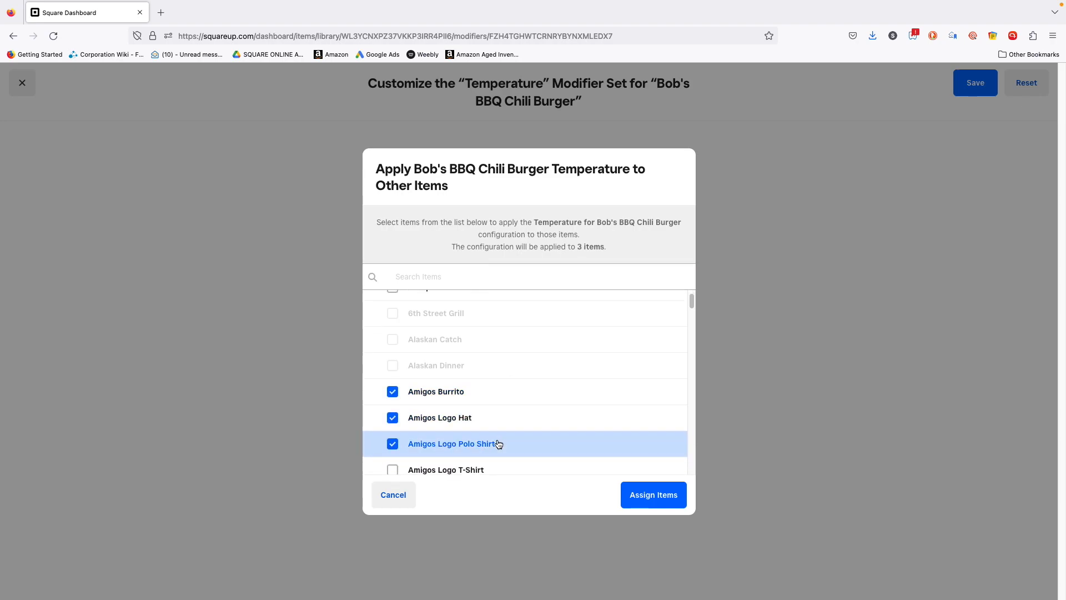
left_click(408, 496)
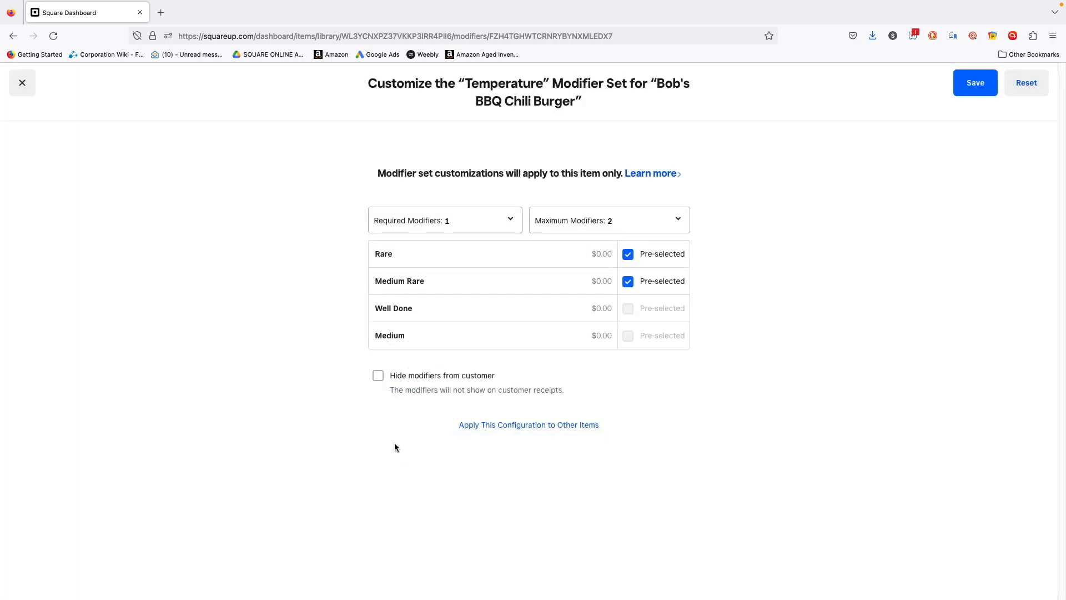
Step: Close the Temperature set customization without saving and return to the item's Custom Attributes section
left_click(22, 83)
left_click(662, 378)
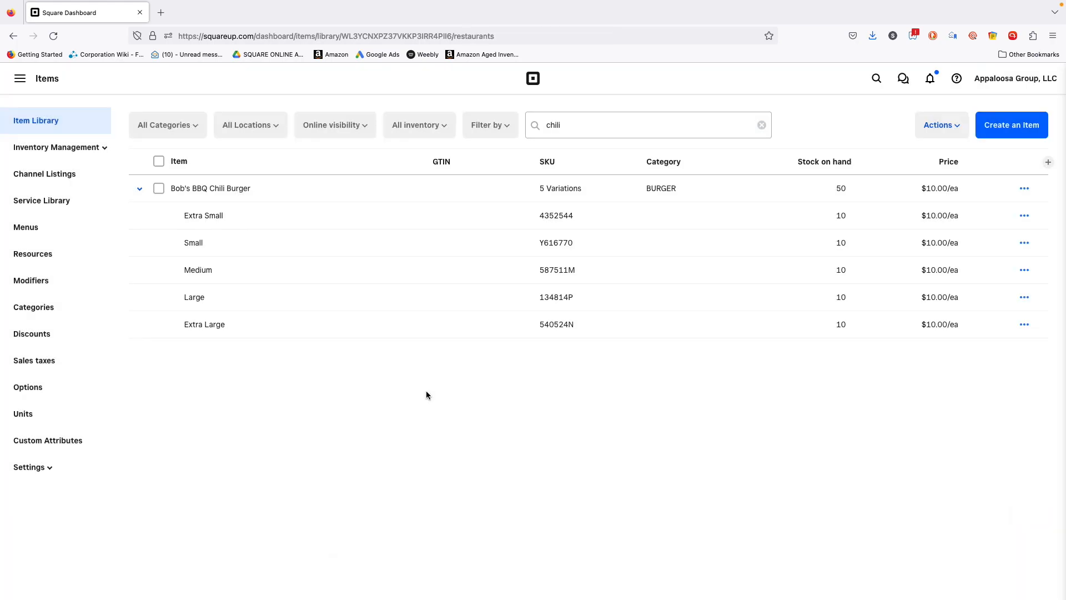
scroll(381, 372, "down", 15)
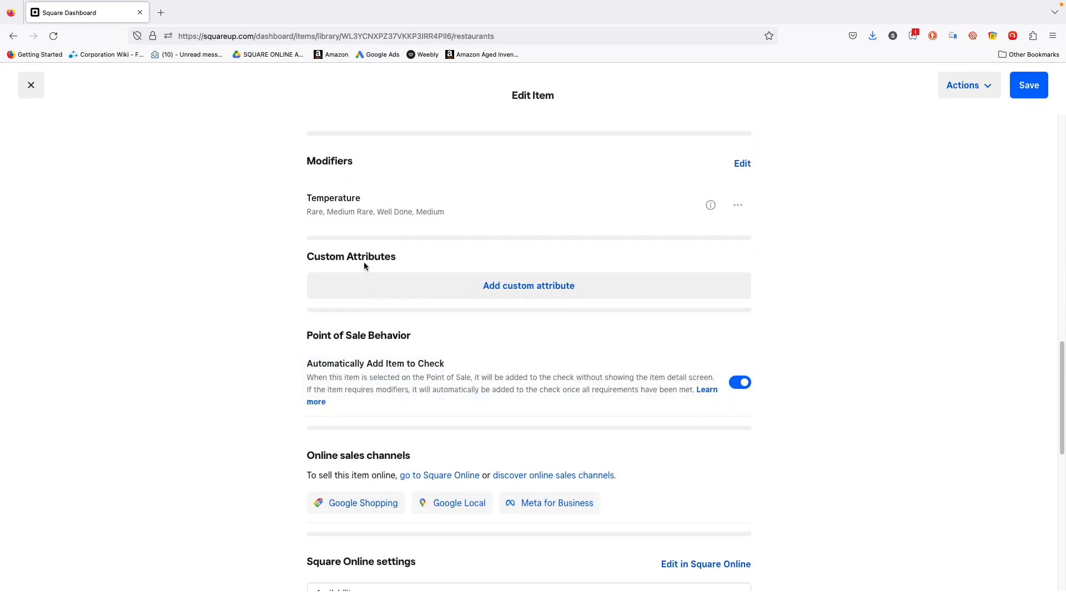
scroll(344, 189, "up", 1)
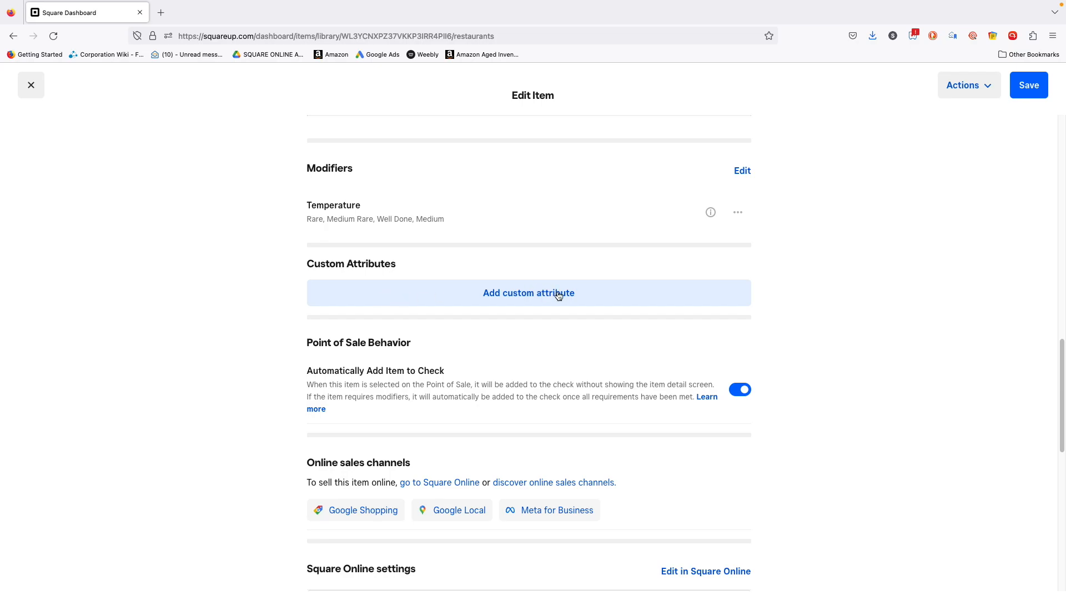
Step: Add the Type/Style custom attribute to the item with the value Diamond - Salt and Pepper
scroll(558, 292, "up", 7)
scroll(558, 292, "up", 1)
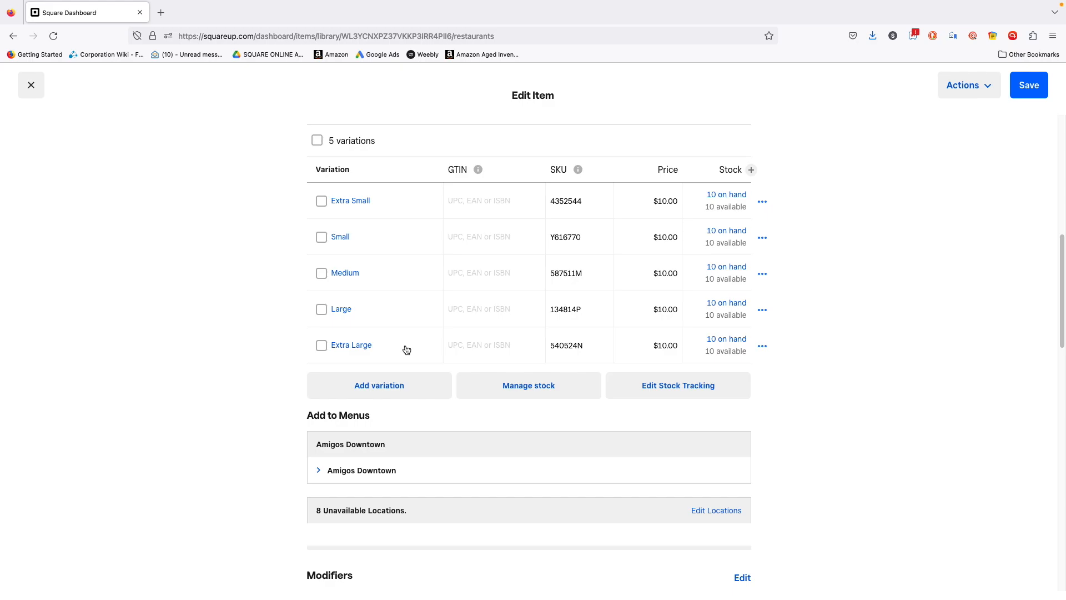
scroll(407, 348, "down", 8)
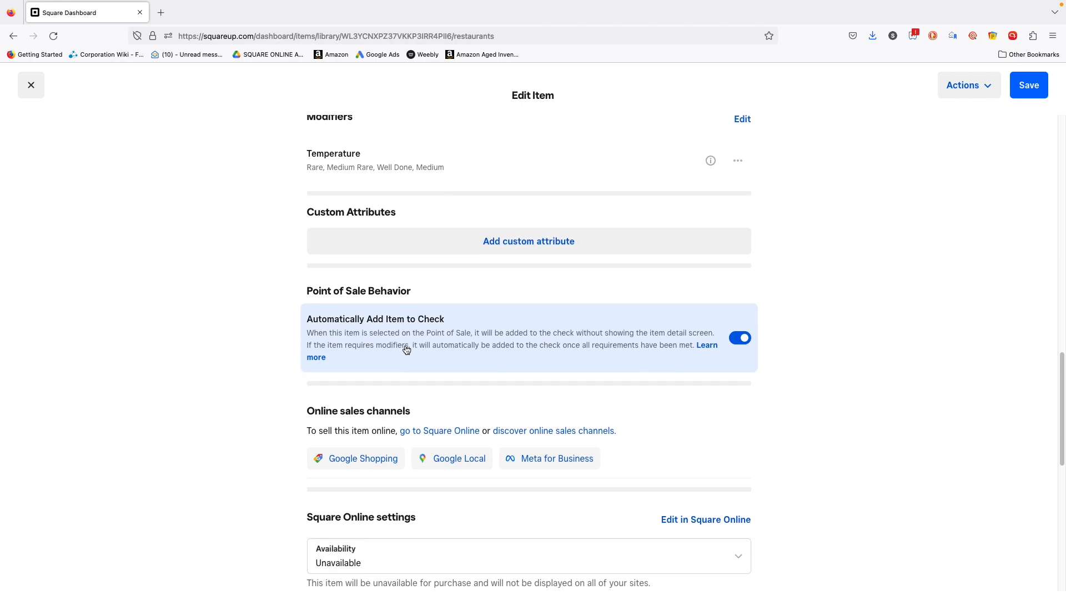
scroll(407, 348, "up", 2)
left_click(423, 342)
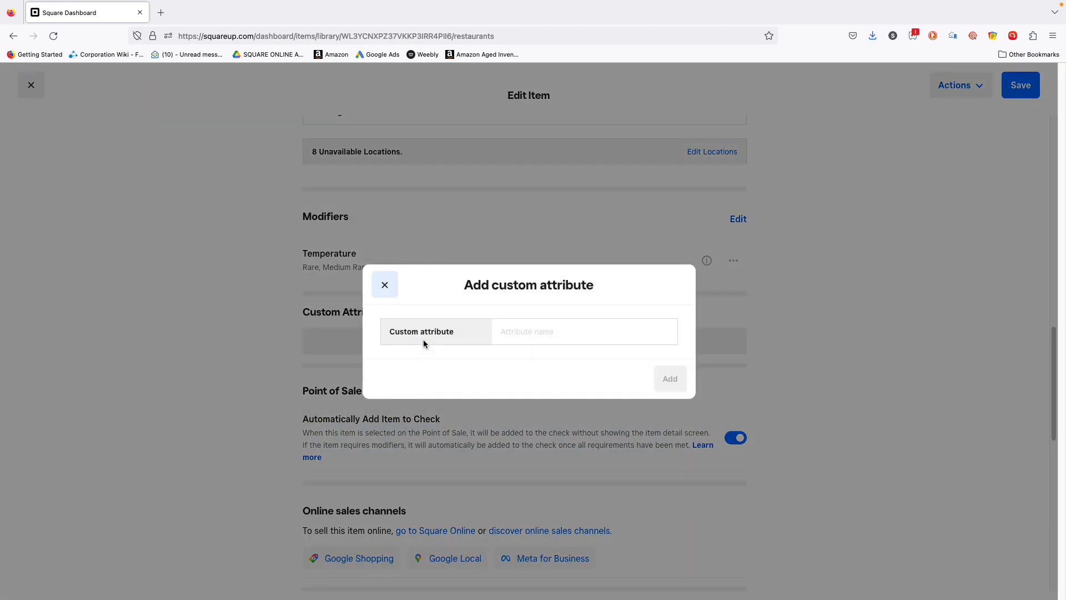
left_click(535, 336)
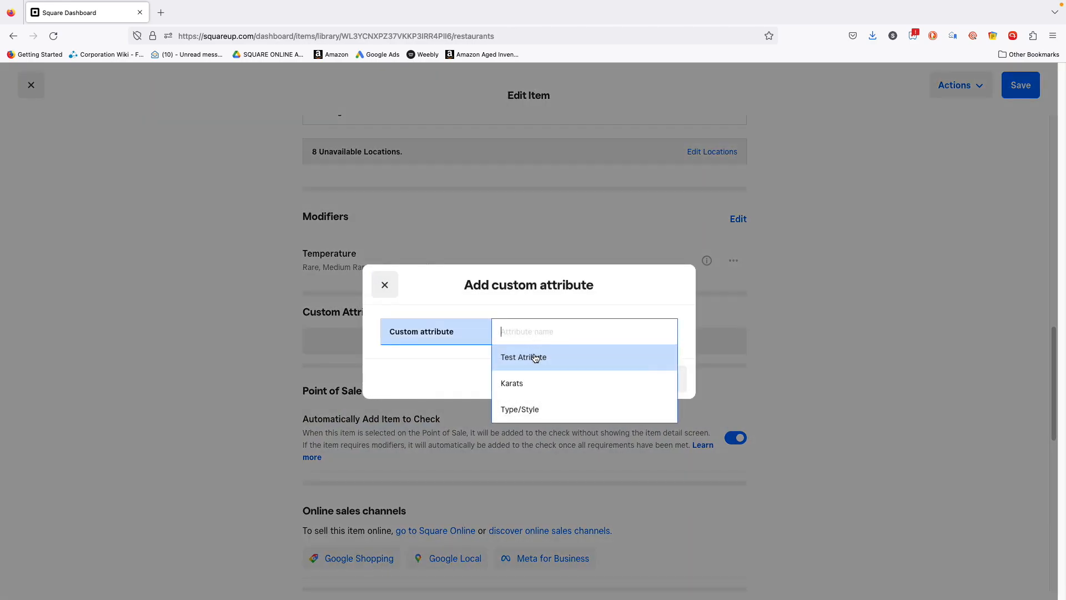
left_click(532, 409)
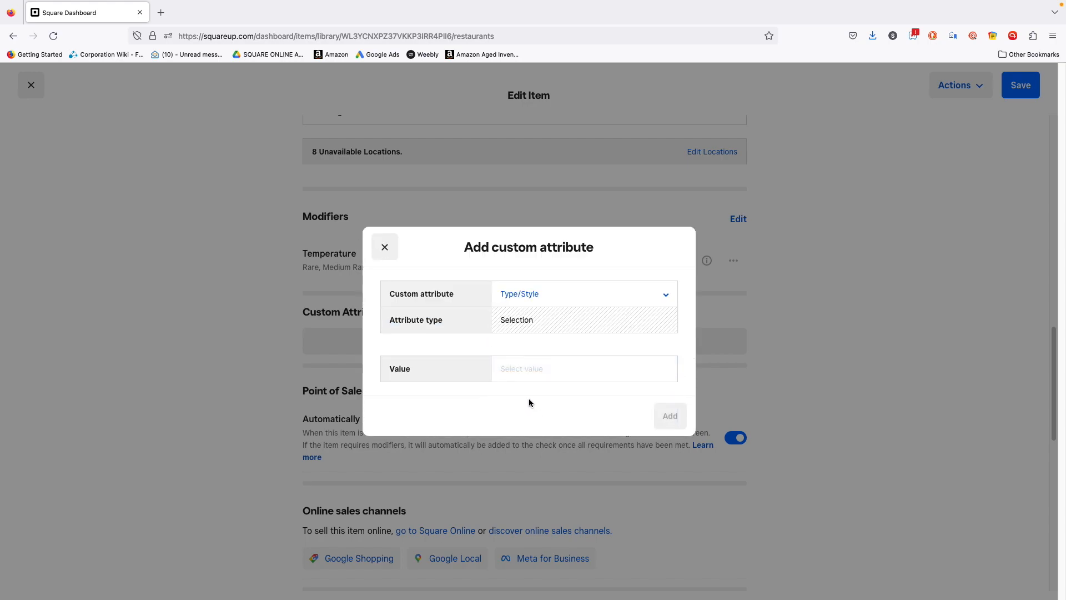
left_click(531, 369)
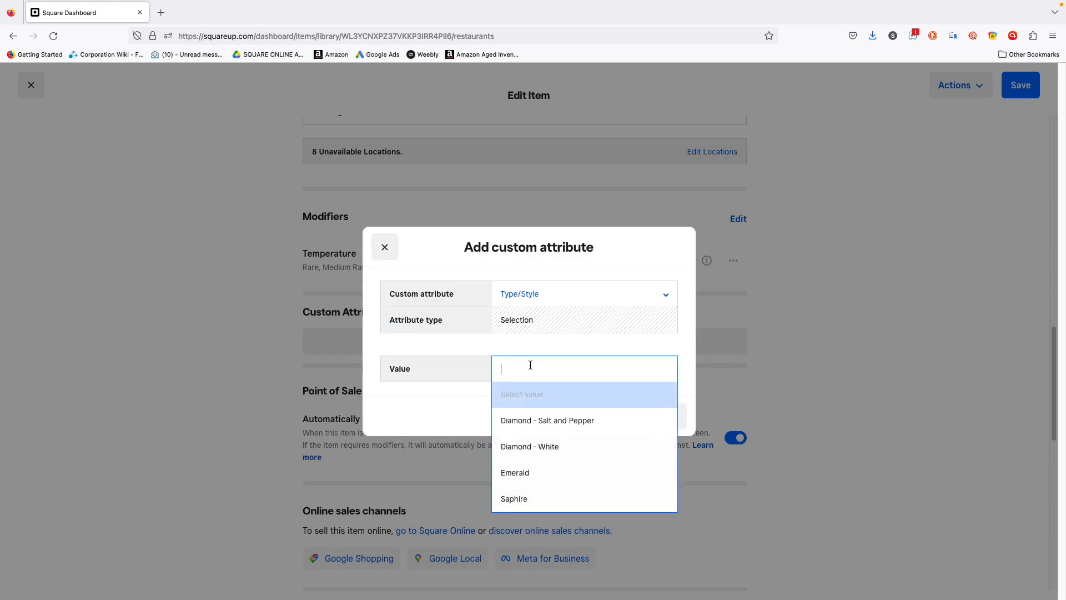
left_click(517, 423)
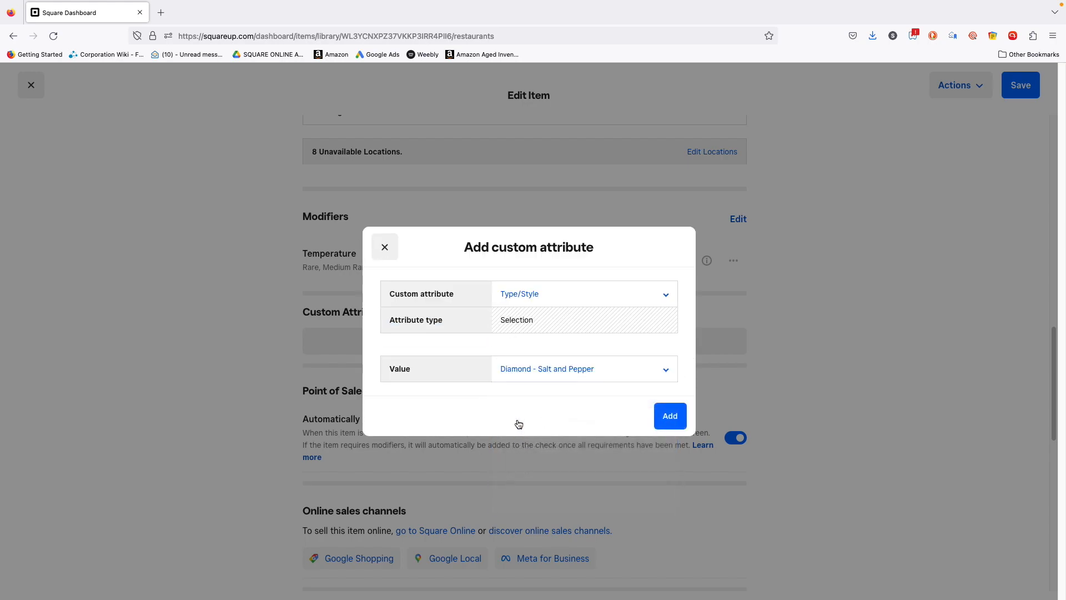
left_click(668, 417)
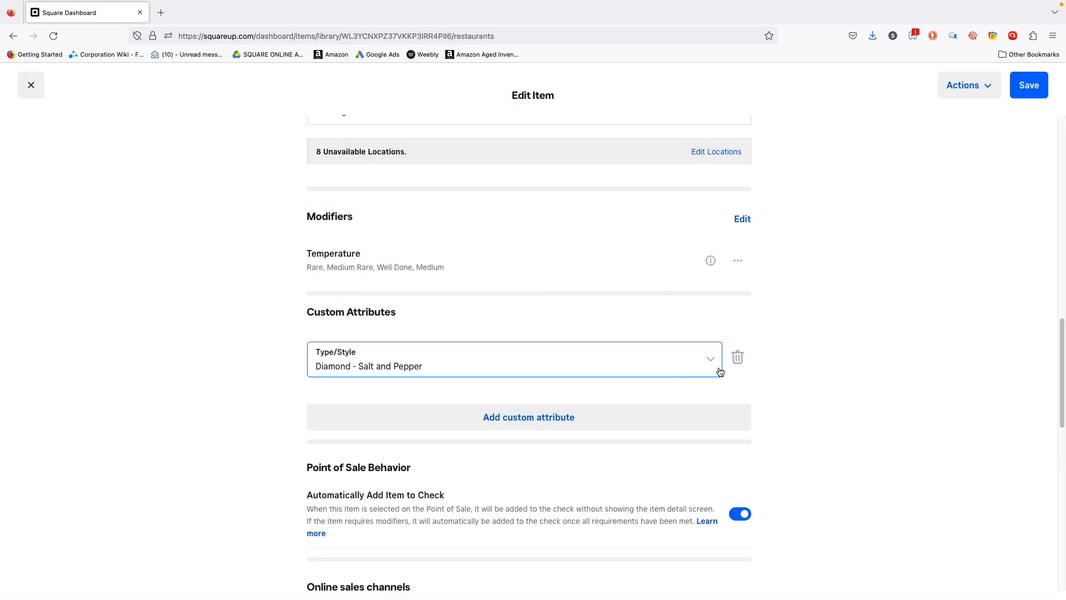
Step: Cancel adding a second custom attribute and remove the Type/Style attribute from the item
left_click(440, 418)
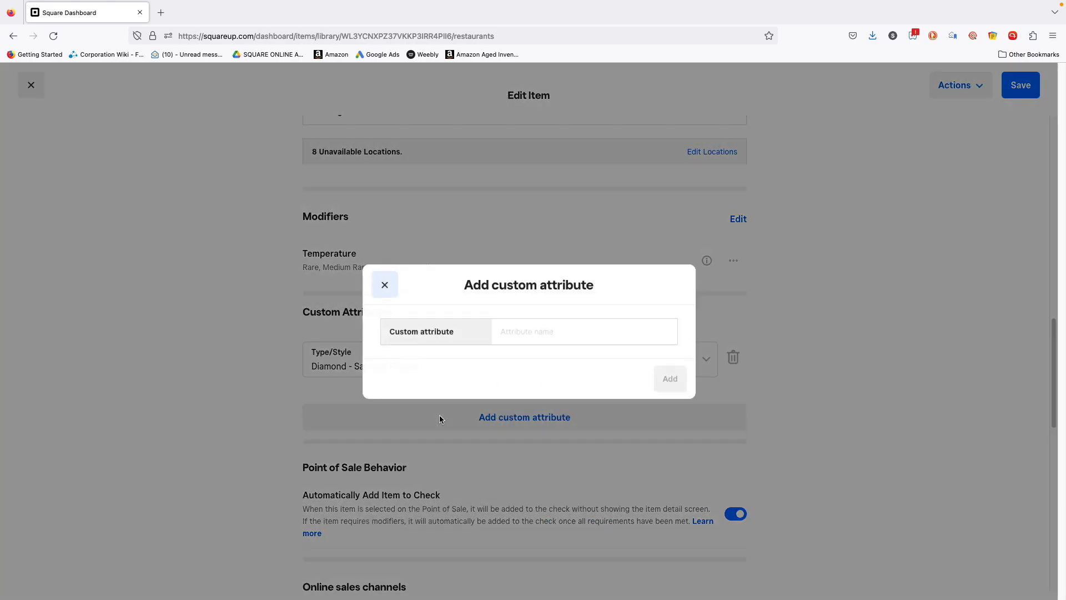
left_click(515, 343)
left_click(467, 360)
left_click(385, 286)
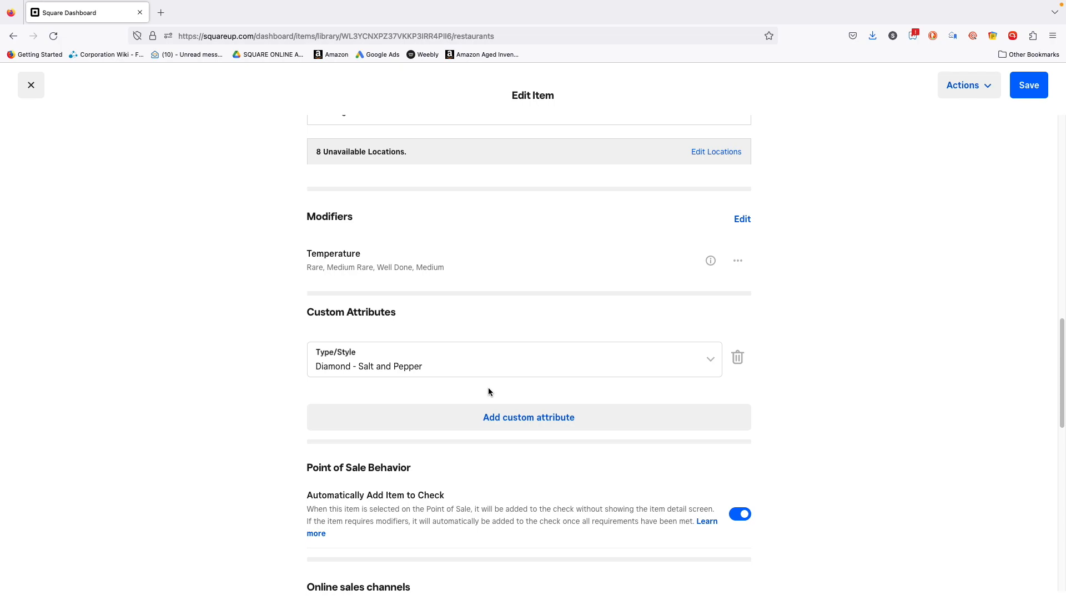
left_click(738, 357)
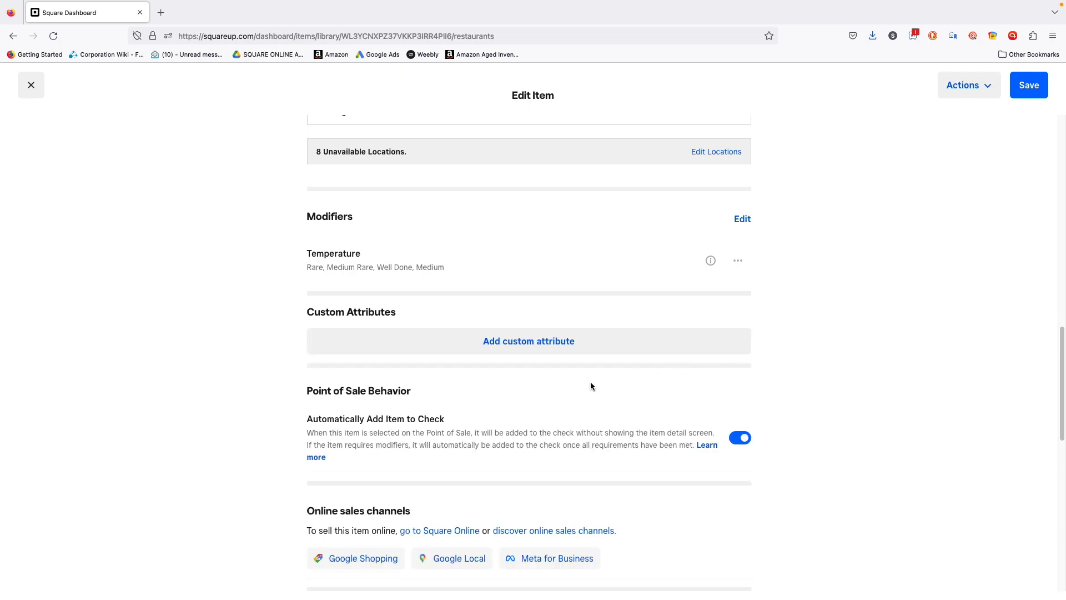
Step: Switch Automatically Add Item to Check off and back on in the item's point of sale behavior
scroll(516, 400, "down", 9)
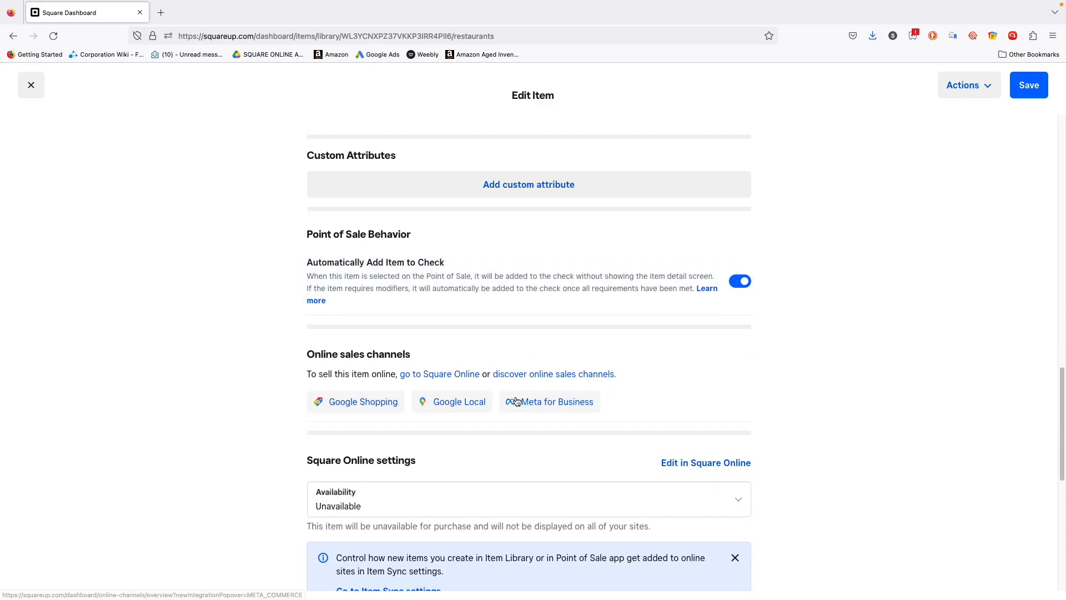
scroll(516, 400, "up", 8)
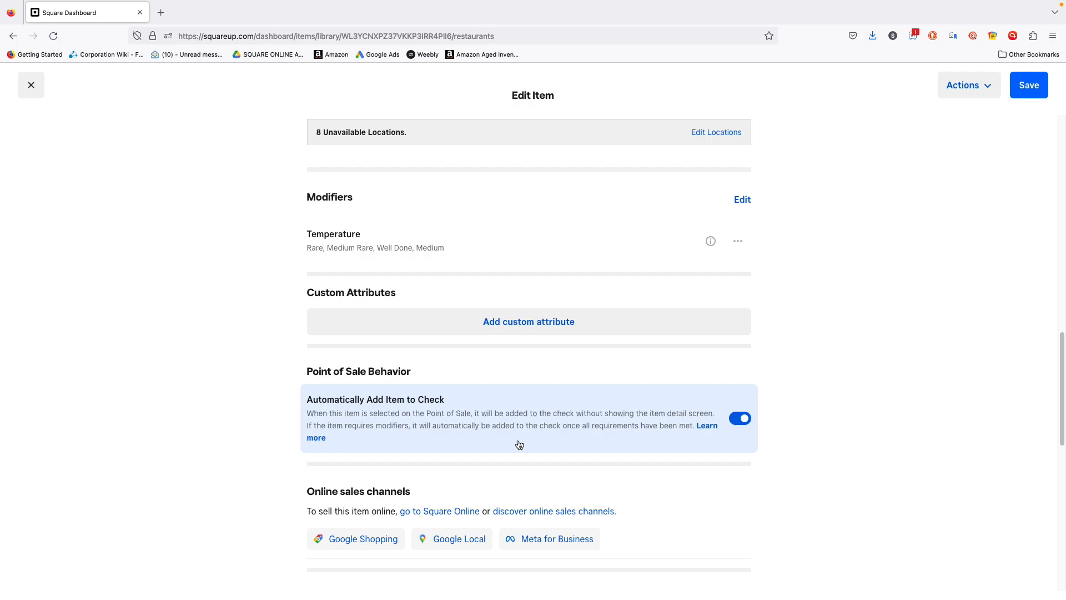
left_click(519, 445)
left_click(520, 445)
Step: Examine the Availability options in the item's Square Online settings without changing the selection
scroll(522, 445, "down", 3)
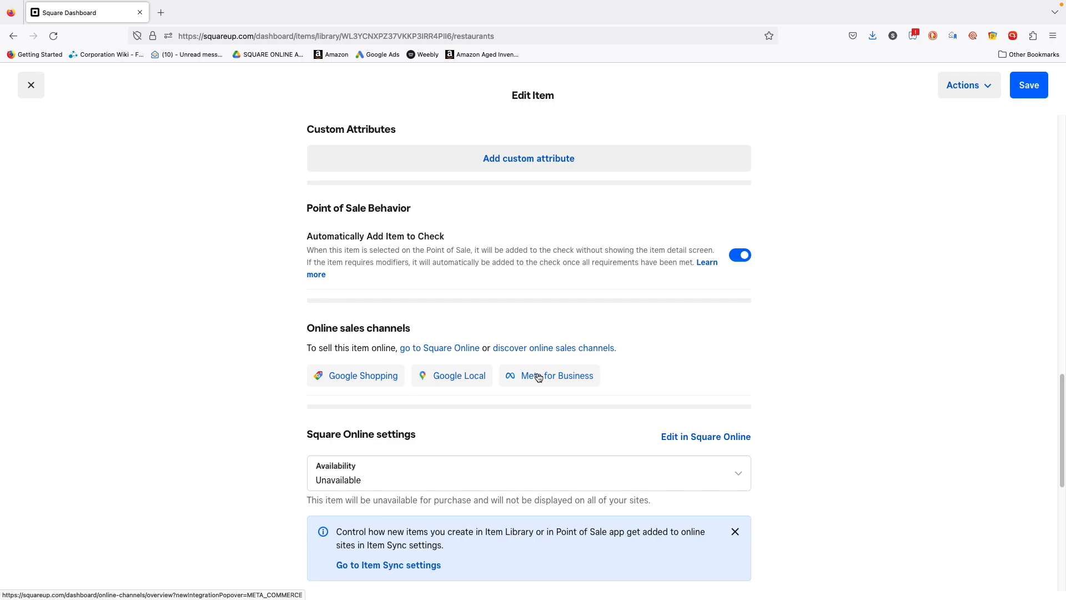
scroll(539, 407, "down", 3)
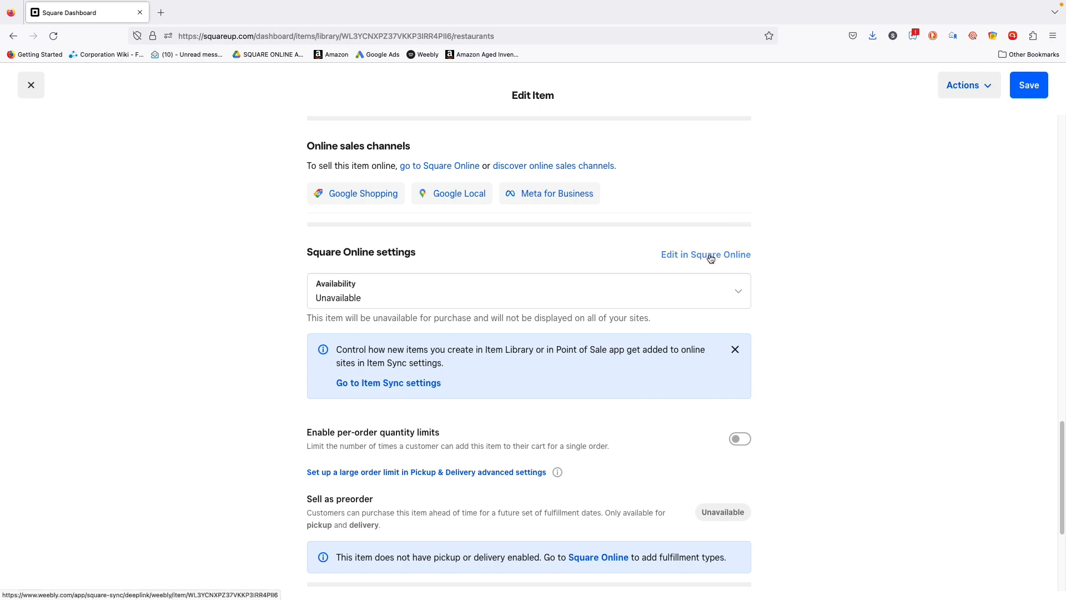
left_click(522, 298)
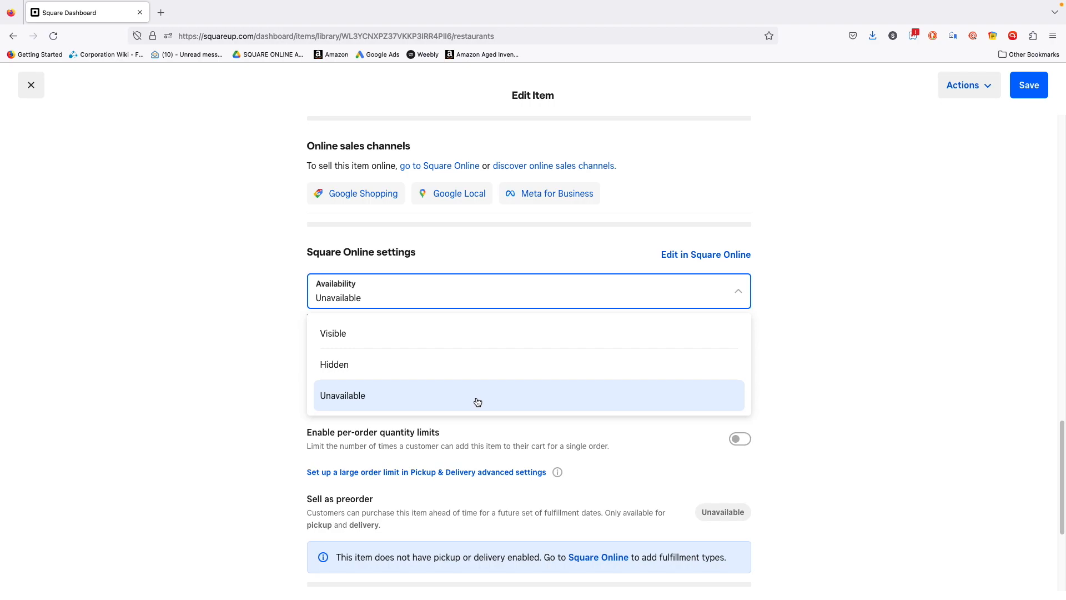
left_click(264, 375)
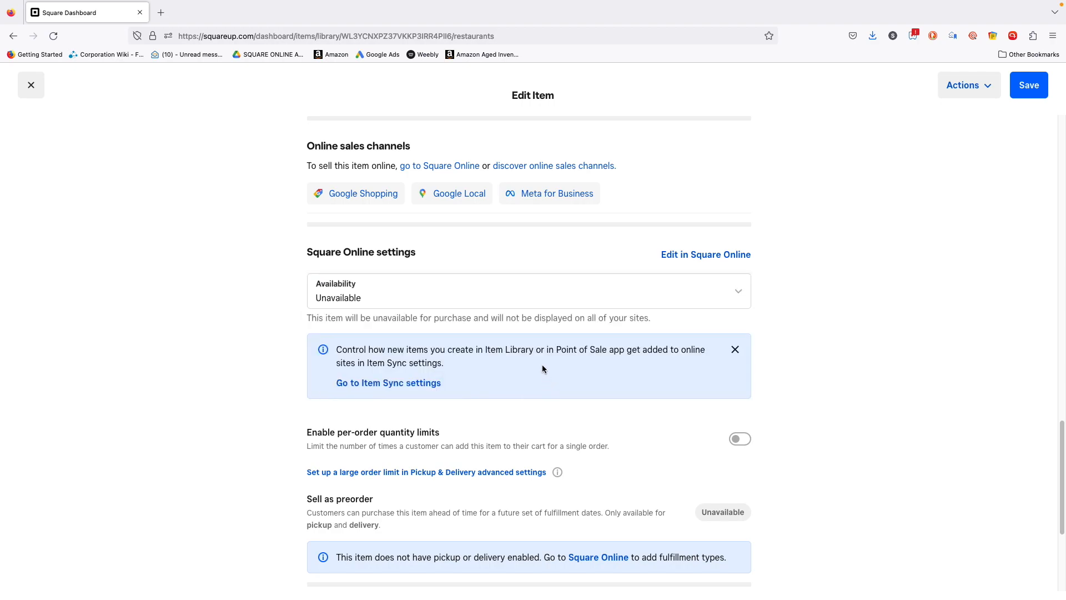
scroll(542, 369, "down", 2)
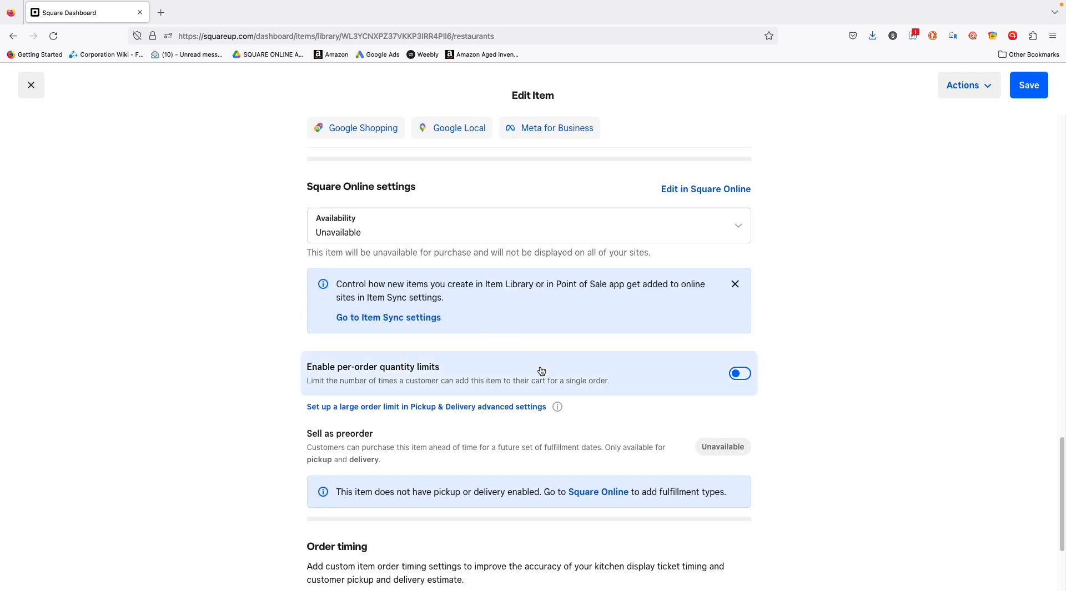
left_click(474, 233)
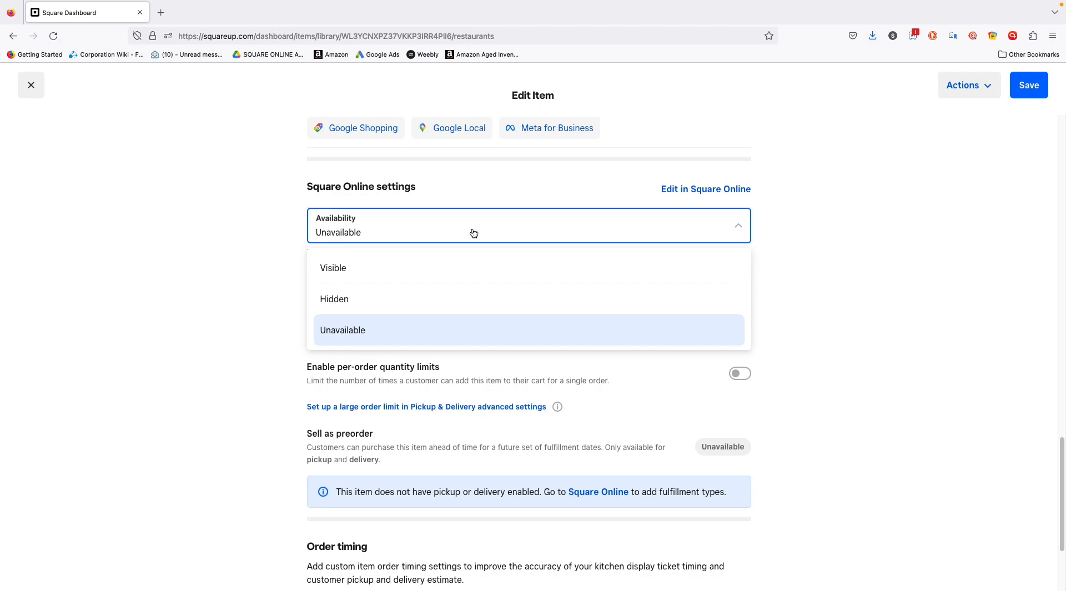
left_click(266, 253)
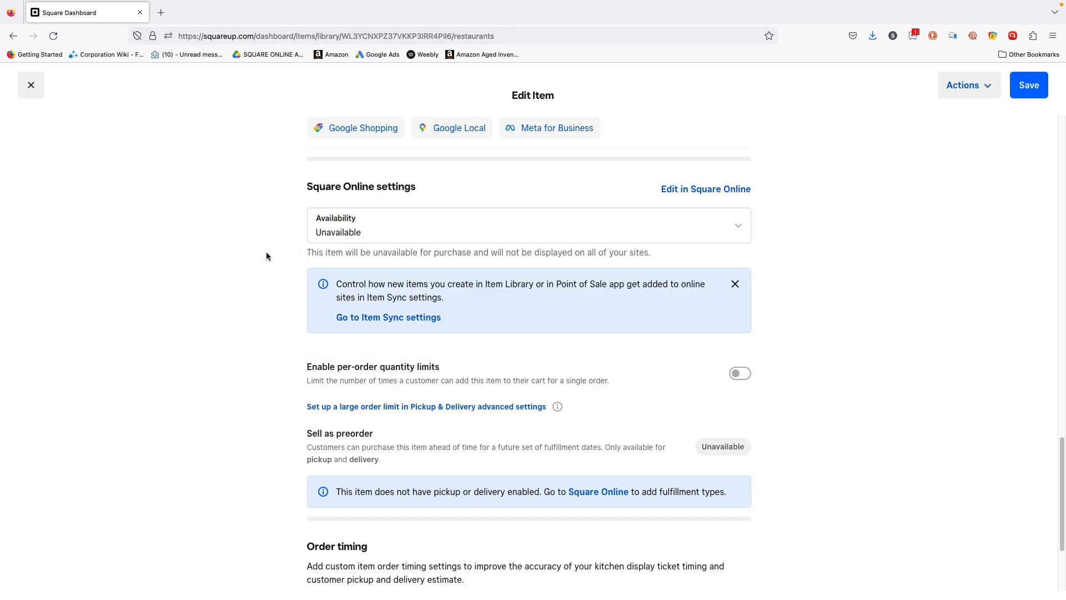
Step: Enable per-order quantity limits with a per-order limit of 2, and switch the limits back off
scroll(267, 294, "down", 2)
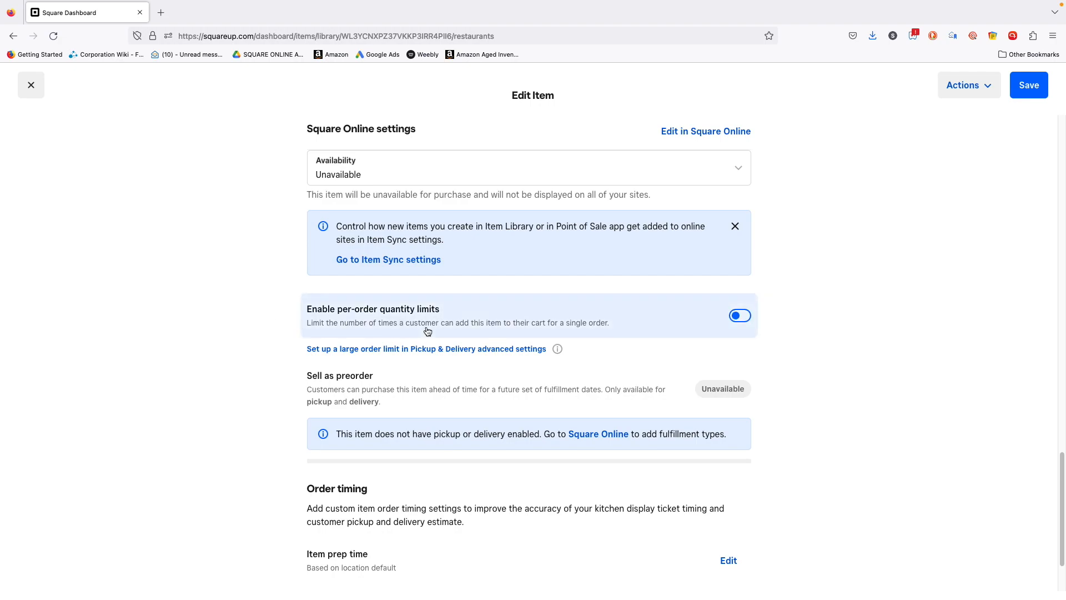
left_click(652, 317)
left_click(617, 366)
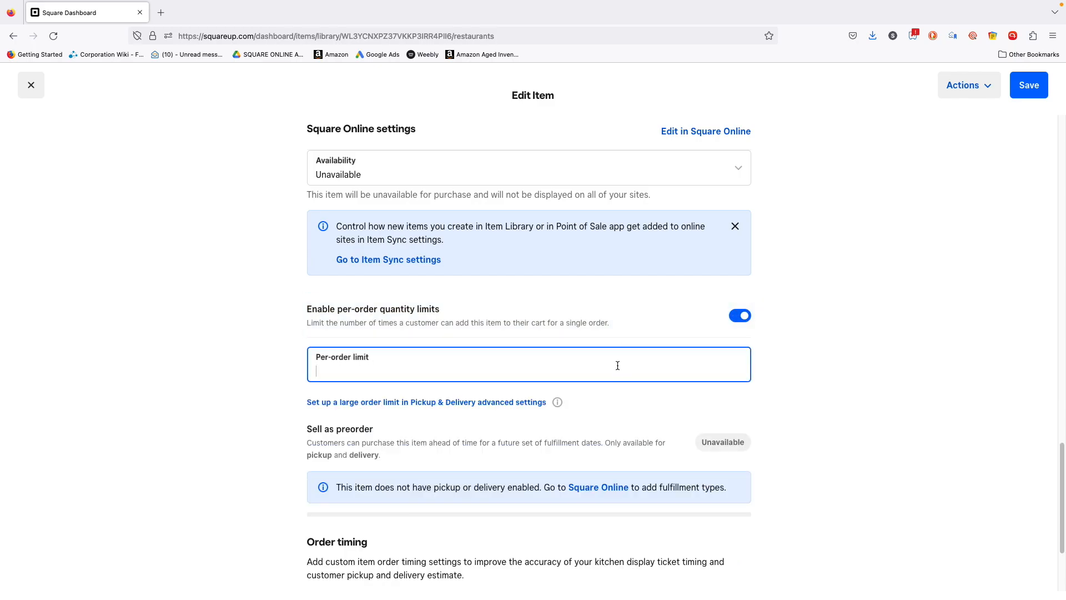
type("2")
left_click(624, 331)
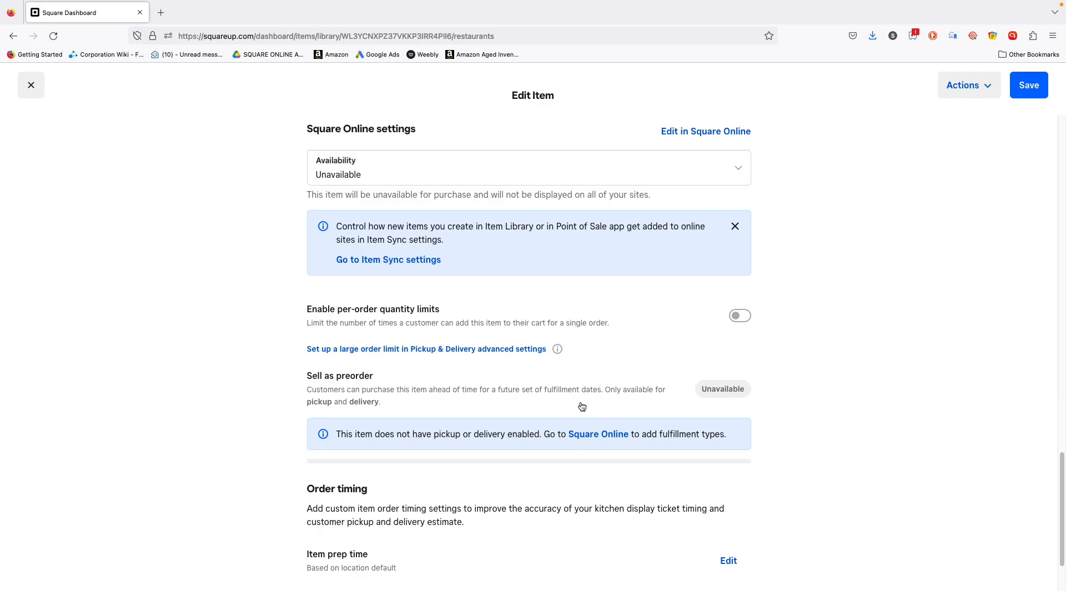
Step: Set the custom item prep time to 20 minutes in the item's order timing
scroll(529, 467, "down", 3)
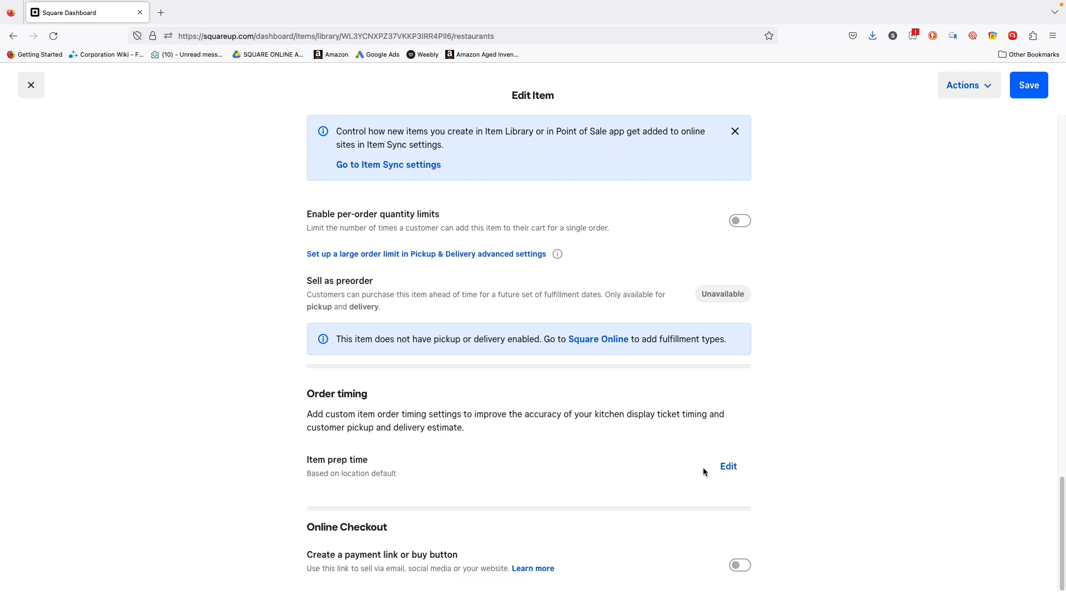
left_click(731, 468)
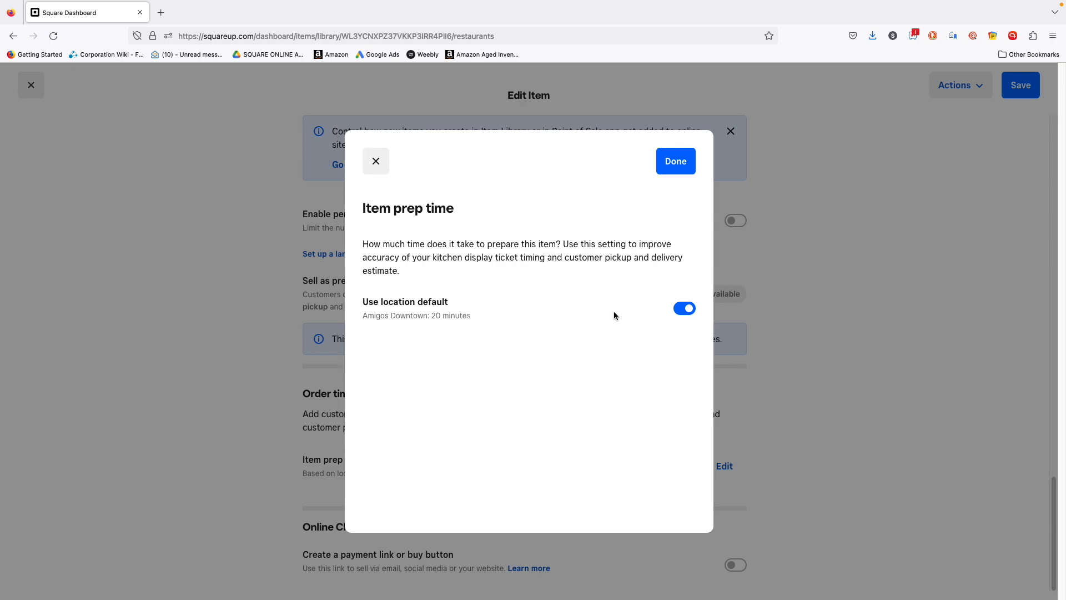
left_click(684, 308)
left_click(555, 383)
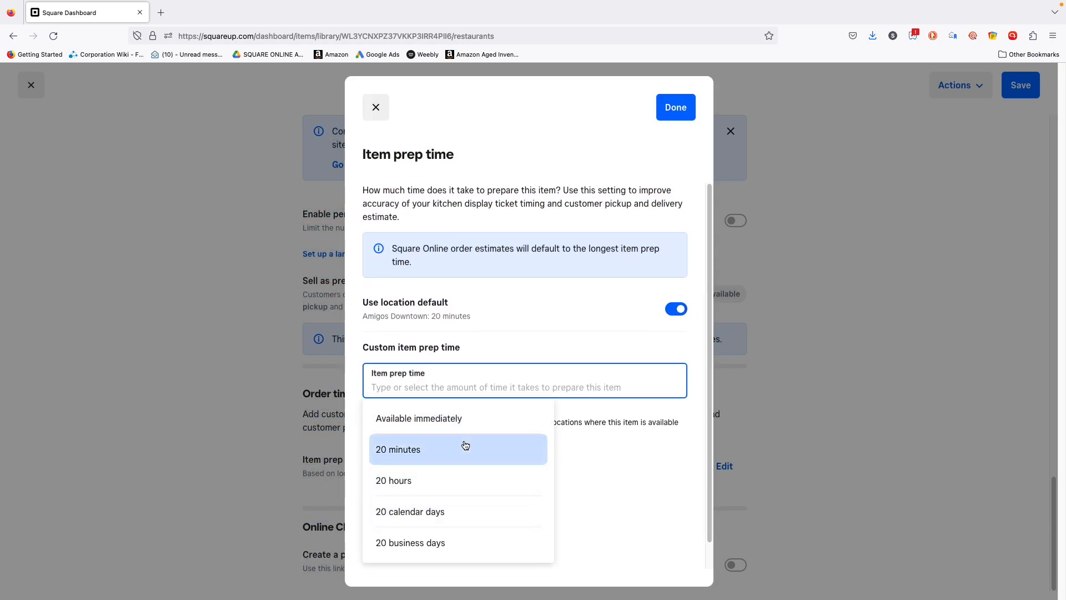
left_click(464, 420)
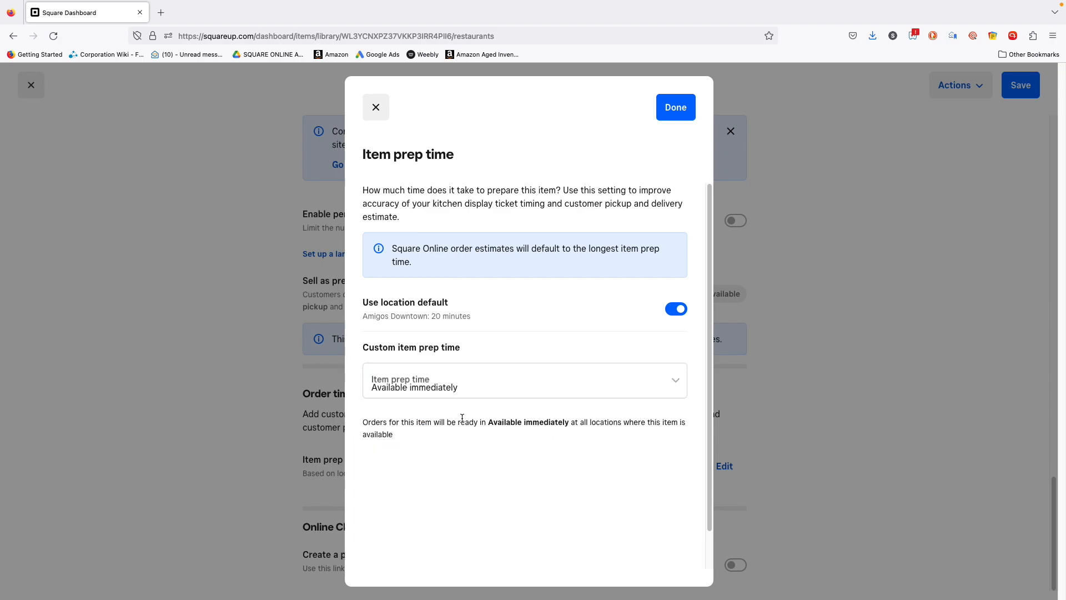
left_click(452, 388)
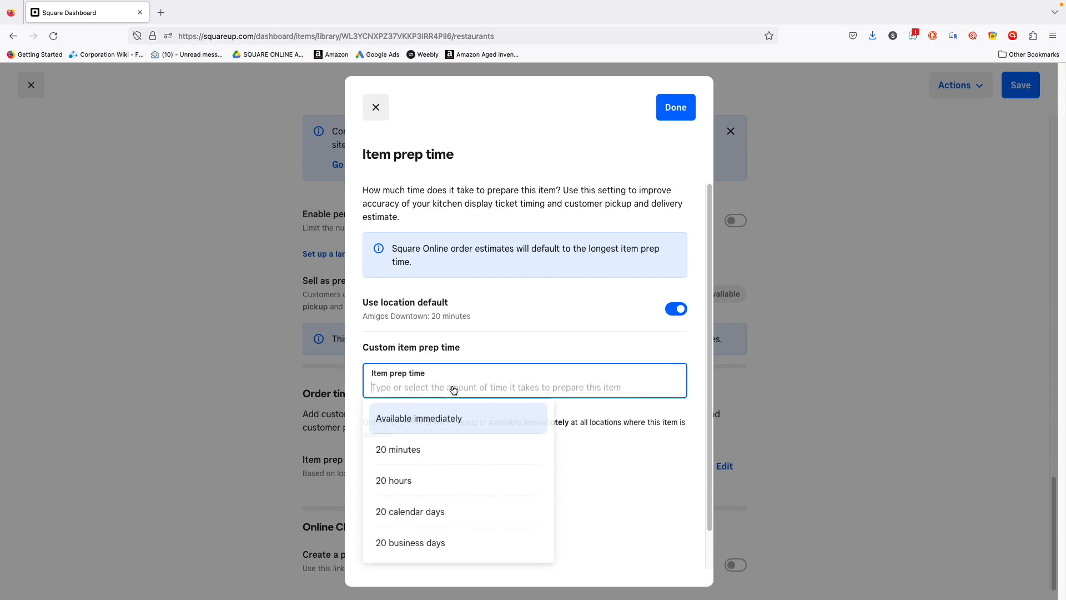
left_click(447, 449)
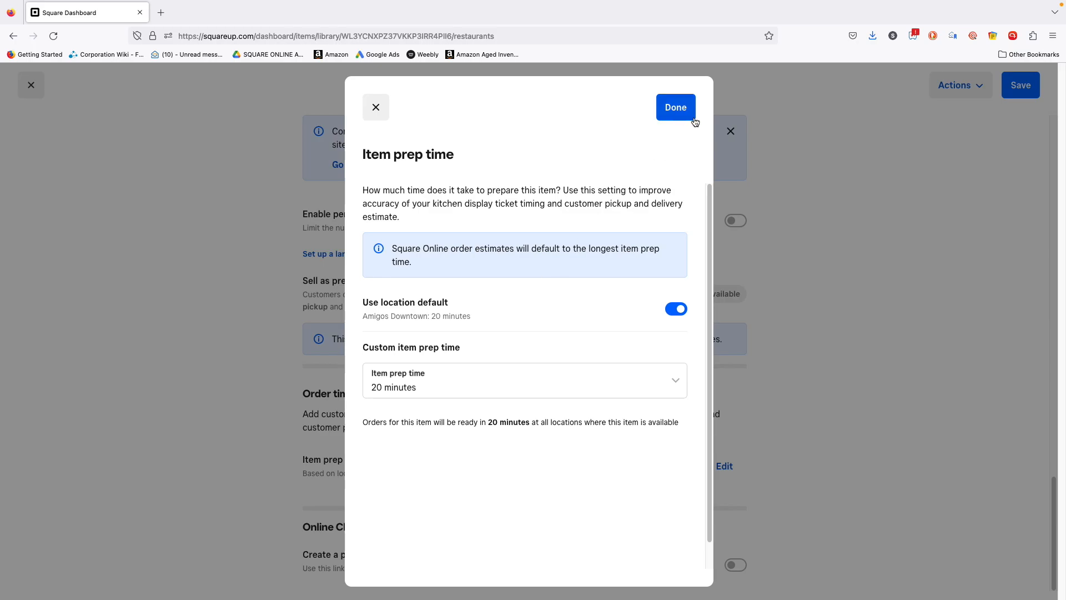
left_click(676, 108)
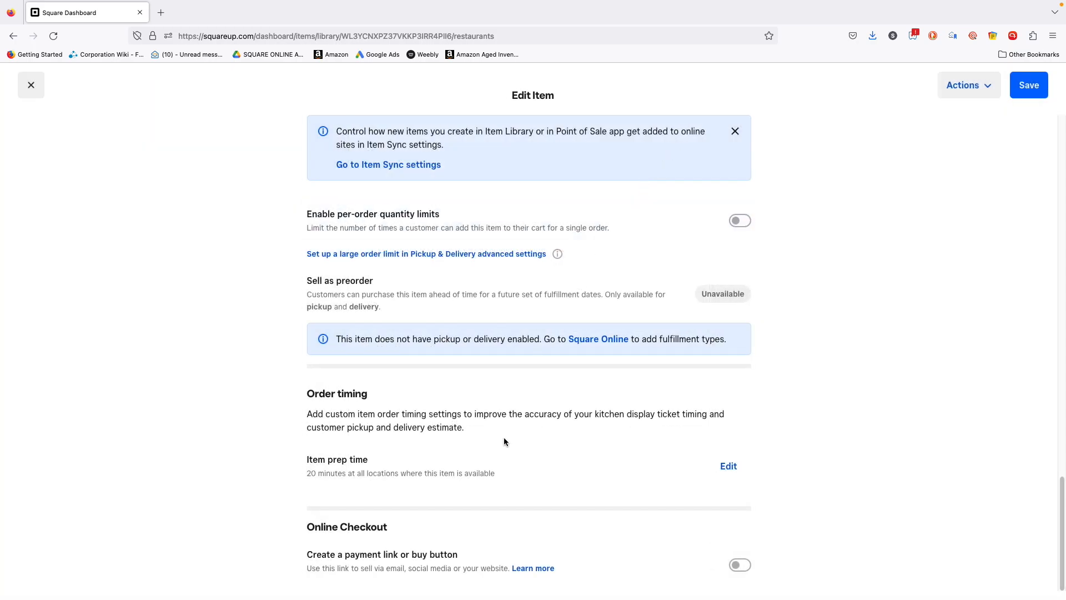
left_click(639, 567)
left_click(638, 567)
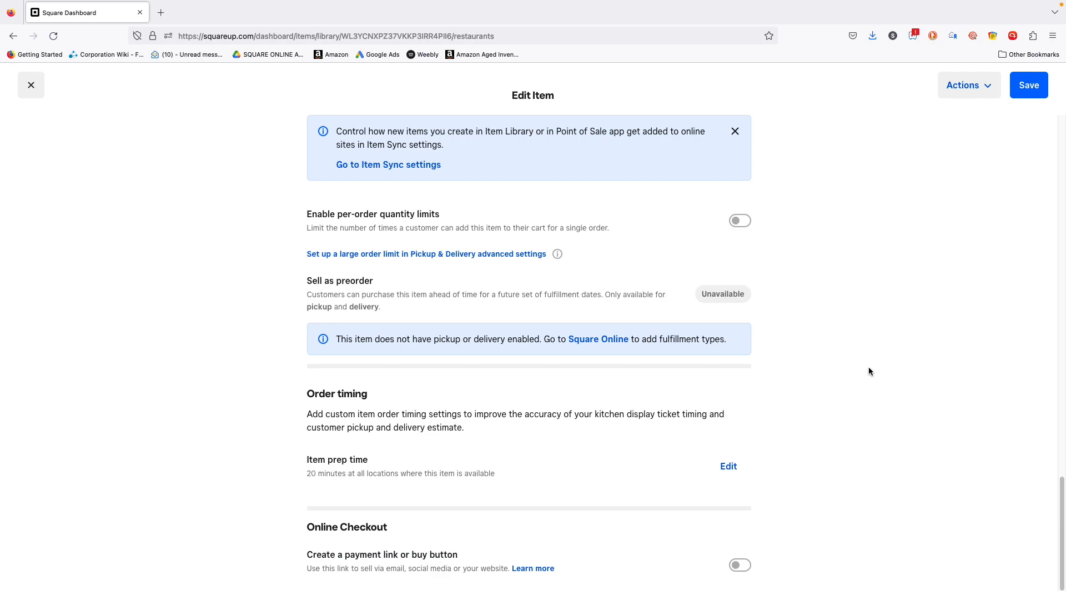
Step: View the item's stock history, check its location, adjustment type and variation filters, and close it
left_click(973, 91)
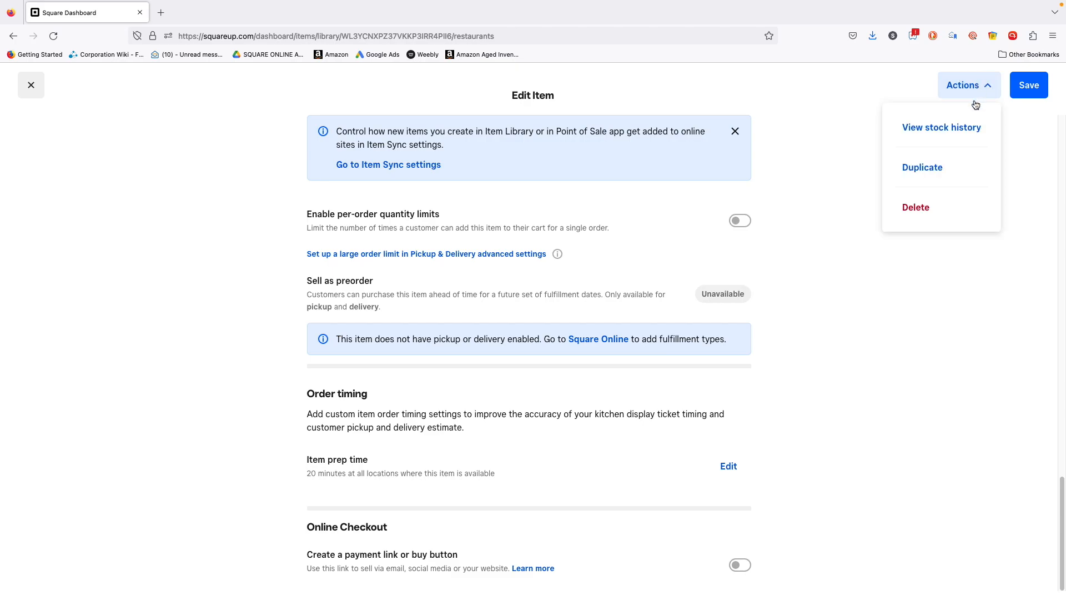
left_click(956, 129)
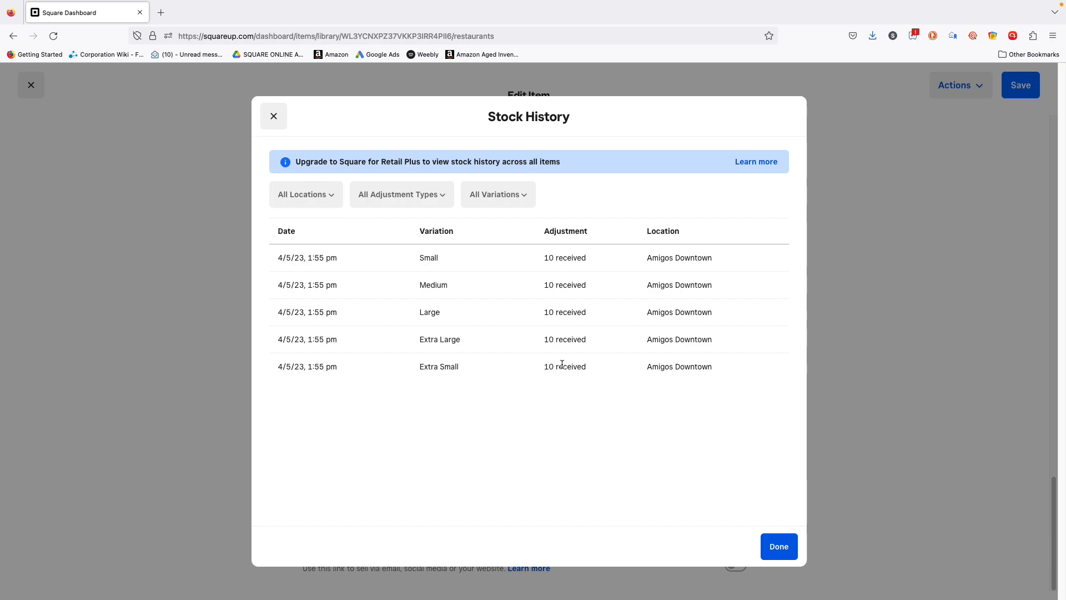
left_click(326, 197)
scroll(332, 299, "down", 3)
scroll(332, 299, "up", 3)
left_click(428, 472)
left_click(407, 197)
left_click(407, 197)
left_click(484, 200)
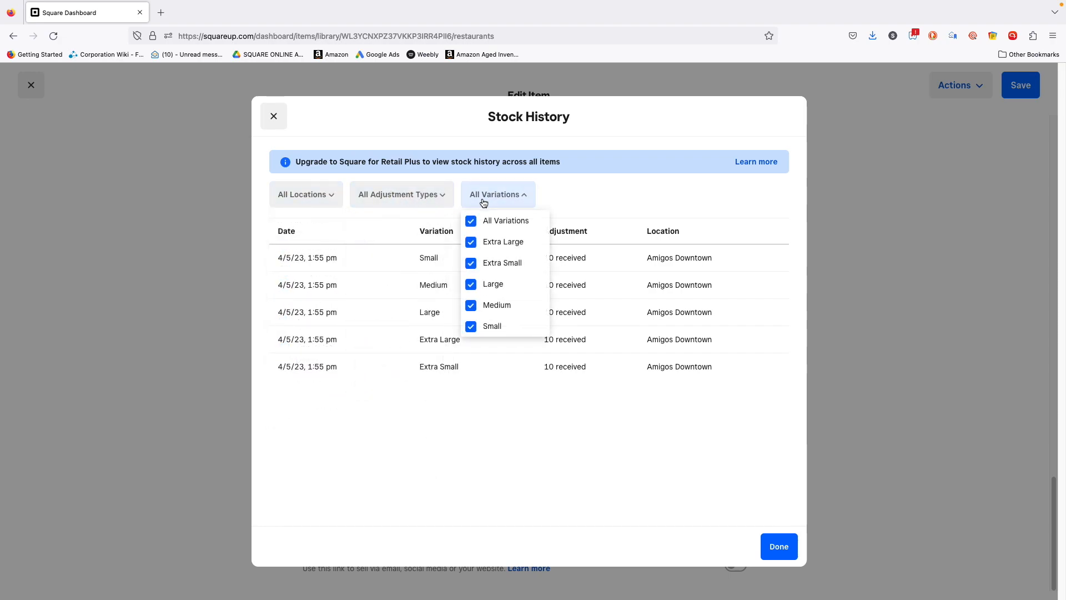
left_click(484, 201)
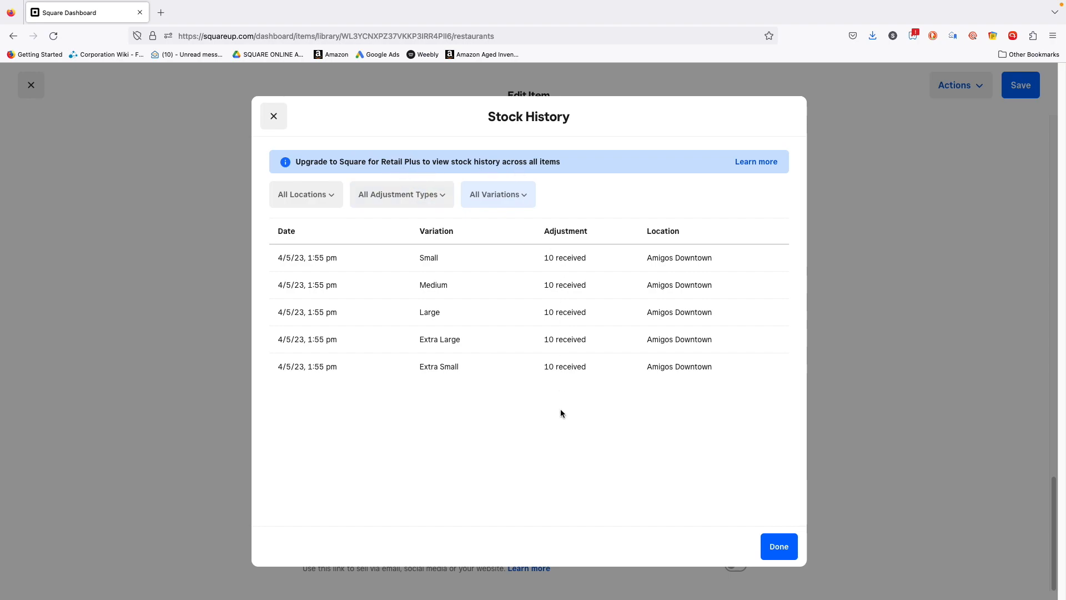
left_click(779, 546)
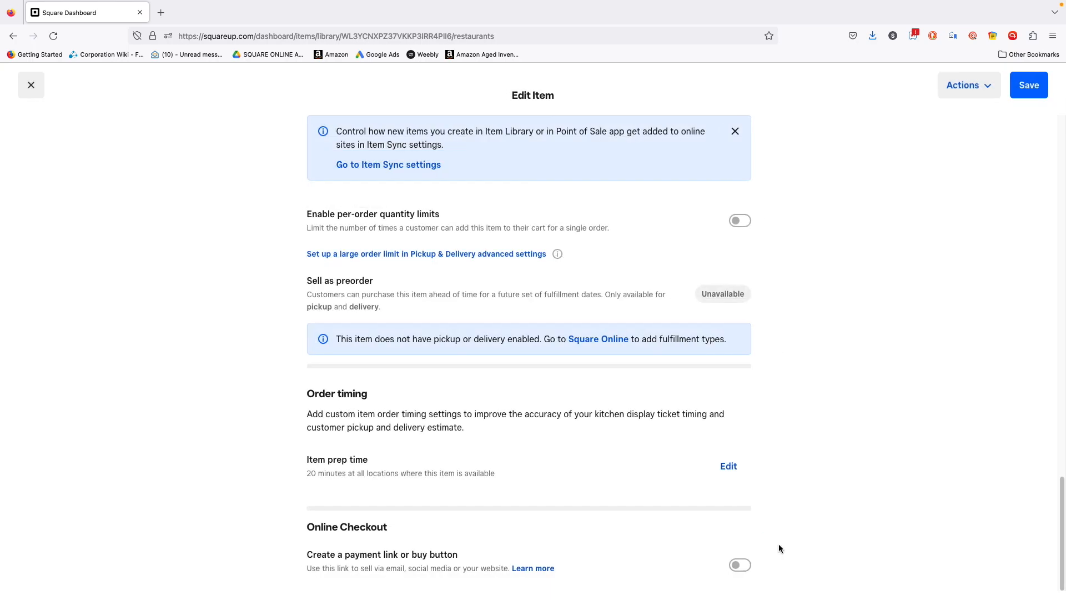
Step: Review the item's available actions and save the item to the library
left_click(989, 89)
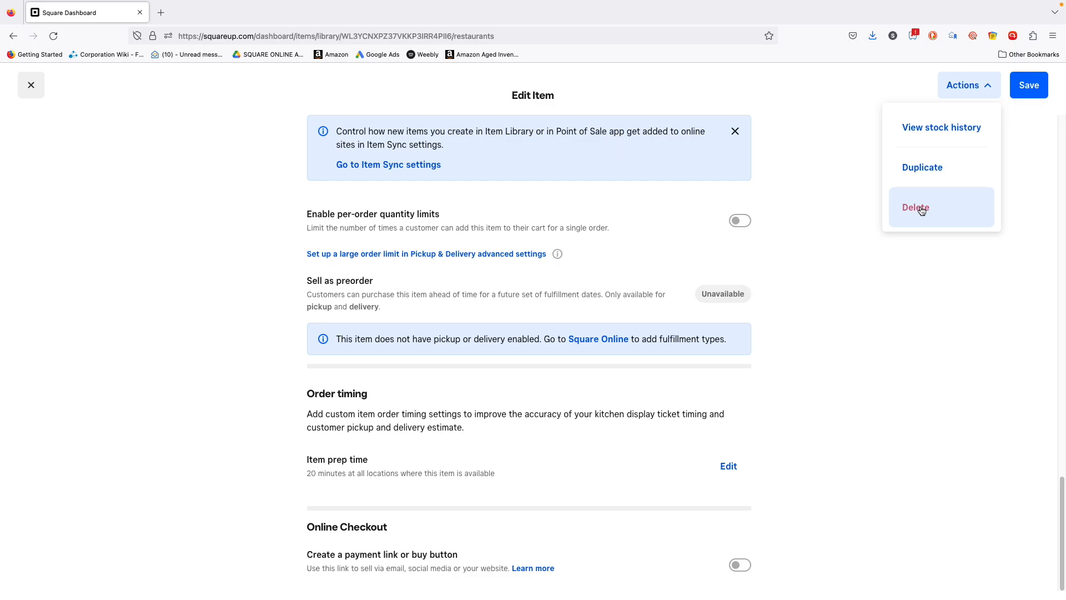
left_click(911, 279)
scroll(911, 279, "up", 5)
scroll(911, 284, "up", 10)
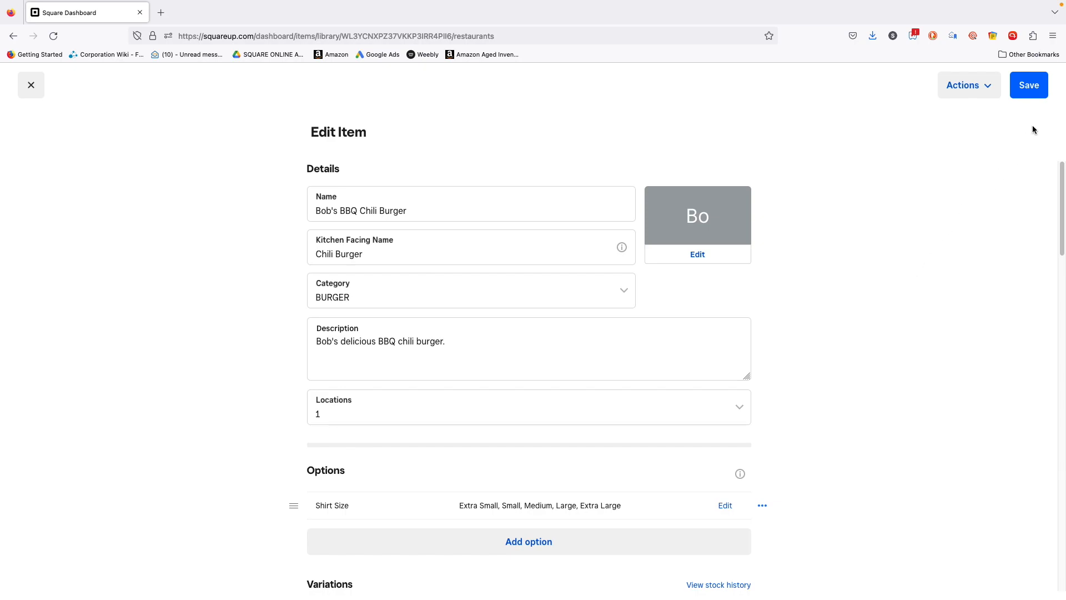
left_click(1033, 91)
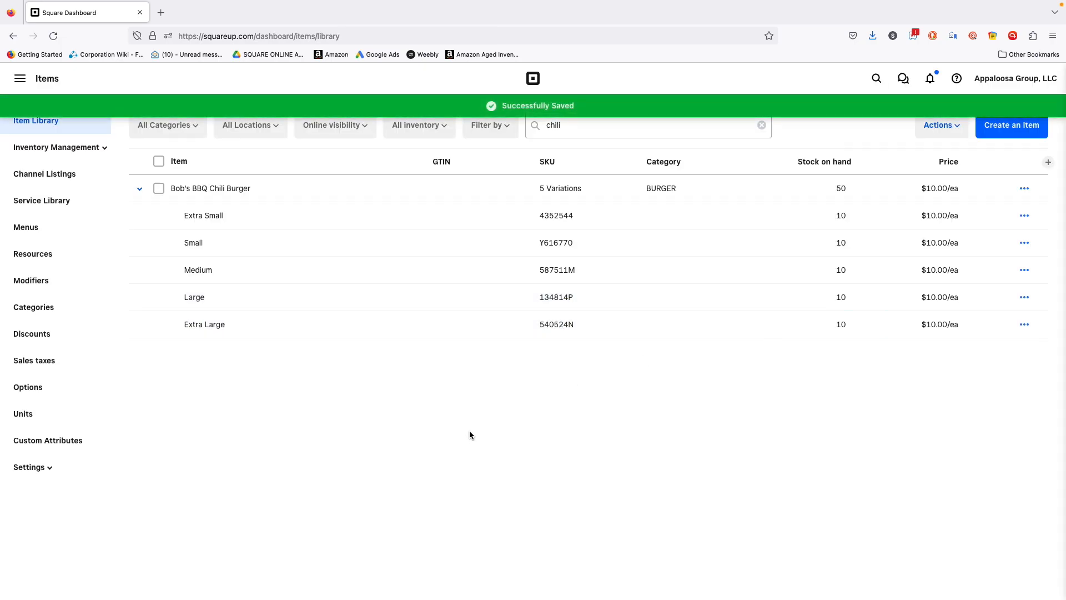
Step: Switch to Square Online, open the Site Items list and search it for bob
left_click(47, 79)
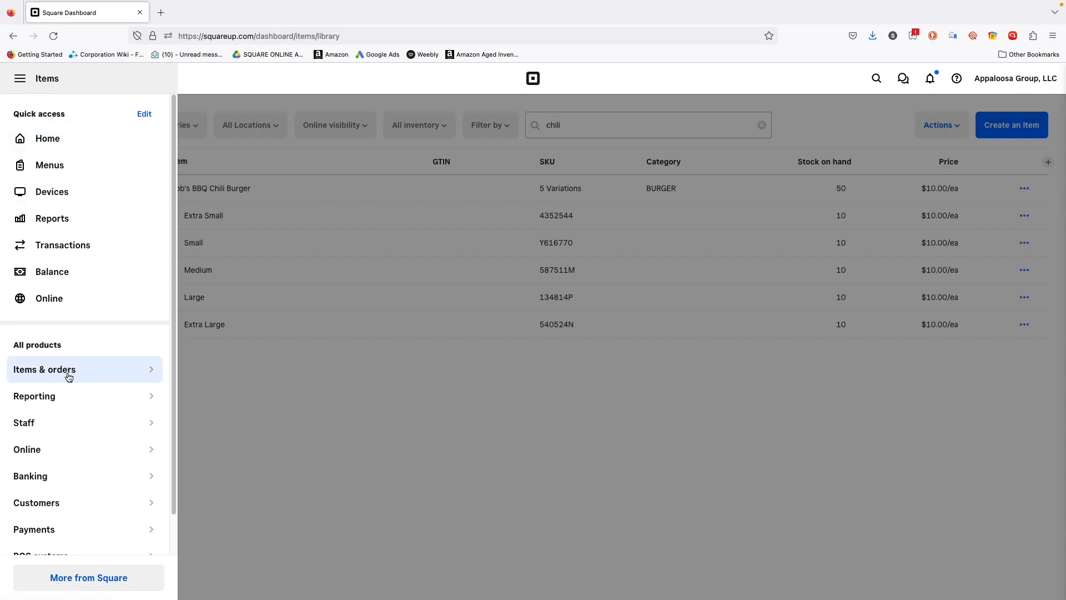
left_click(66, 295)
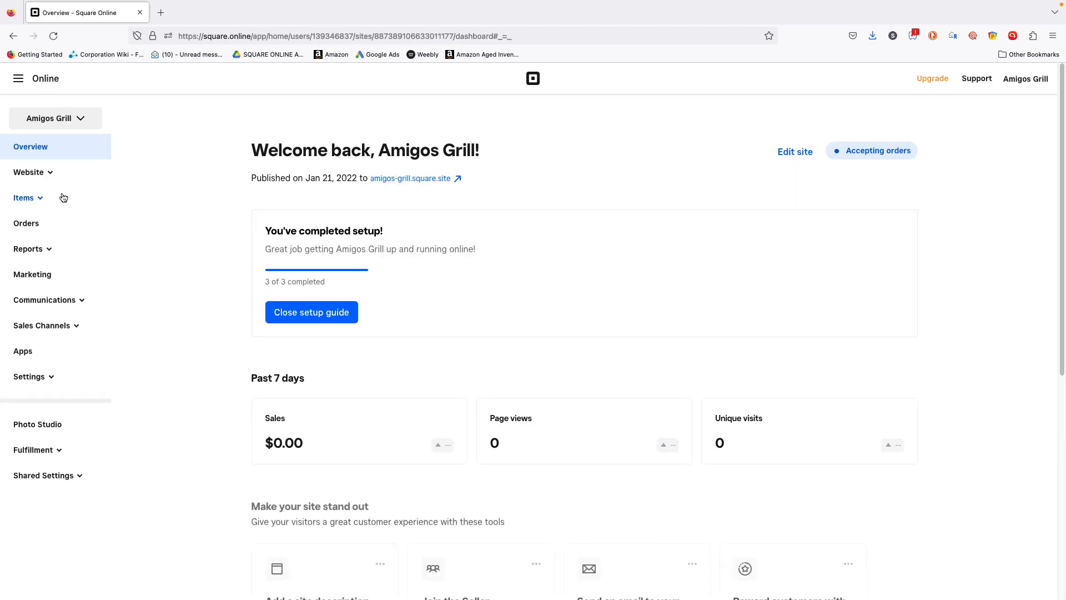
left_click(29, 198)
left_click(37, 222)
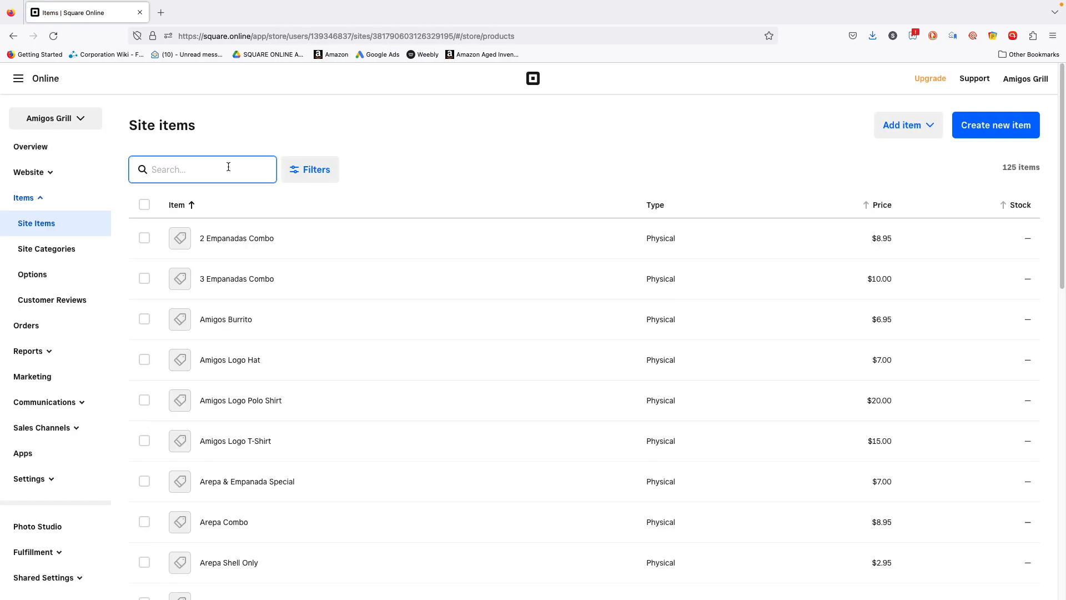
type("bob")
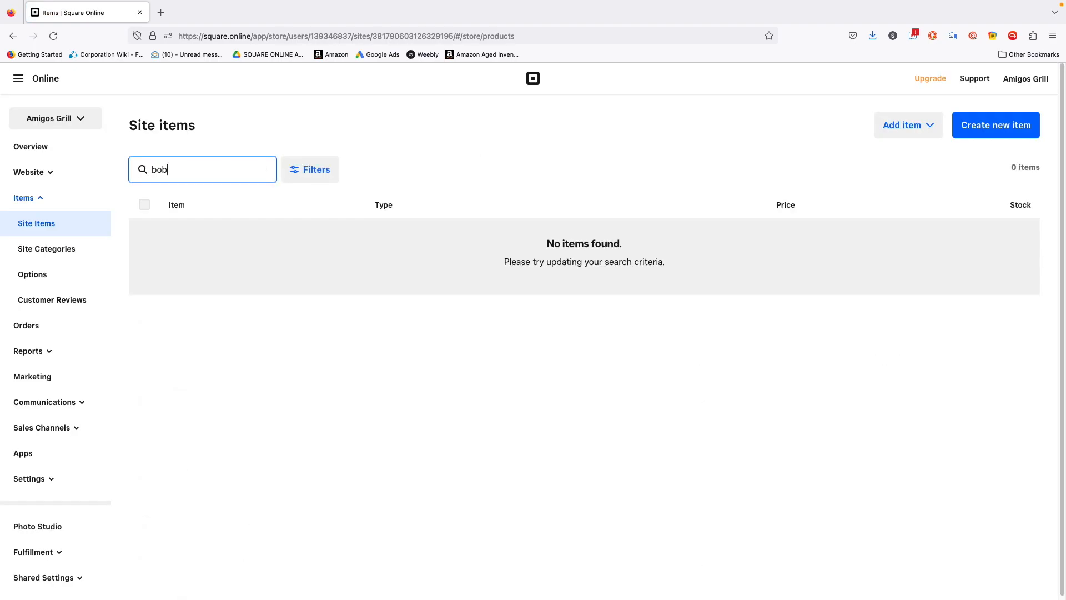
Step: Find Bob's BBQ Chili Burger in the Item Library with the search bob and add it to the Amigos Grill site
left_click(919, 125)
left_click(917, 160)
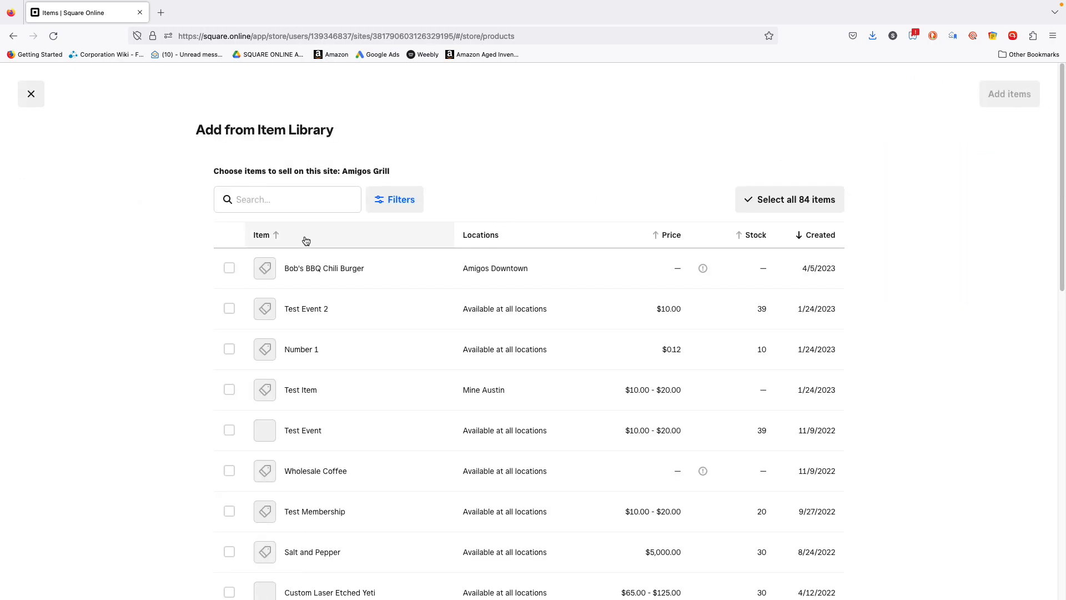
left_click(293, 200)
type("bob")
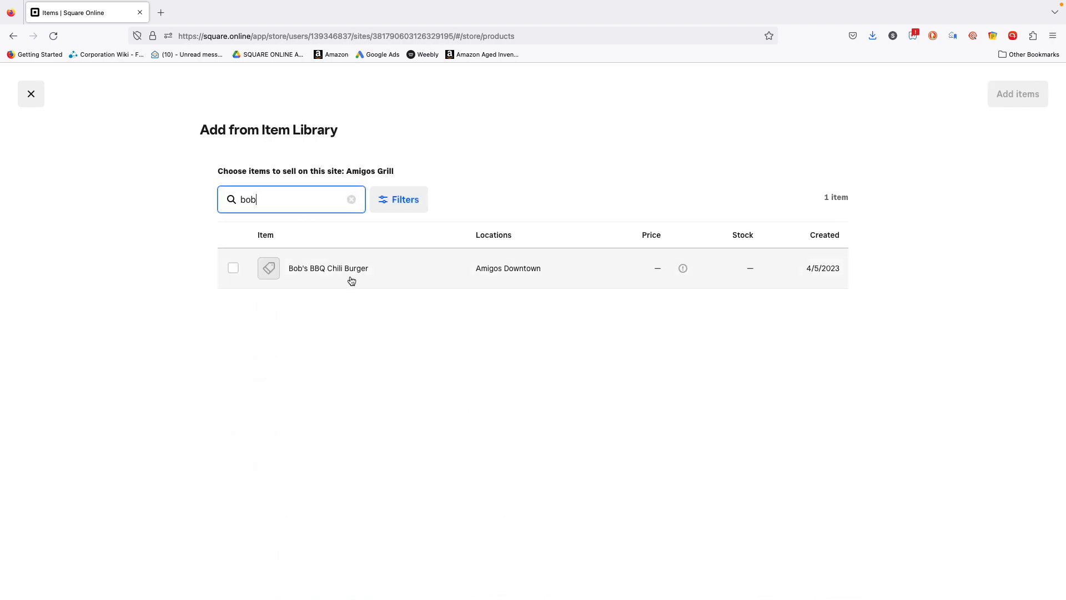
left_click(234, 269)
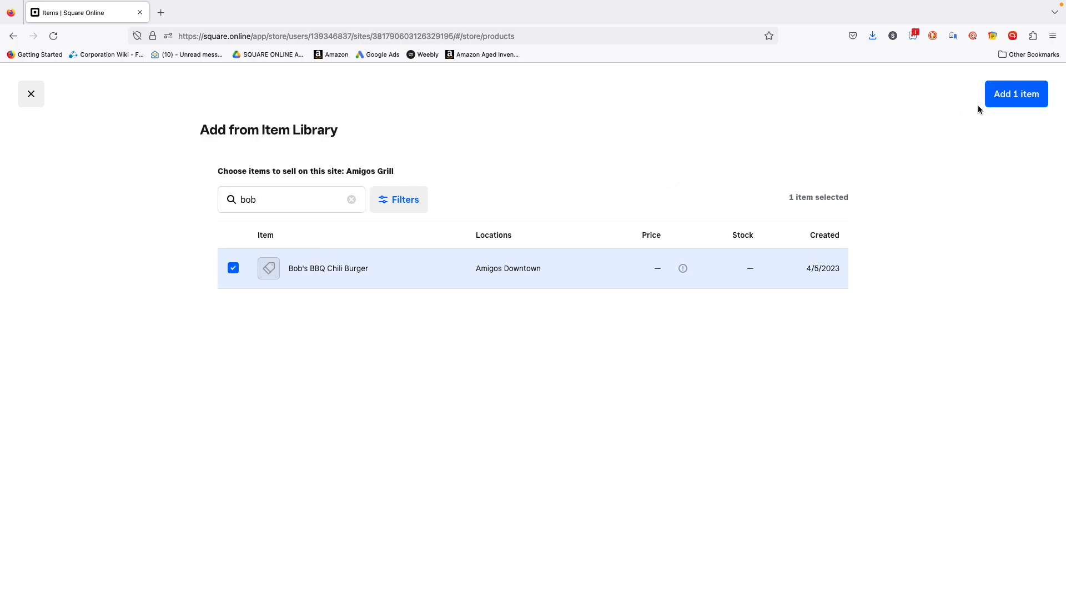
left_click(995, 102)
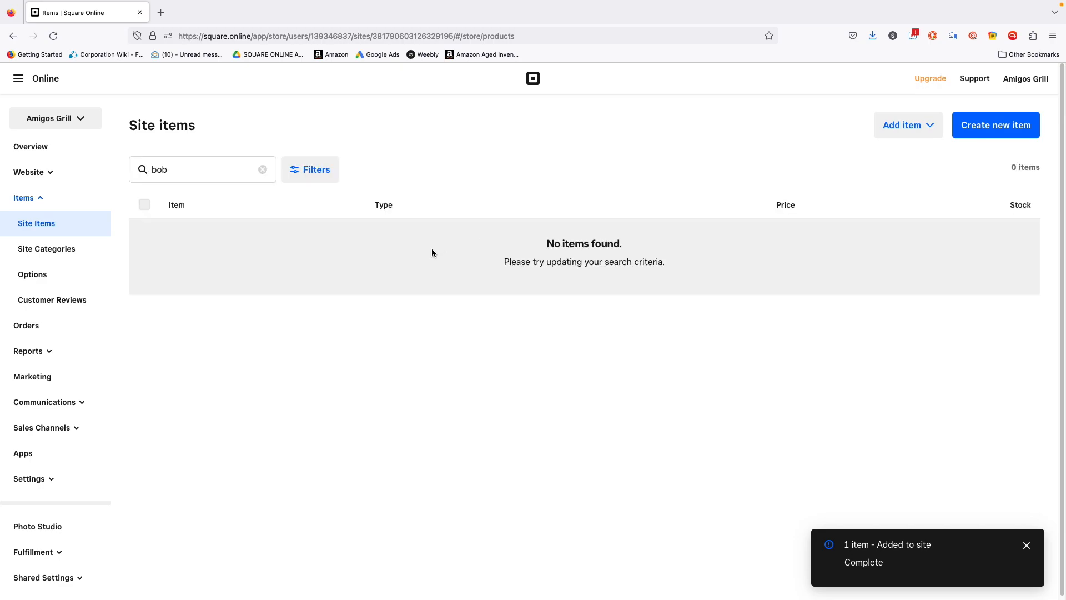
Step: Search the site items for bob again and open Bob's BBQ Chili Burger for editing
left_click(218, 169)
key("BackSpace")
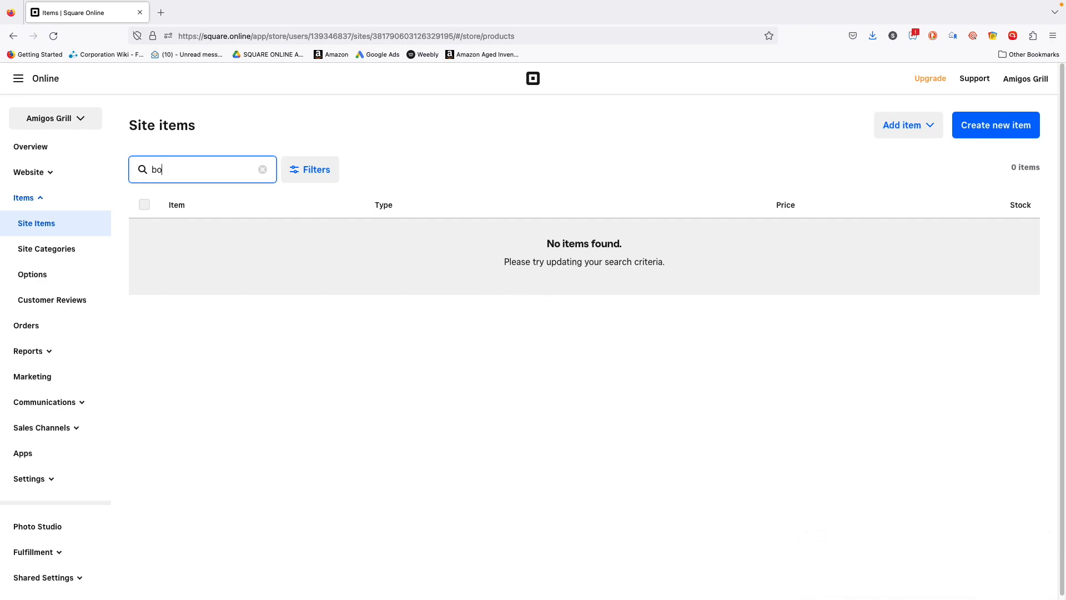
type("b")
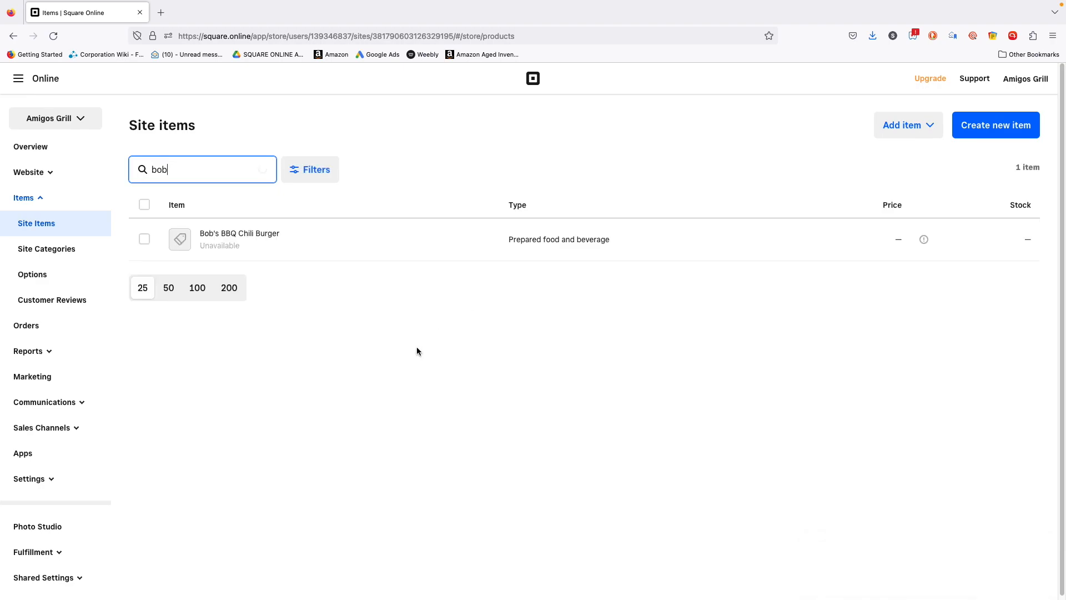
left_click(252, 245)
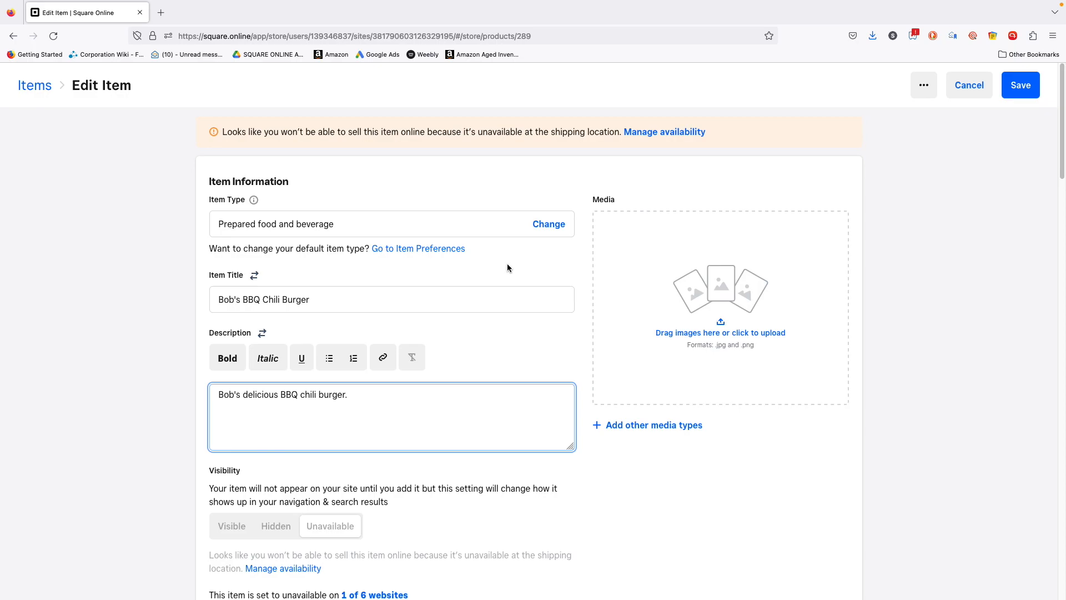
Step: View the available item types for the burger and close the list without changing the type
left_click(547, 225)
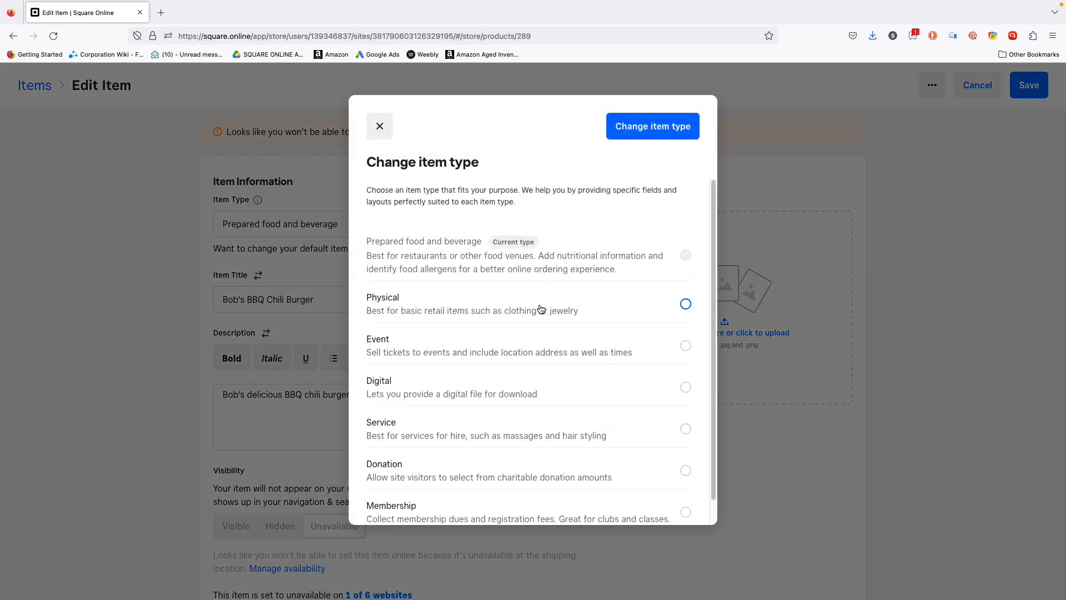
scroll(543, 328, "down", 1)
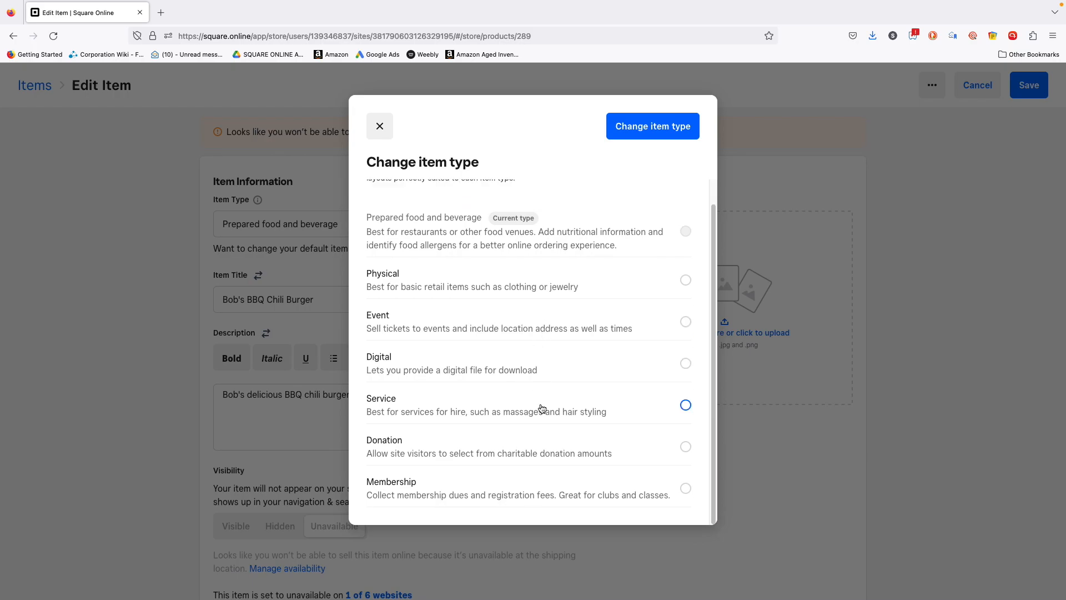
left_click(379, 129)
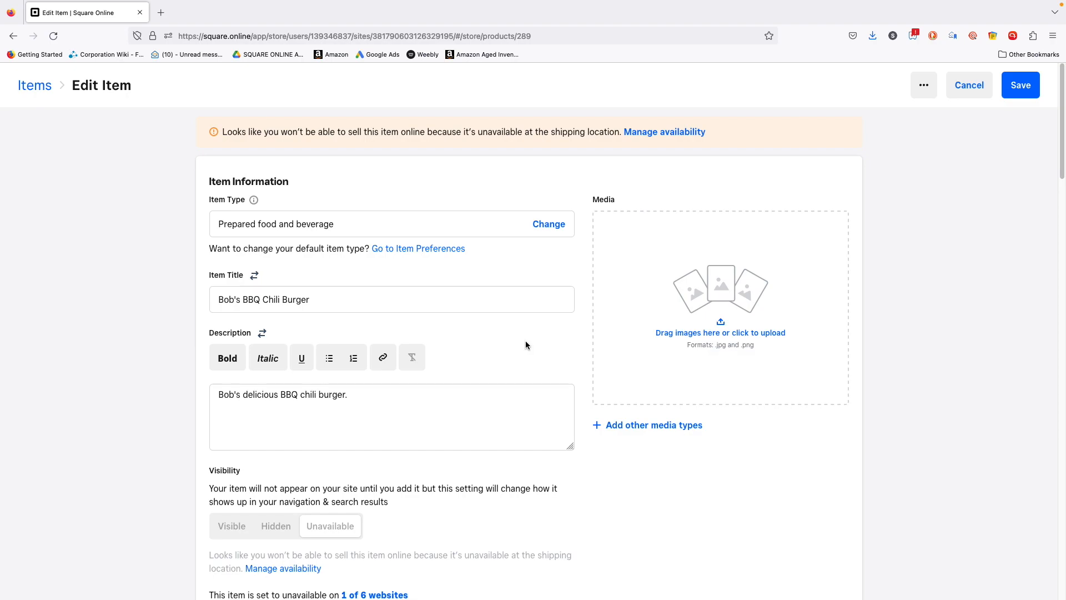
Step: Review the burger's item title, description and visibility settings
left_click(462, 299)
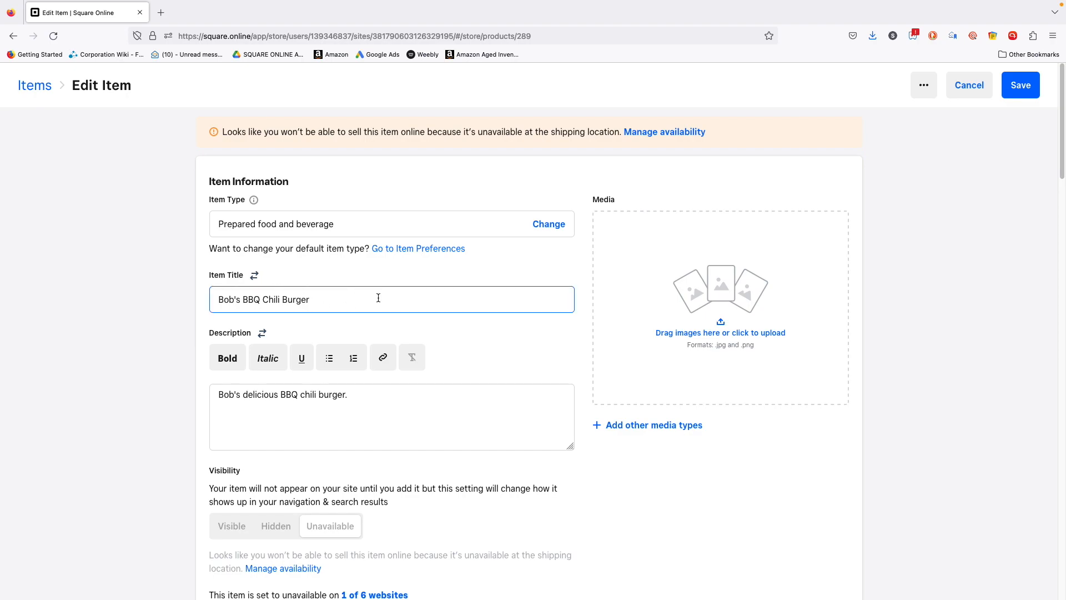
scroll(398, 303, "down", 3)
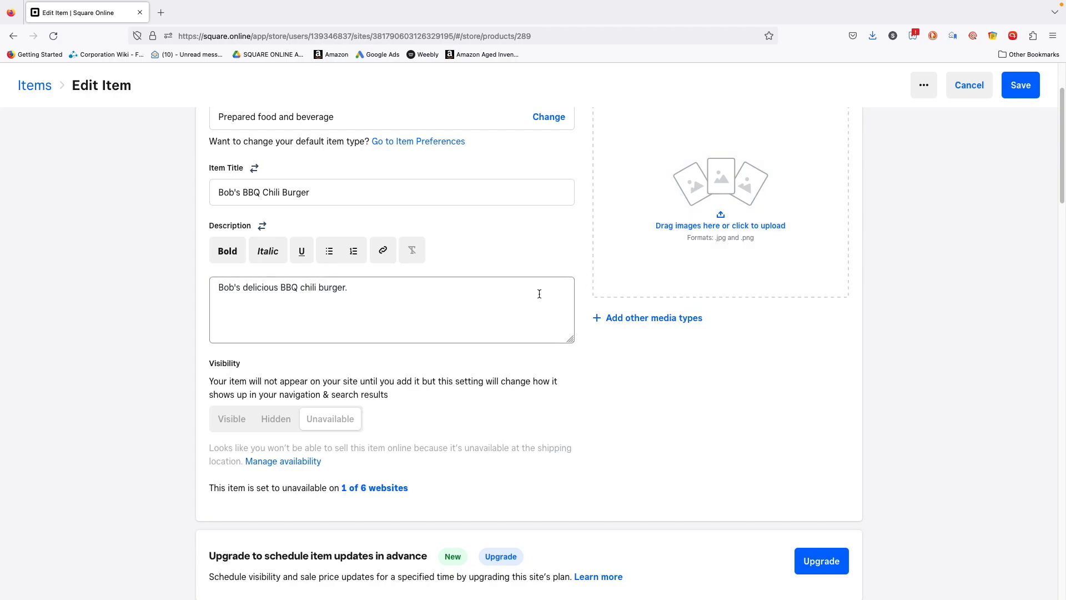
scroll(466, 310, "down", 3)
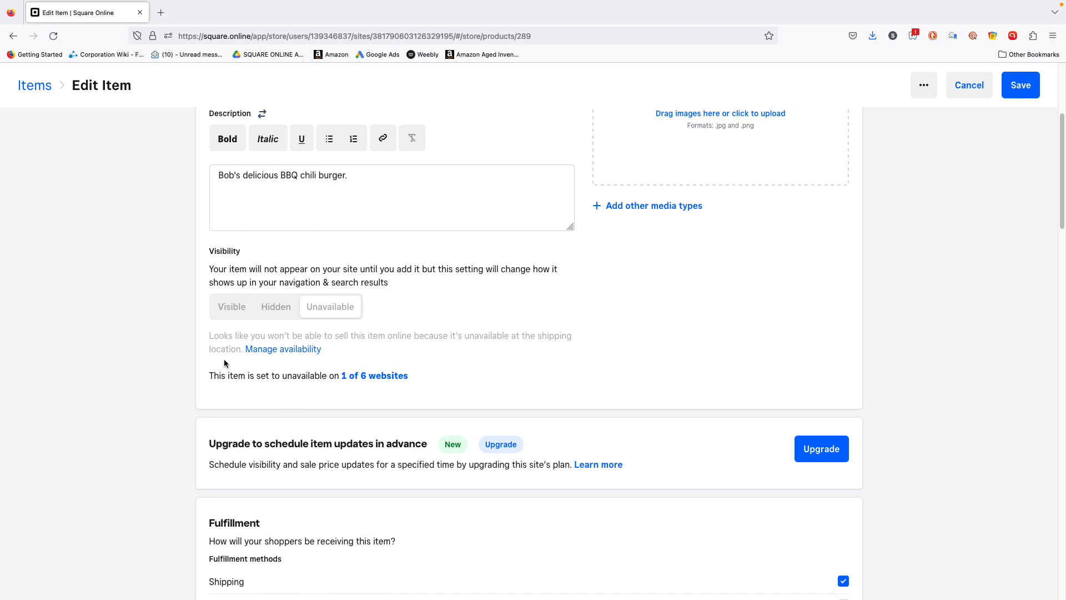
scroll(224, 363, "up", 5)
scroll(224, 363, "down", 4)
scroll(224, 361, "down", 1)
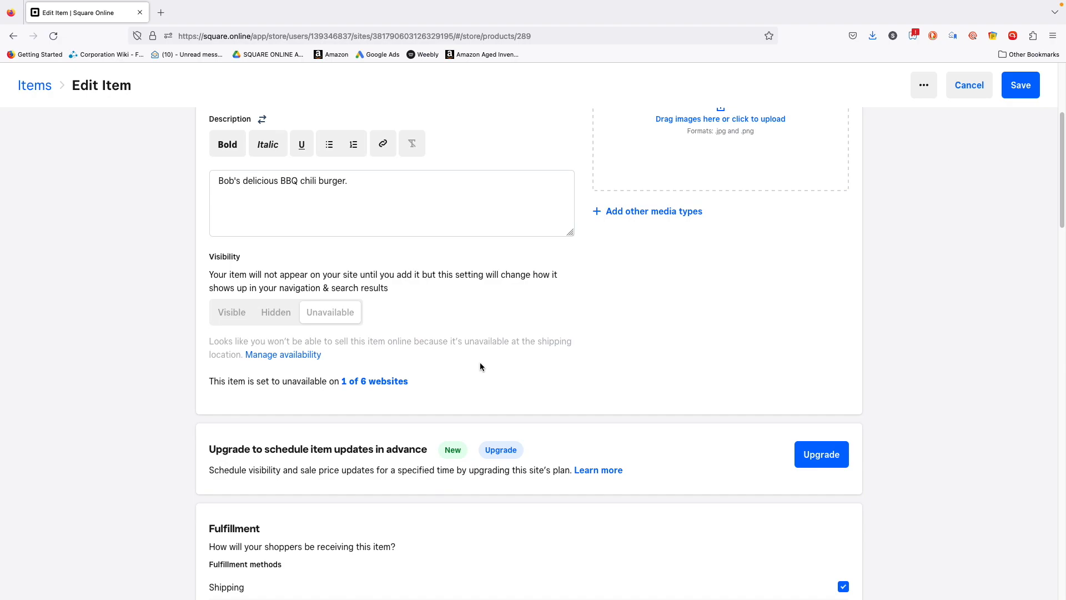
Step: Review the burger's fulfillment methods, tax-exempt option and alcohol setting, leaving them as they are
scroll(475, 354, "down", 3)
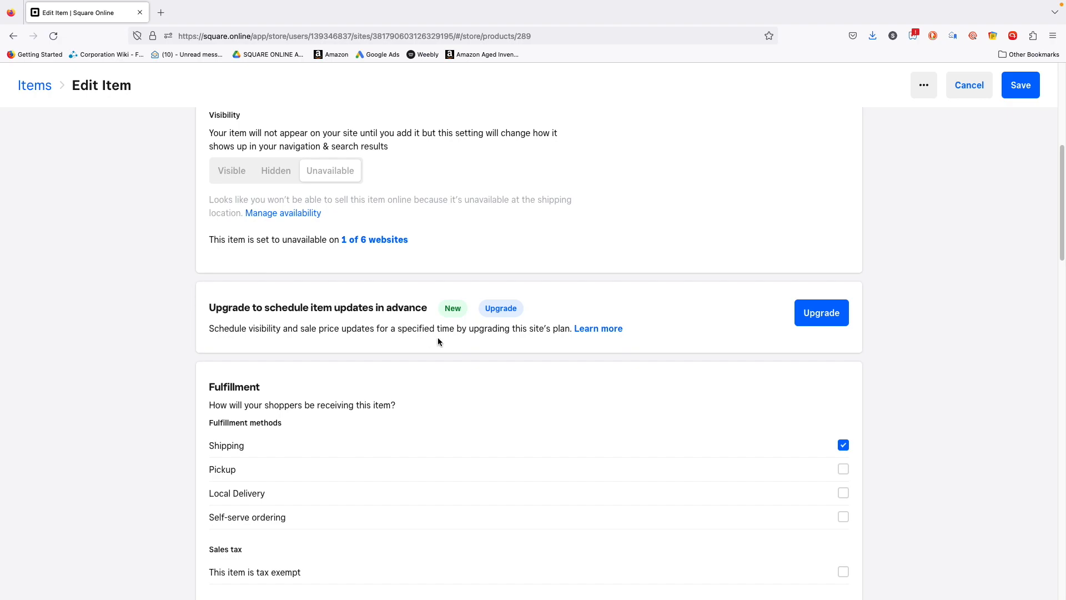
scroll(503, 350, "down", 1)
scroll(504, 351, "down", 1)
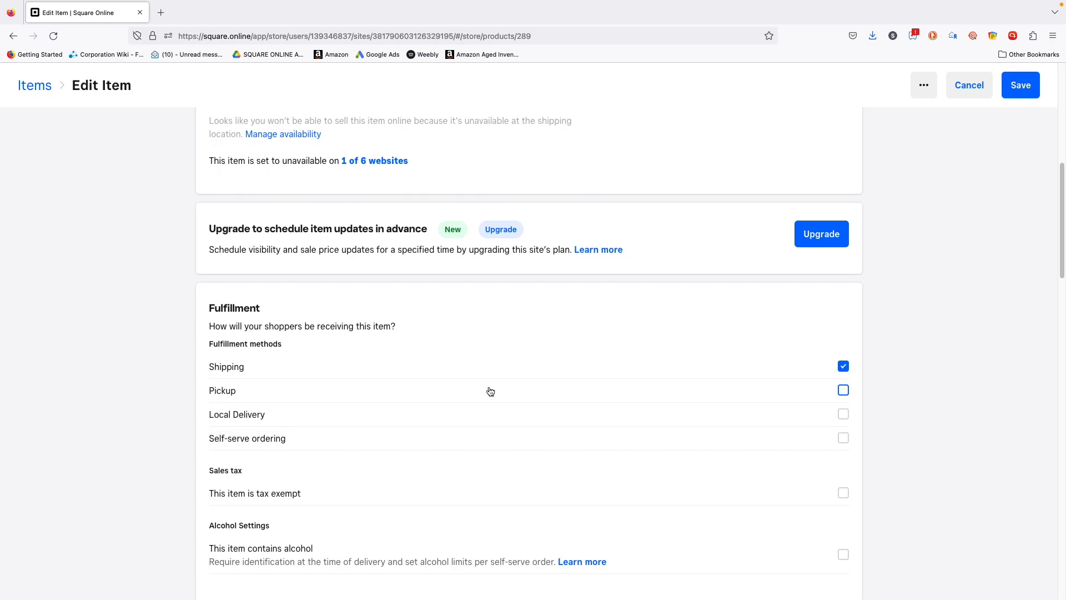
scroll(489, 390, "down", 1)
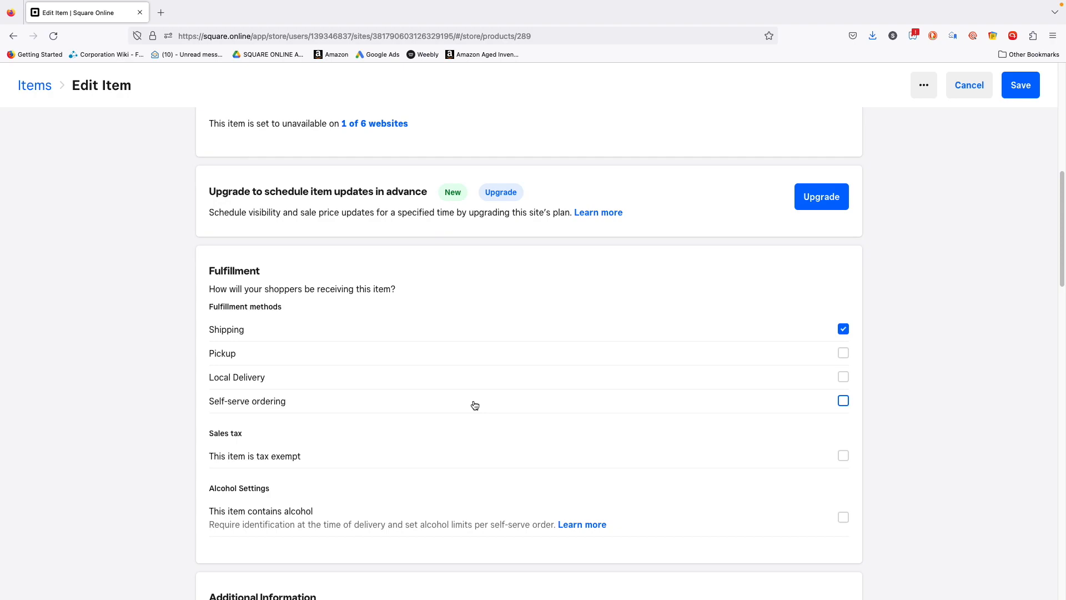
scroll(473, 399, "down", 1)
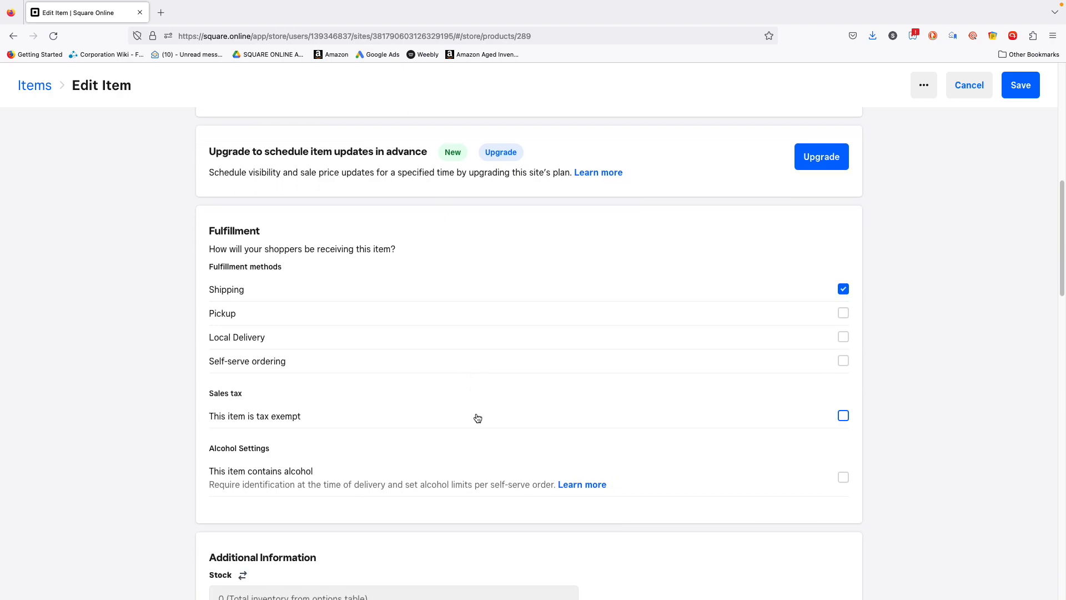
left_click(477, 418)
left_click(478, 417)
scroll(479, 422, "down", 1)
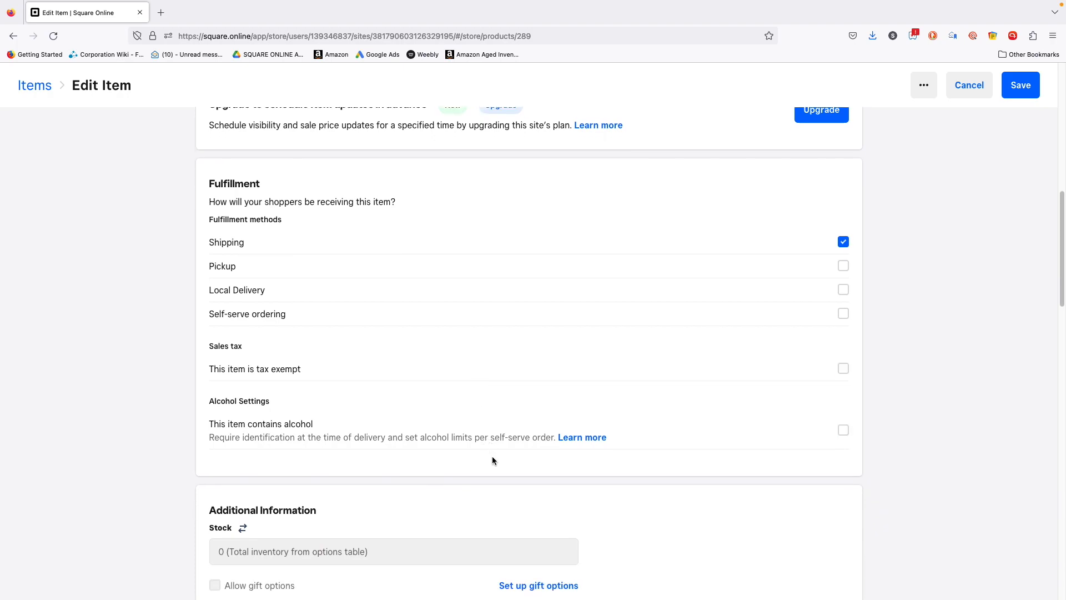
left_click(669, 440)
left_click(670, 440)
Step: Examine the stock and gift options under Additional Information, comparing them with the fulfillment section above
scroll(516, 471, "down", 5)
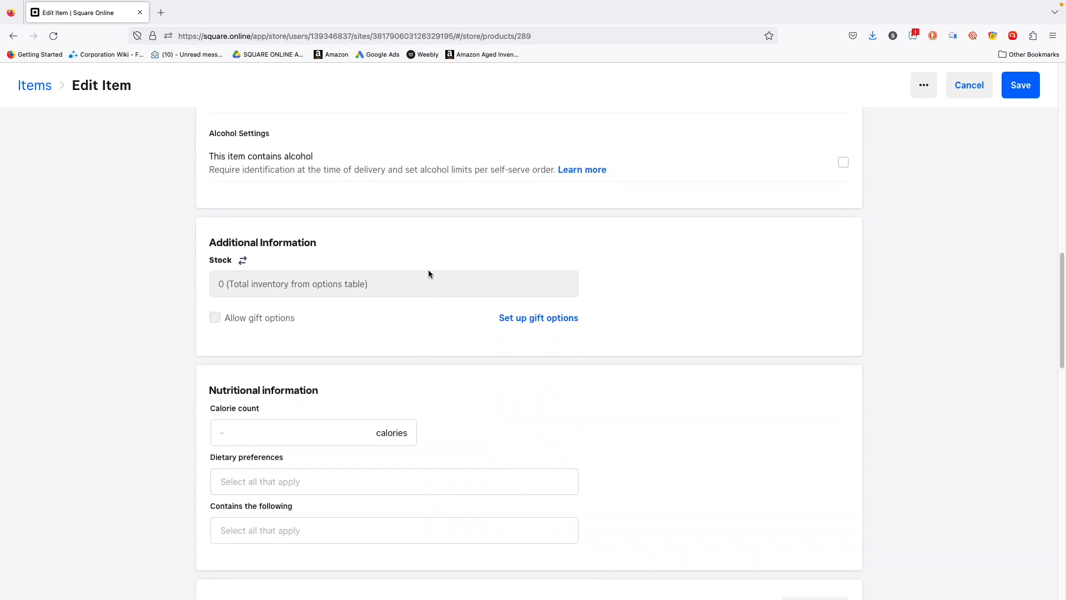
scroll(422, 223, "up", 2)
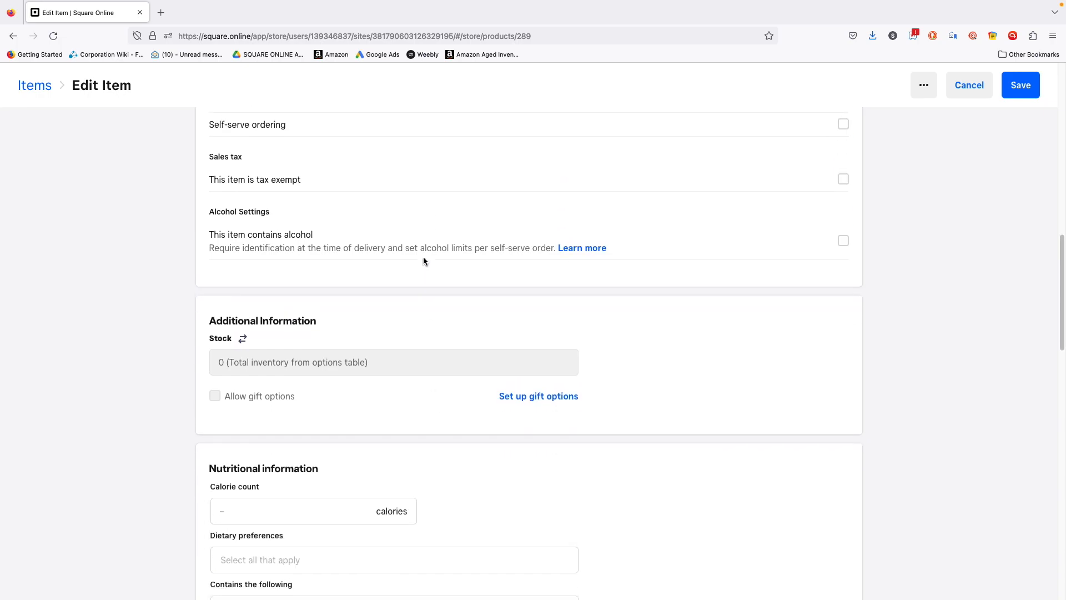
scroll(424, 260, "up", 2)
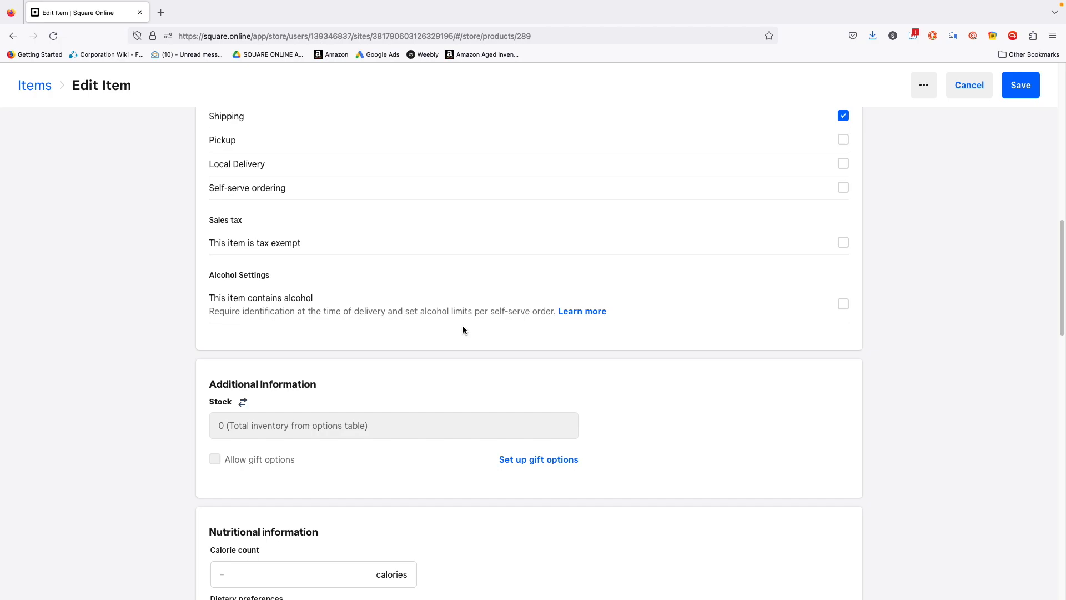
scroll(467, 371, "down", 2)
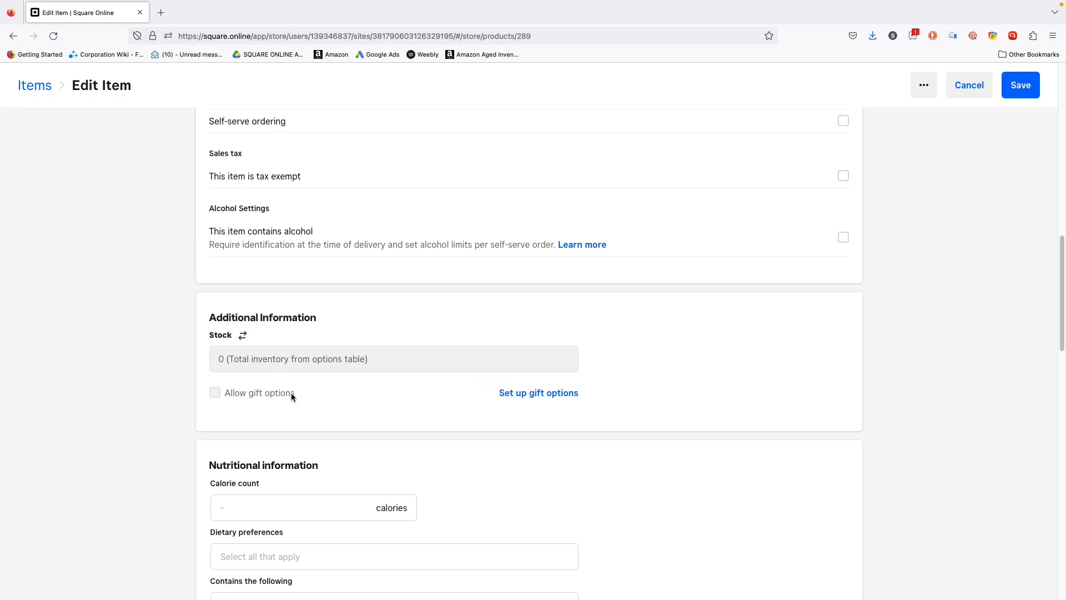
Step: Inspect the nutritional fields for calorie count, dietary preferences and contained allergens without filling them in
scroll(476, 388, "down", 5)
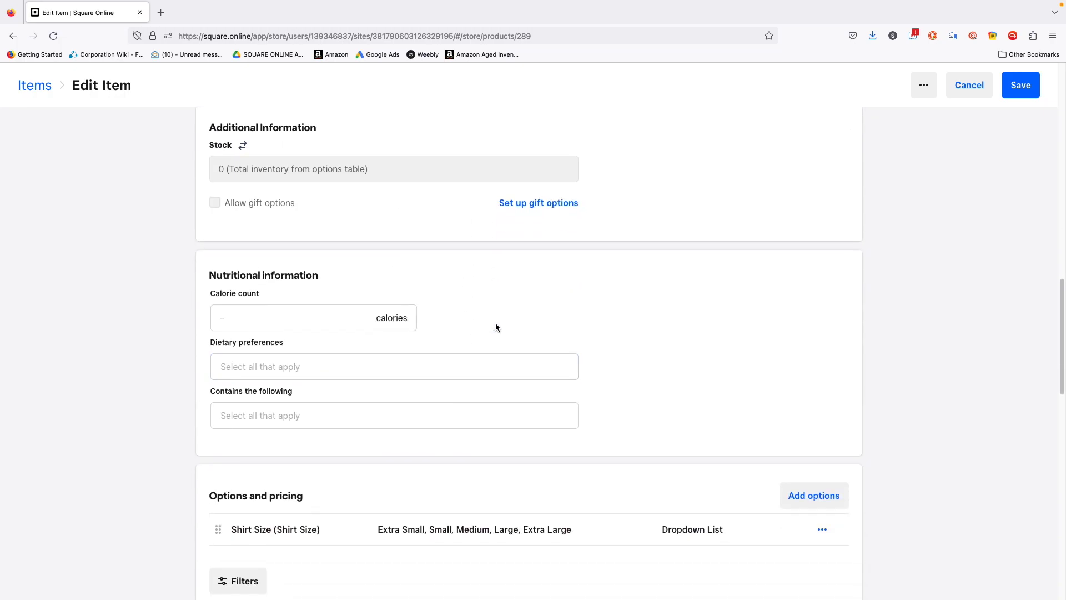
left_click(341, 314)
left_click(324, 368)
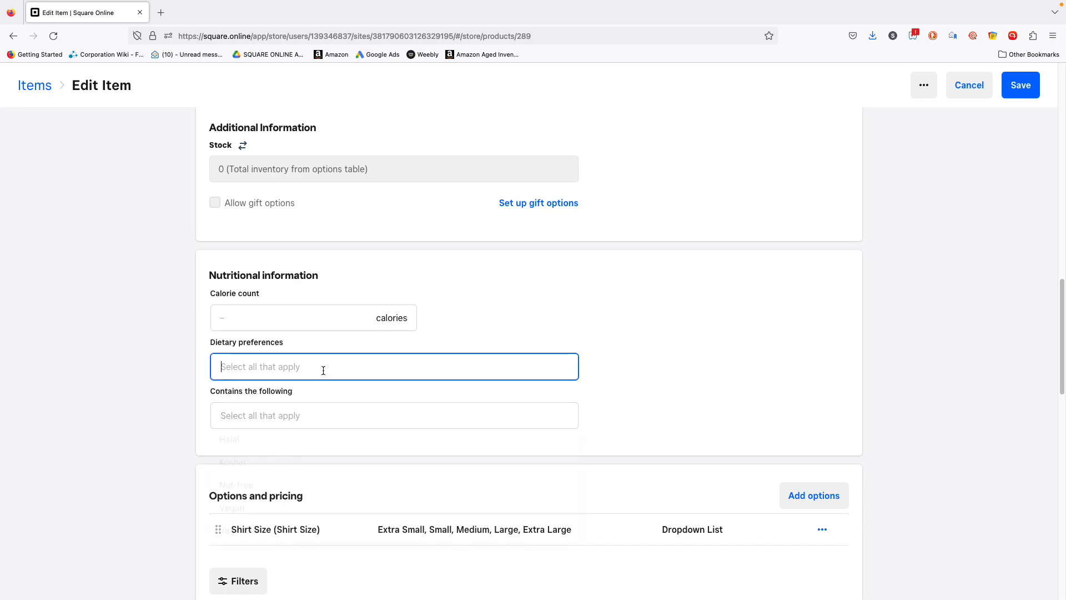
left_click(453, 332)
left_click(341, 418)
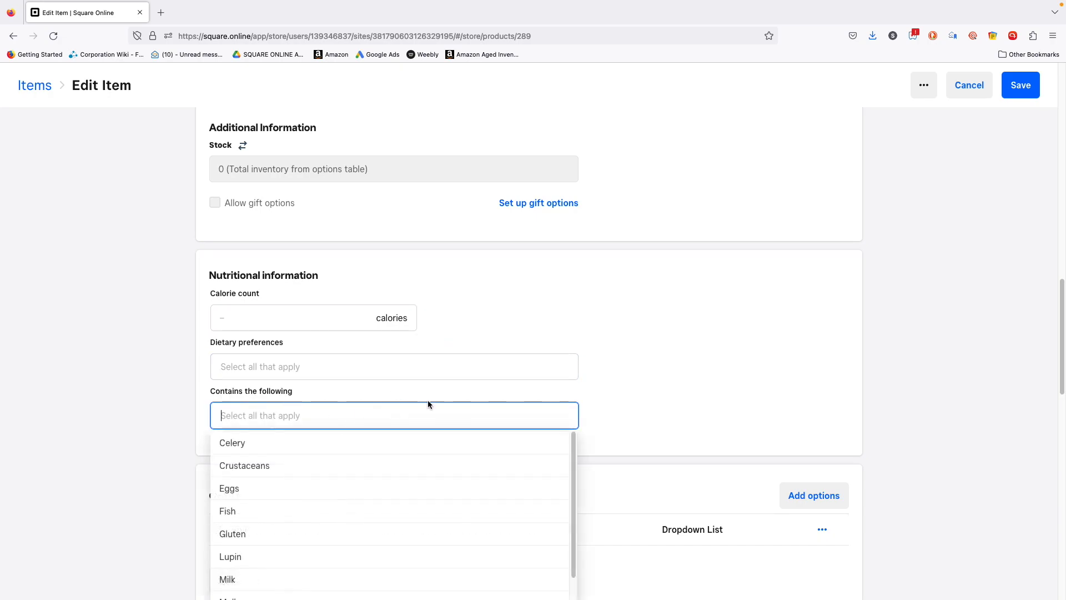
scroll(517, 439, "down", 2)
left_click(623, 381)
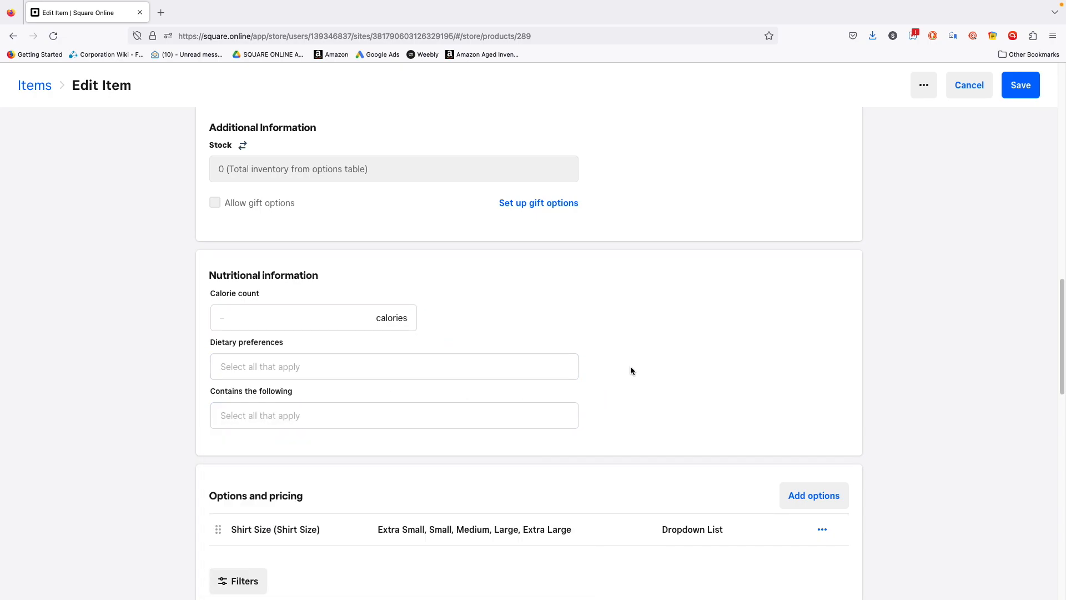
Step: Review the variations under Options and pricing, read the Sale Price note, and view and cancel the Extra Small variation's image dialog
scroll(628, 367, "down", 3)
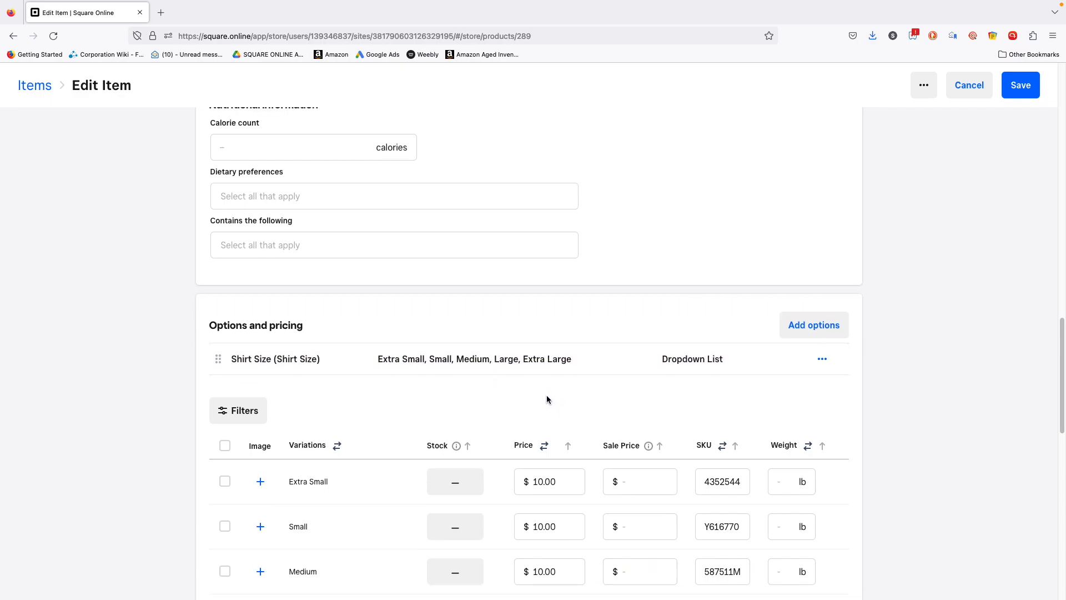
scroll(545, 372, "down", 4)
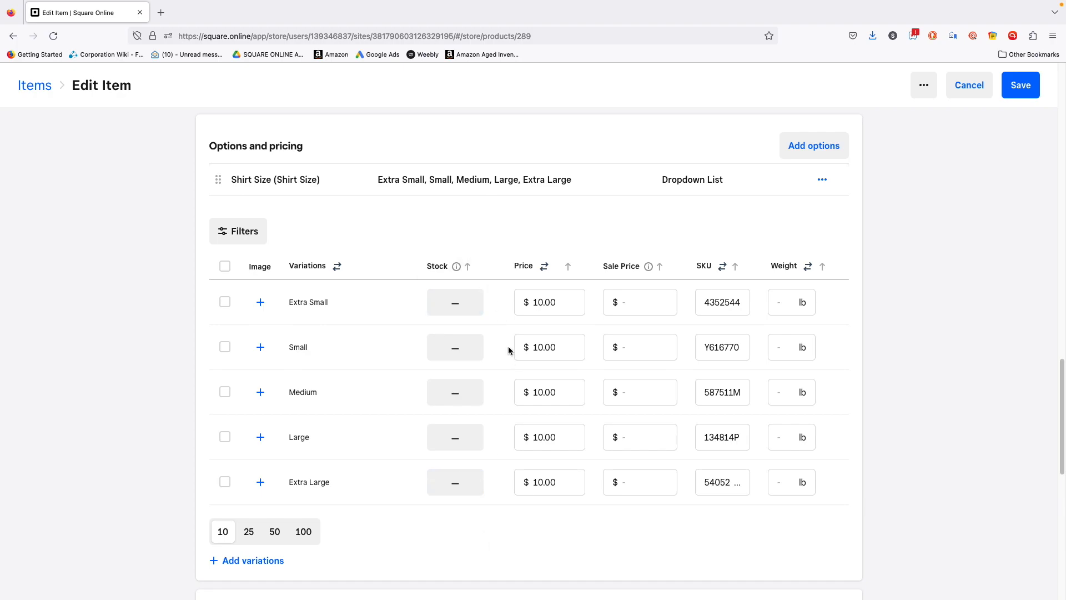
left_click(618, 304)
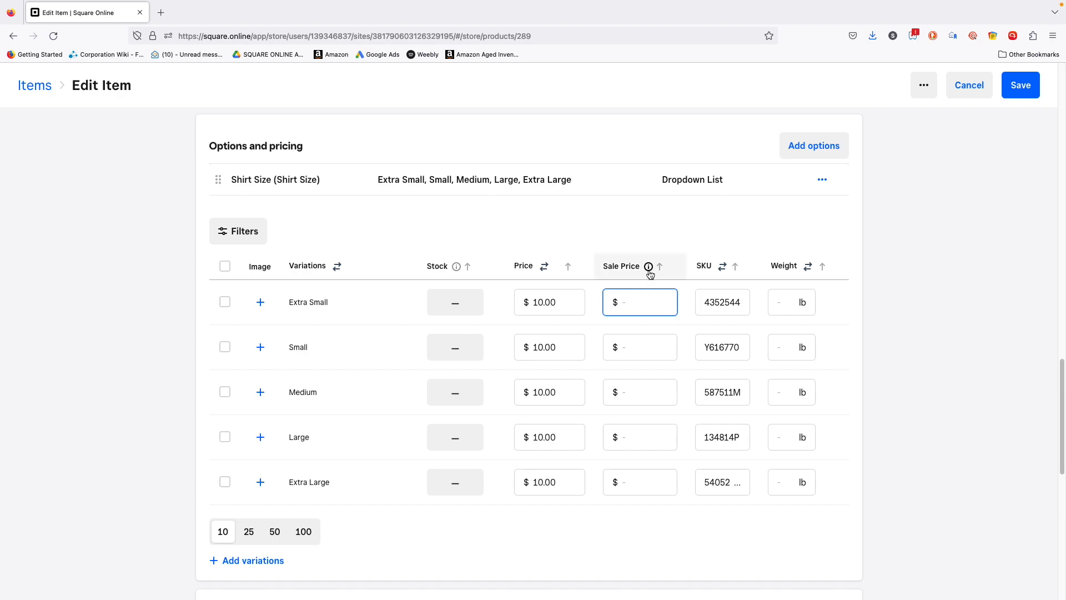
mouse_move(649, 269)
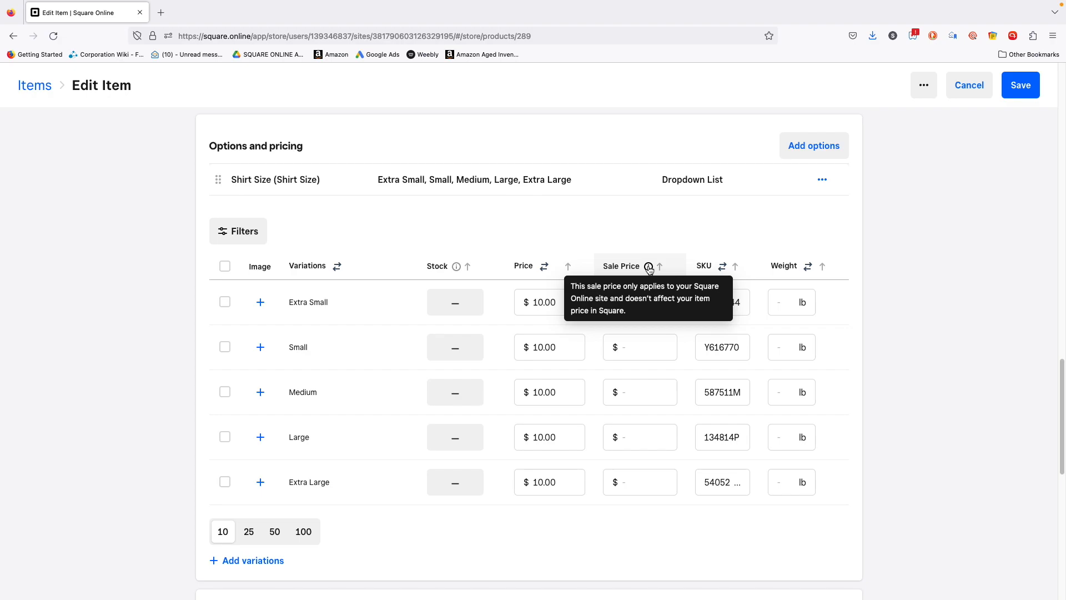
left_click(641, 302)
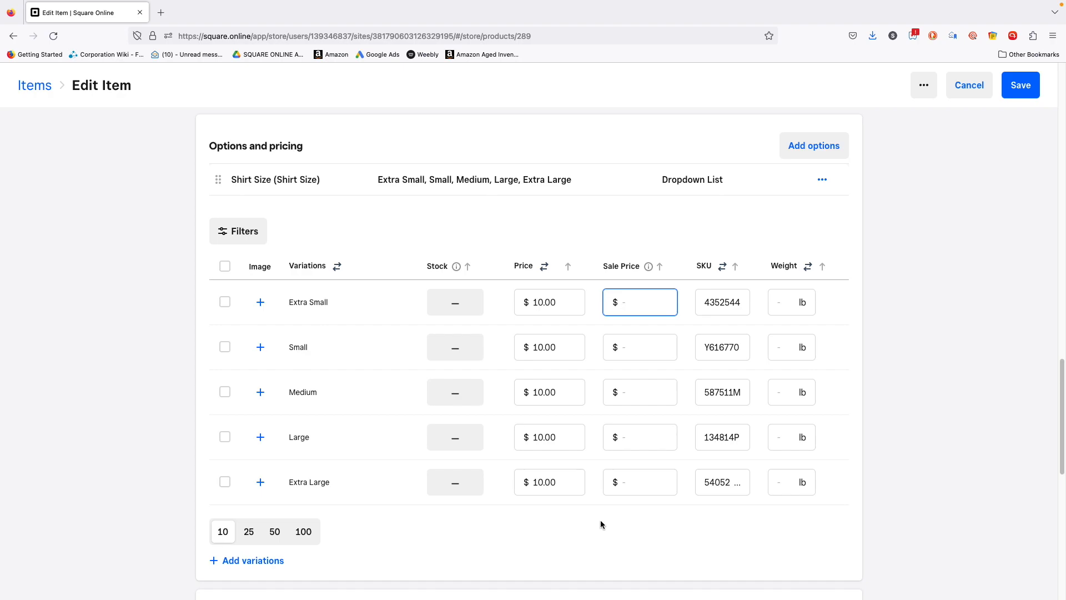
left_click(260, 303)
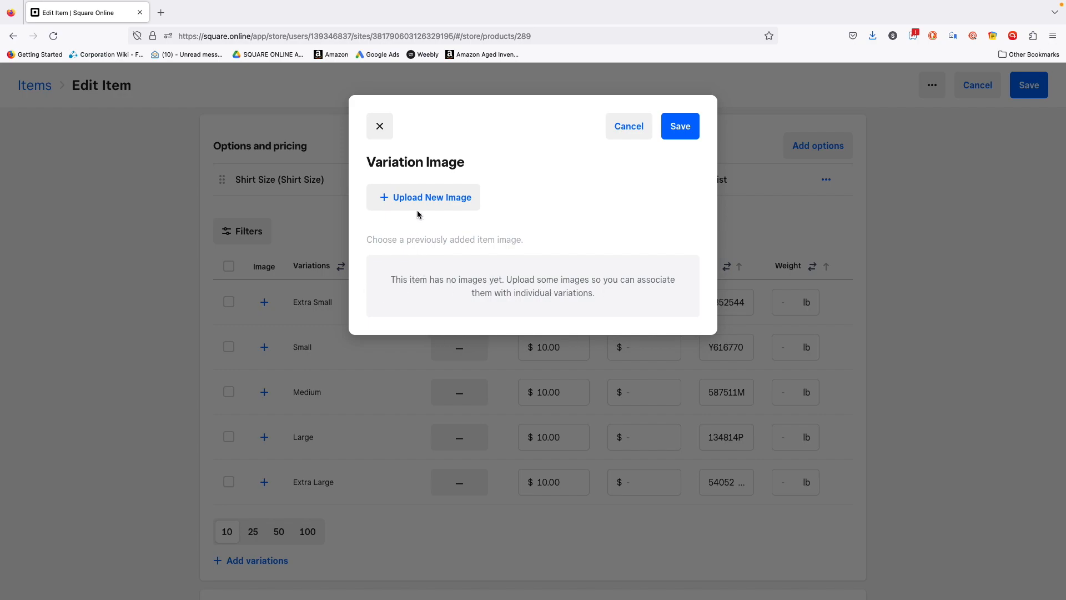
left_click(624, 137)
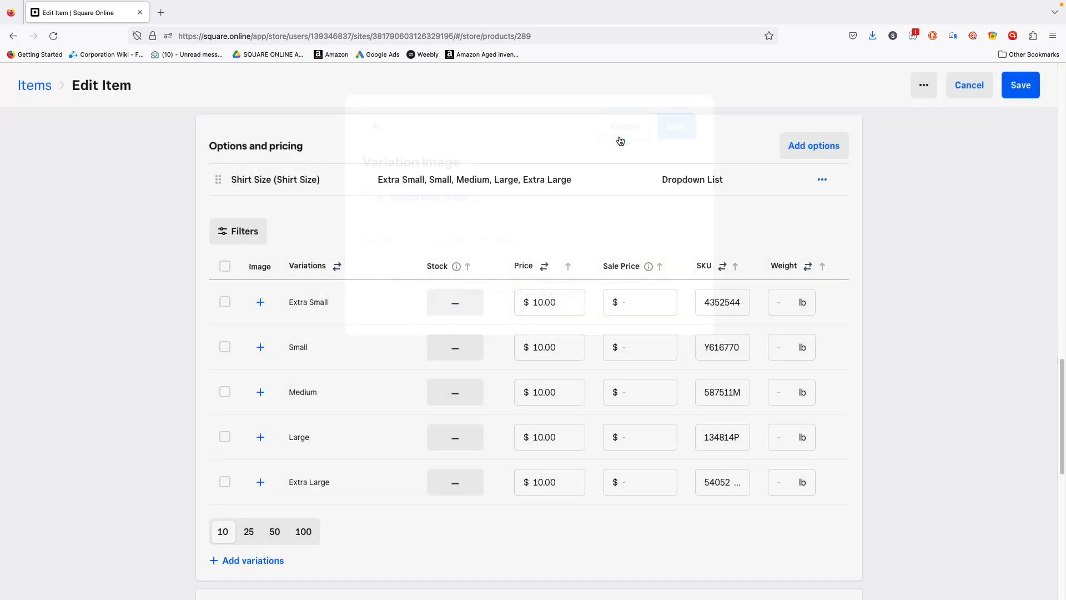
Step: Assign the burger to the Amigos Grill categories COMBINACIONES, QUESADILLAS and BOWLS and save the category selection
scroll(560, 305, "down", 3)
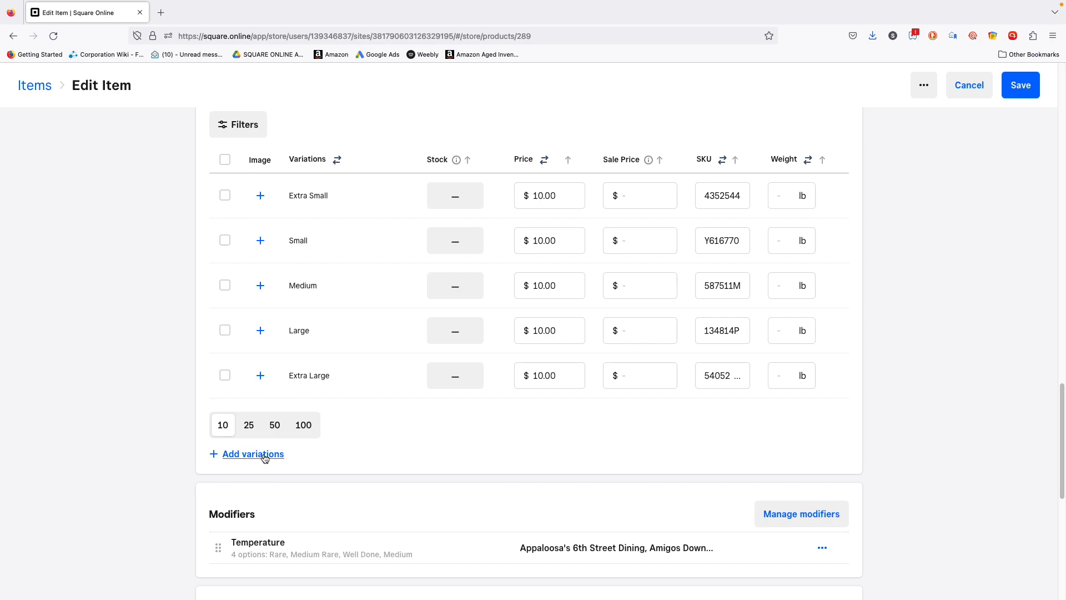
scroll(480, 426, "down", 3)
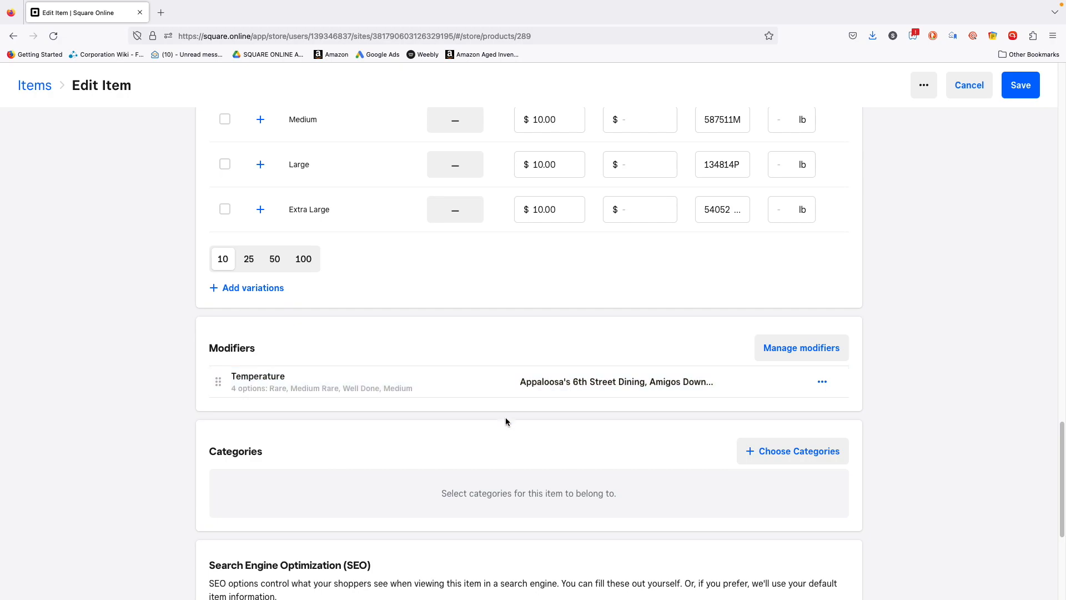
scroll(512, 436, "down", 3)
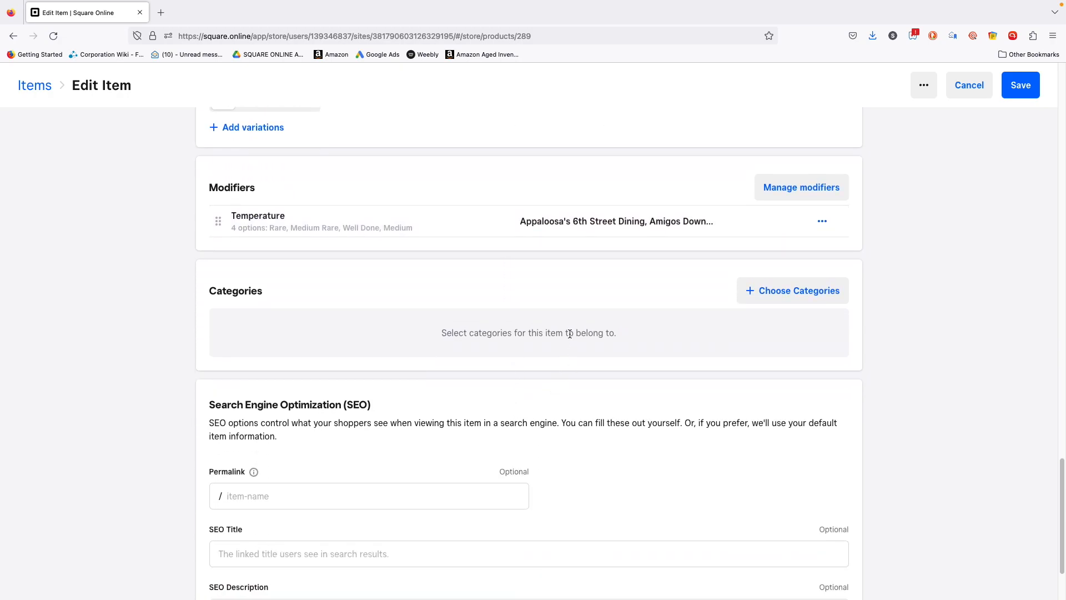
left_click(777, 297)
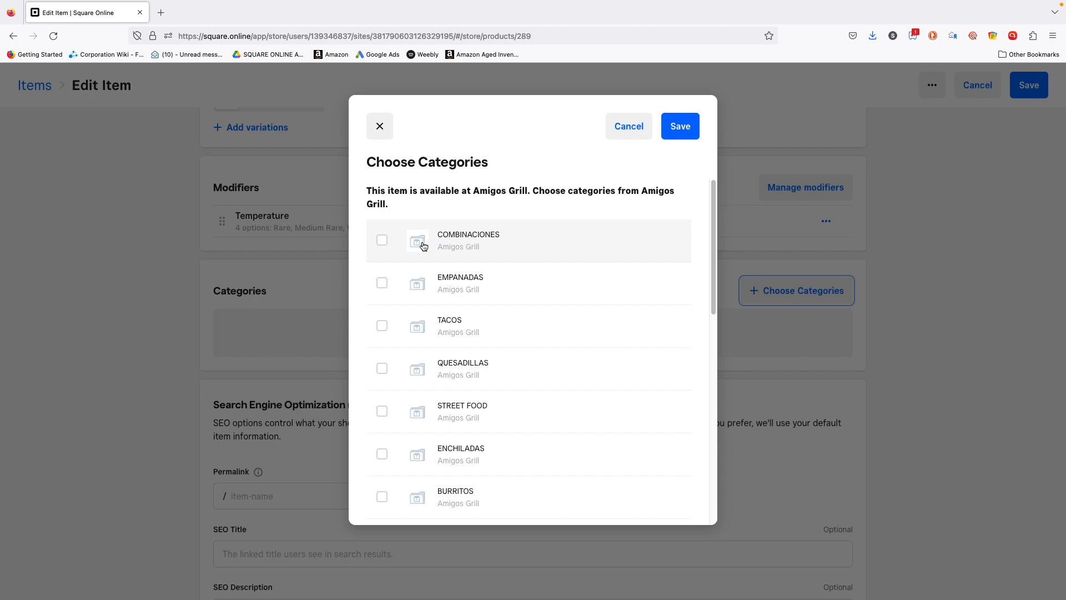
left_click(383, 241)
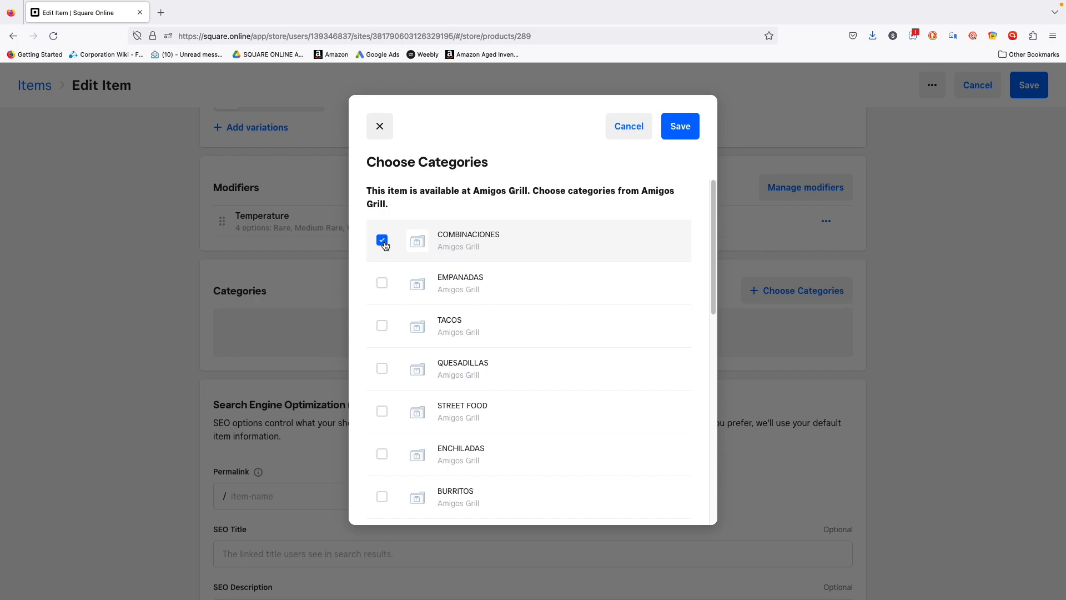
left_click(383, 370)
scroll(383, 355, "down", 2)
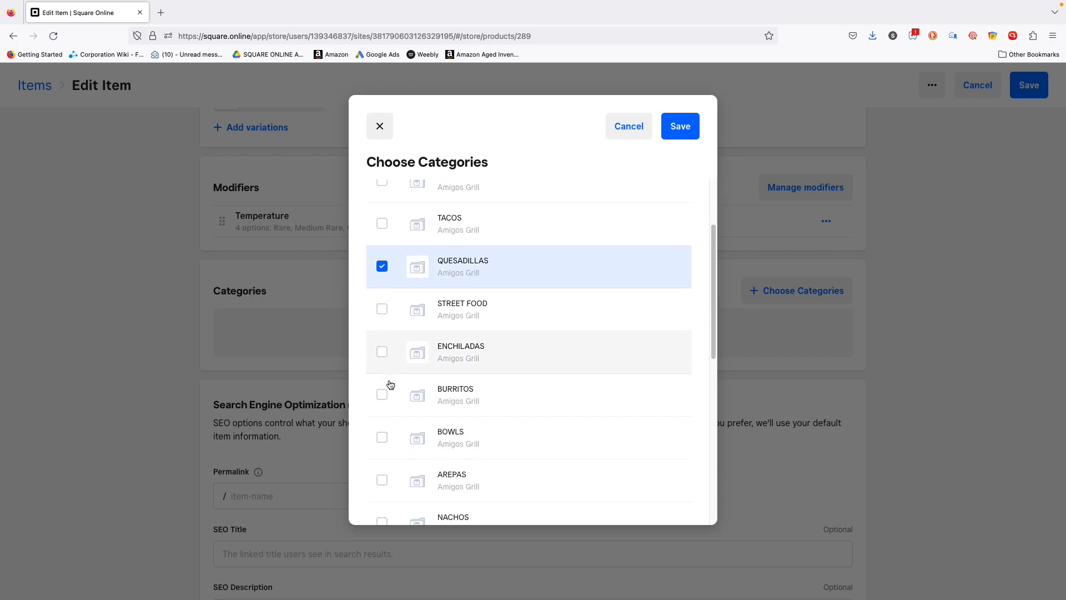
left_click(383, 432)
left_click(687, 132)
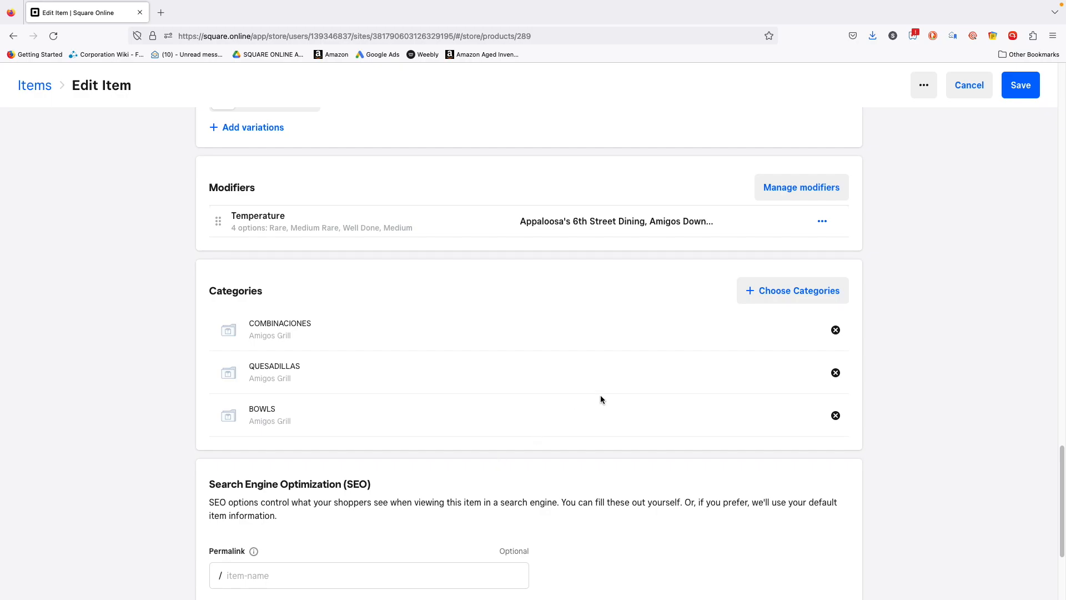
Step: Review the optional permalink, SEO title and SEO description fields under Search Engine Optimization, leaving them blank
scroll(558, 455, "down", 3)
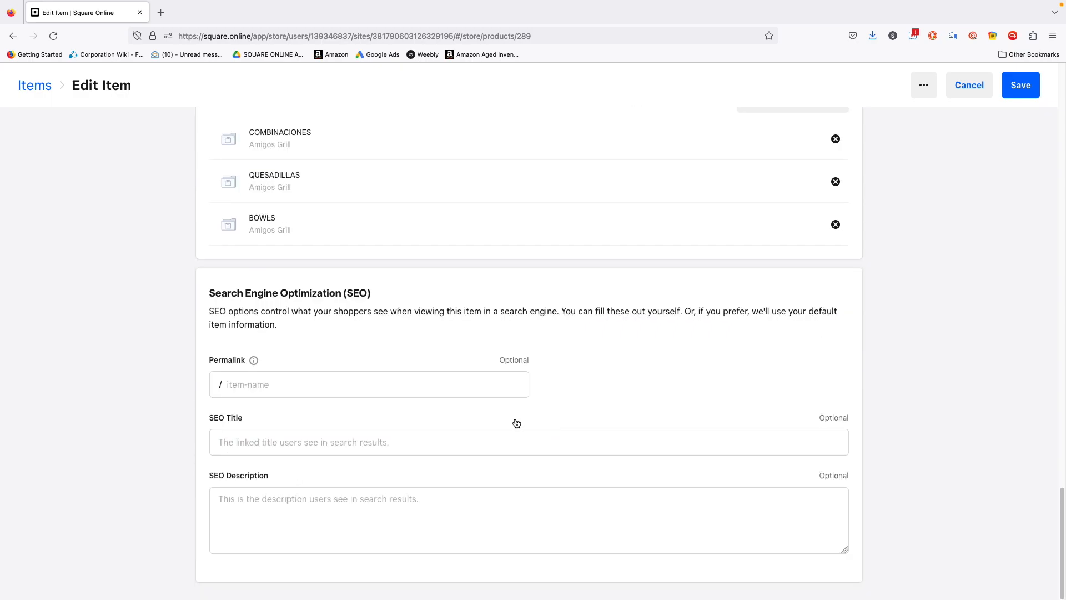
left_click(428, 382)
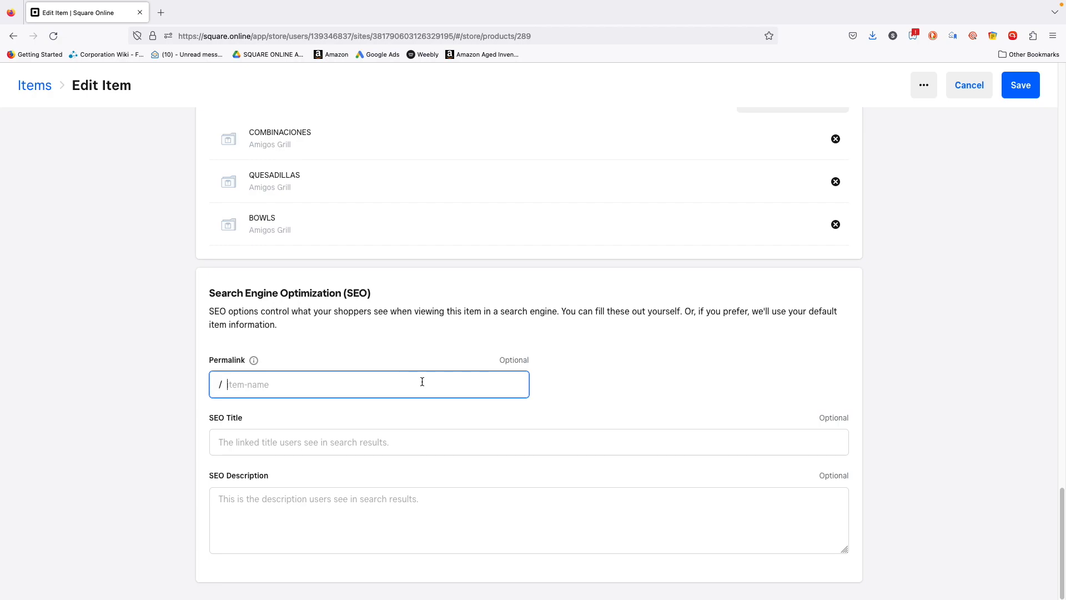
left_click(399, 440)
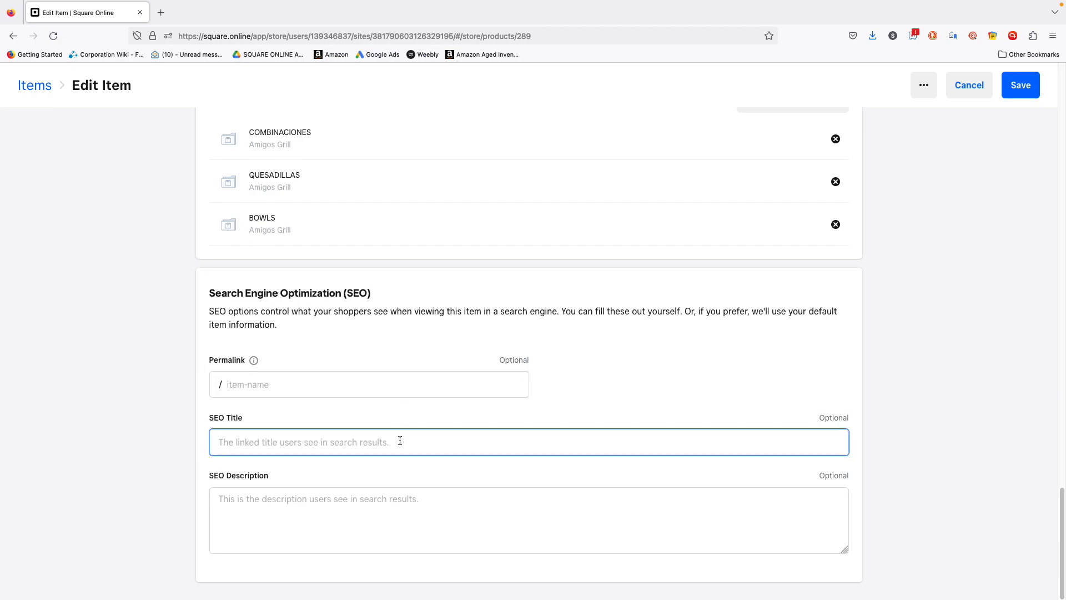
left_click(407, 501)
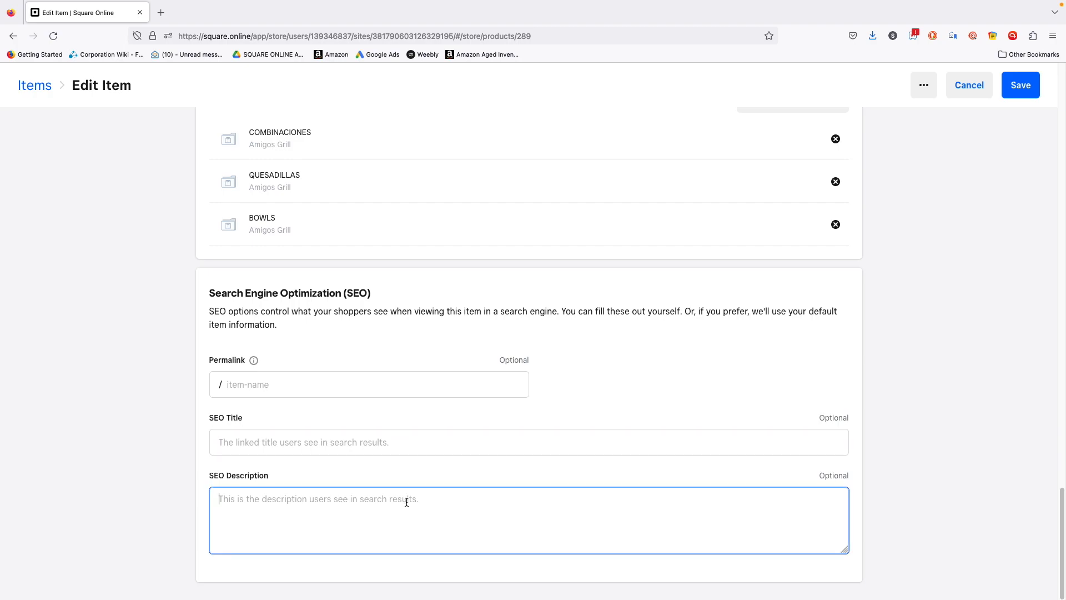
left_click(558, 408)
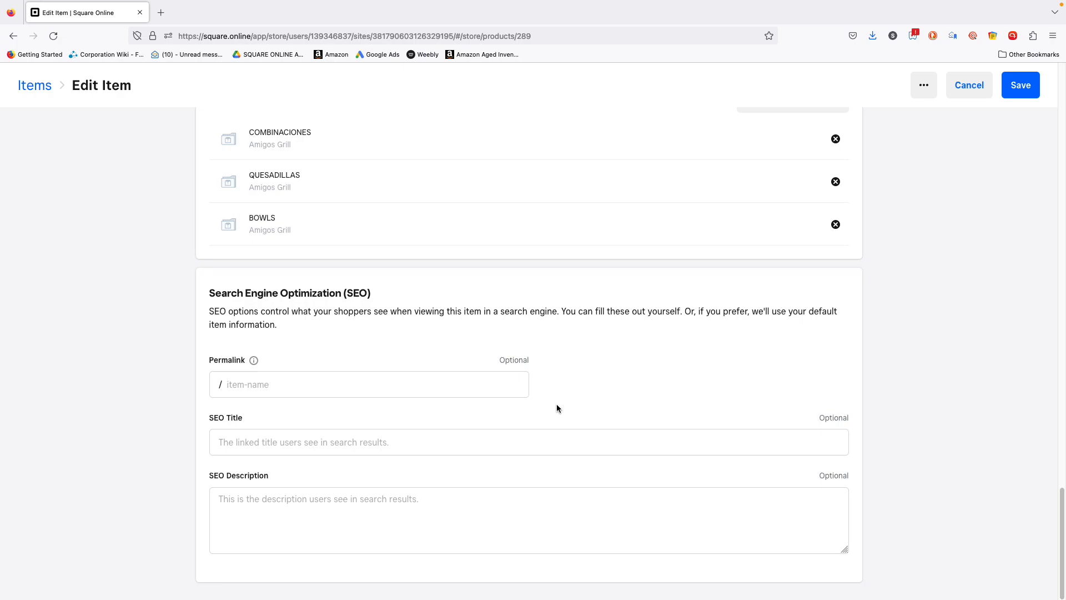
left_click(584, 503)
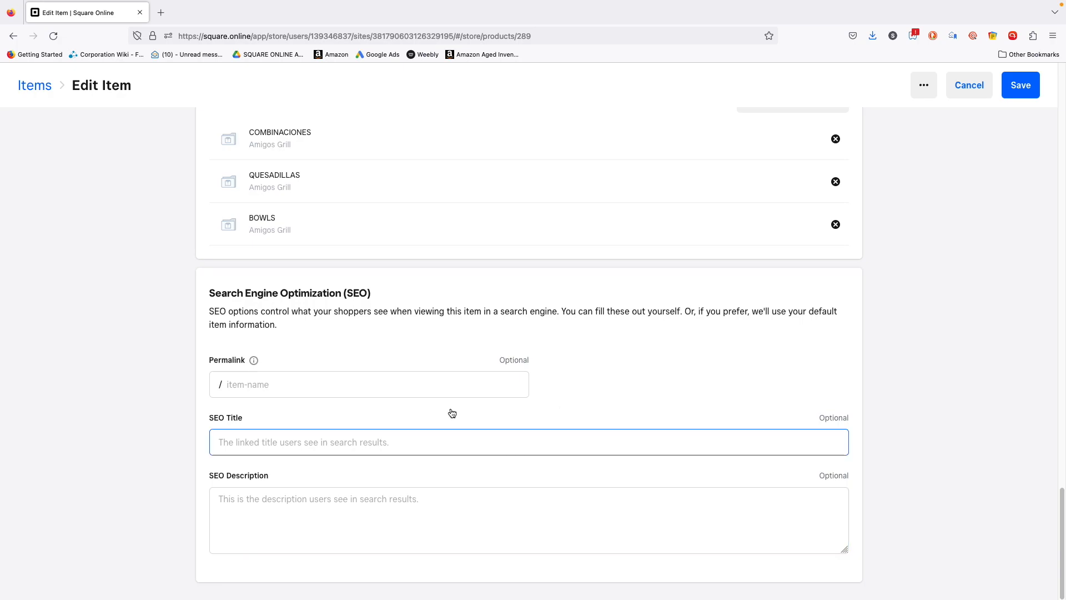
left_click(423, 389)
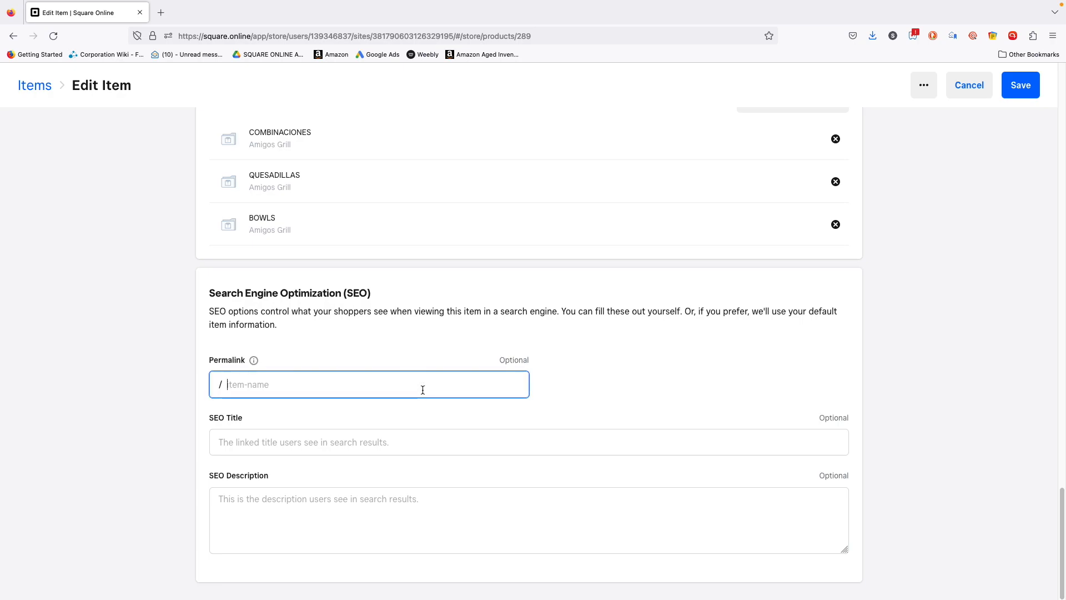
left_click(428, 443)
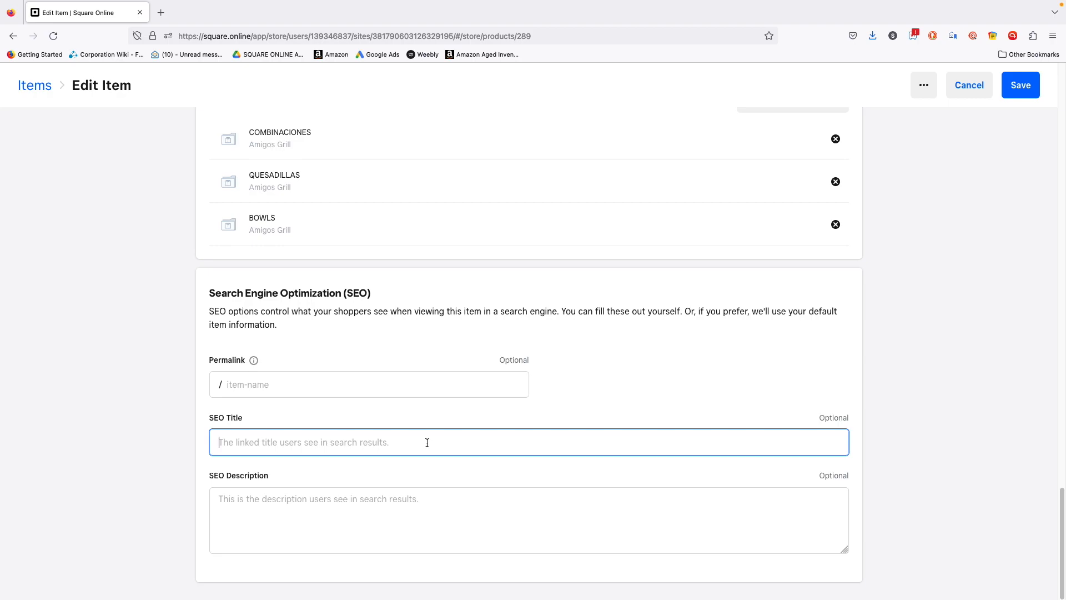
left_click(439, 502)
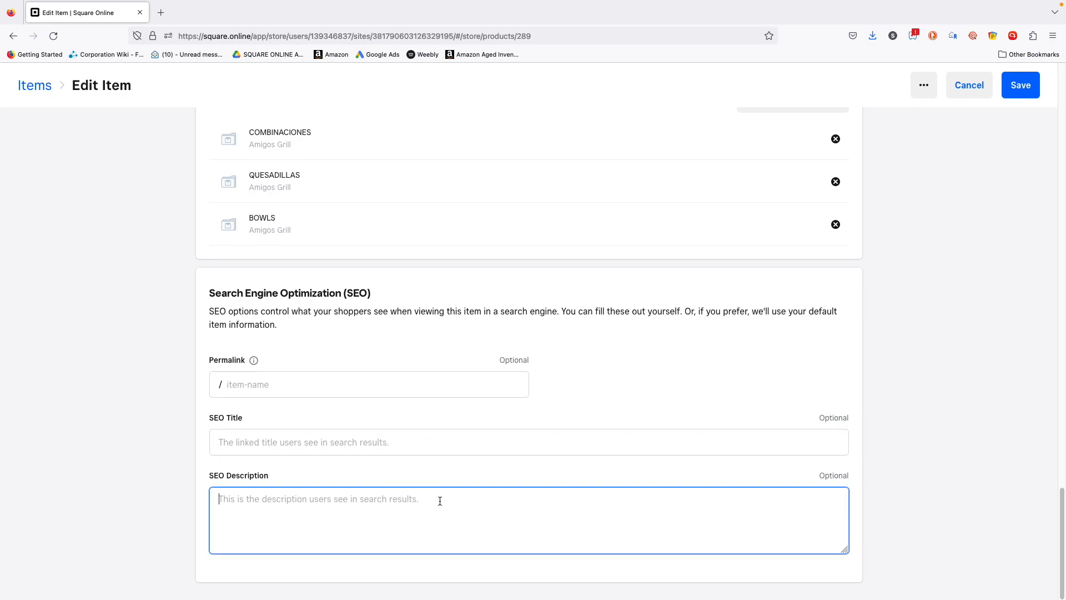
left_click(594, 381)
Step: View the additional item actions such as duplicating or deleting without choosing one, and save the burger's edits
scroll(595, 381, "up", 20)
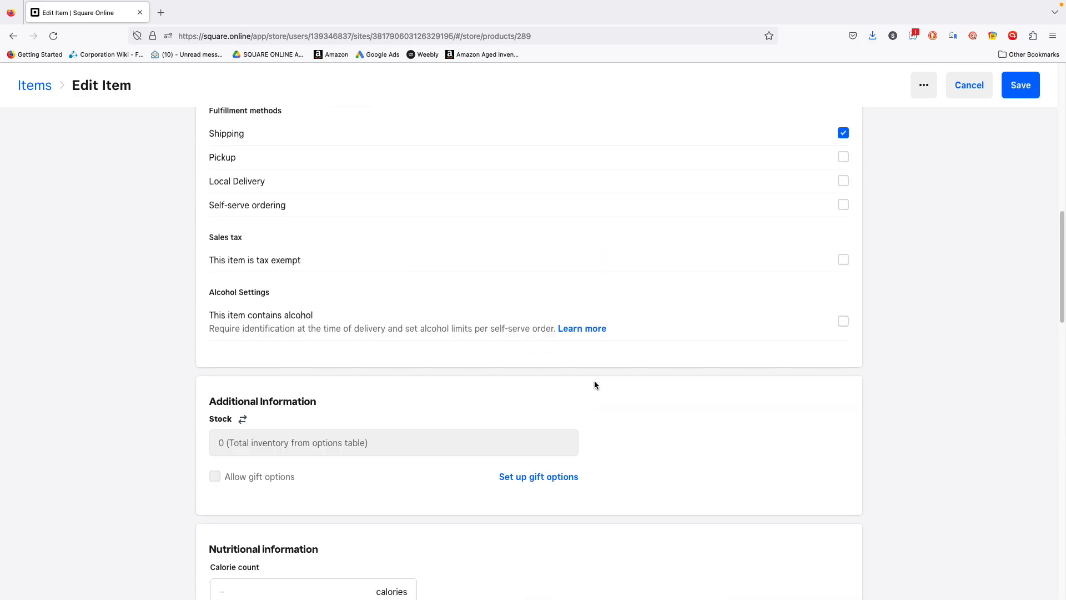
left_click(925, 89)
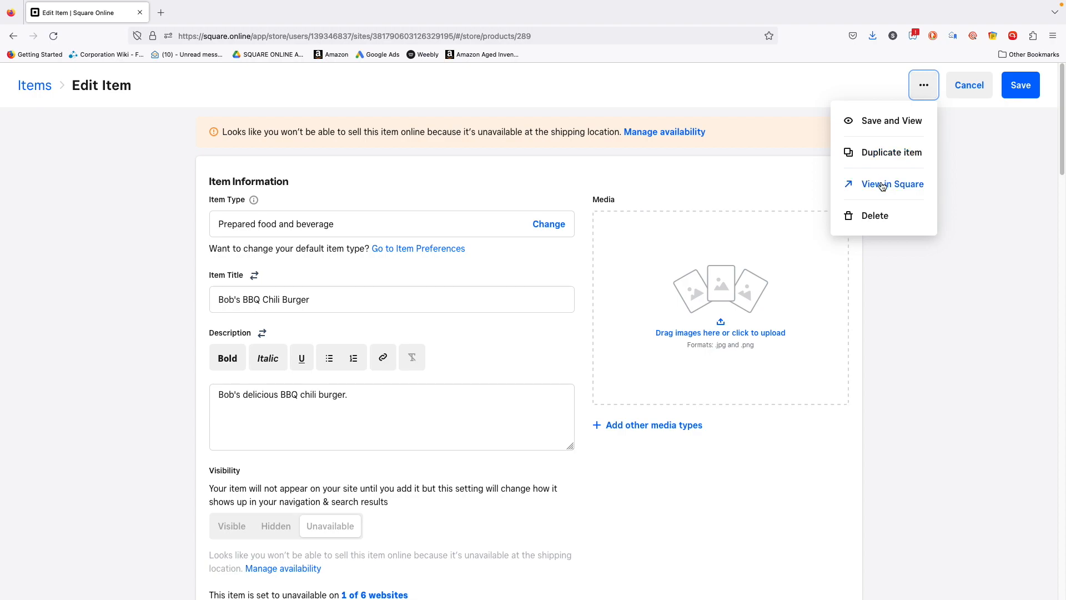
left_click(986, 150)
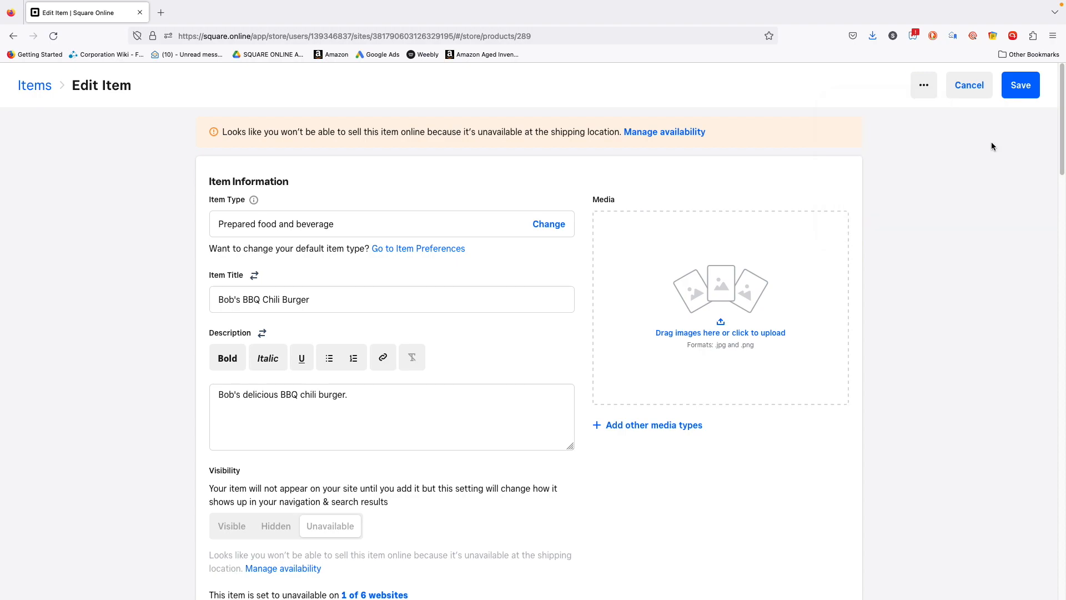
left_click(1025, 92)
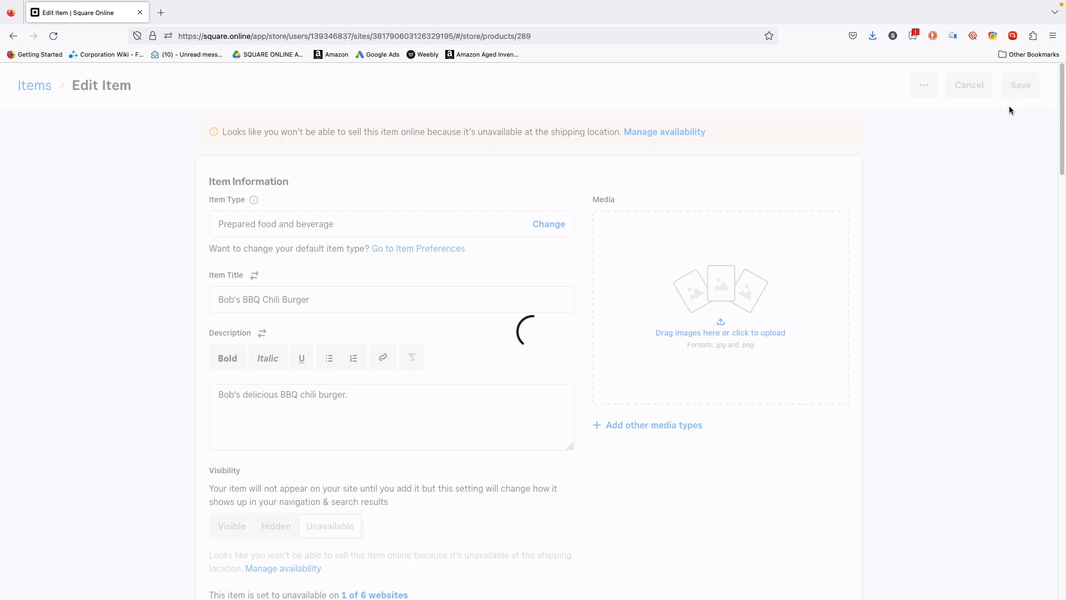